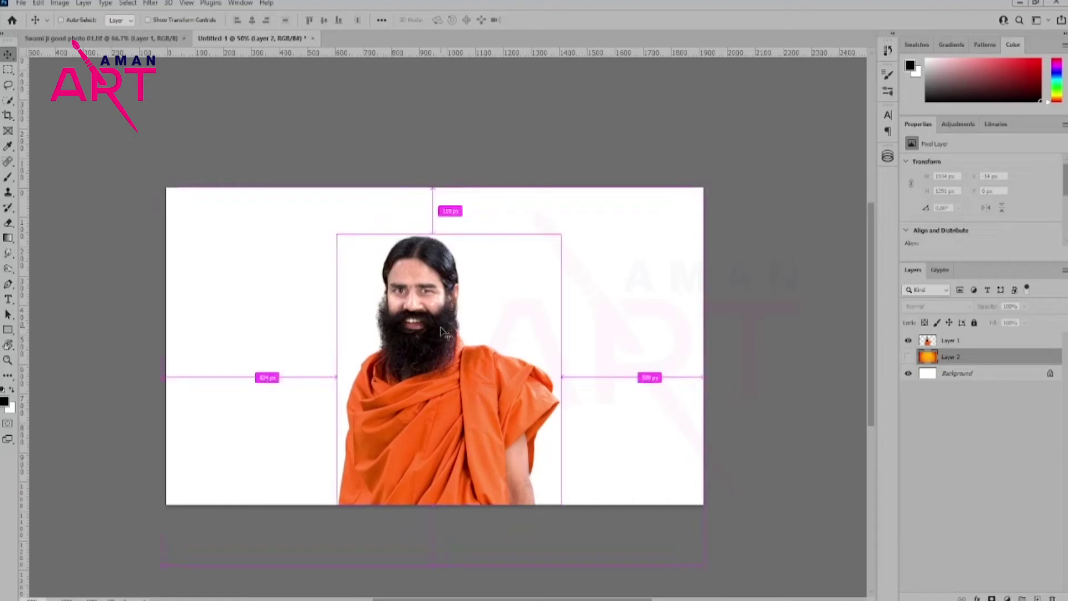
Switch to the Smudge Tool, select Layer 1 and zoom in on the man's face
scroll(440, 332, up, 1)
right_click(9, 255)
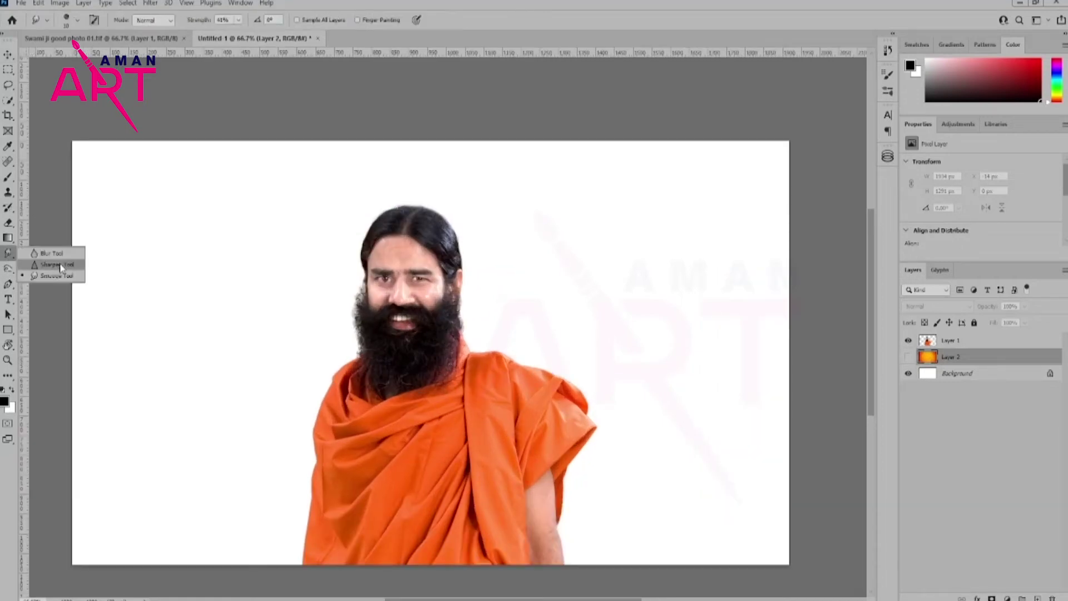
click(56, 272)
click(921, 340)
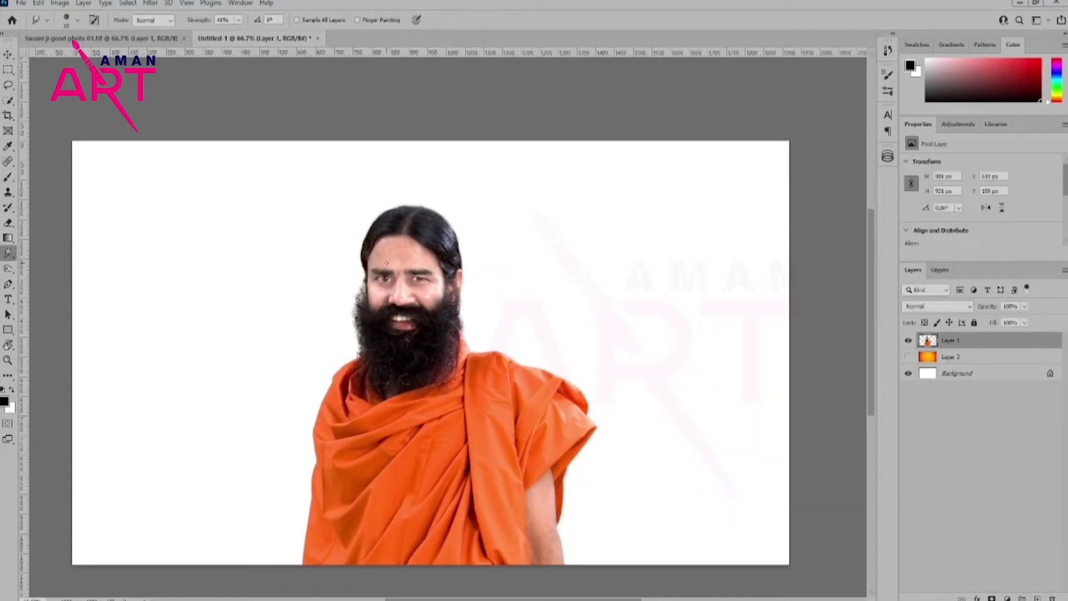
scroll(387, 263, up, 1)
scroll(400, 256, up, 1)
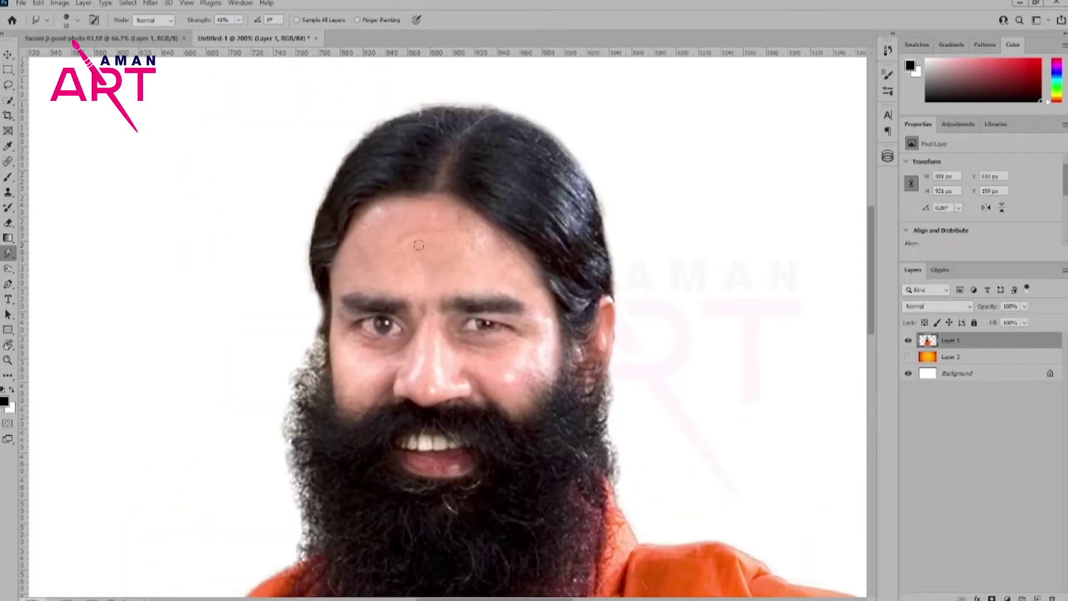
Enlarge the smudge brush to 20 and blend the forehead, cheek and nose skin smooth
key(bracketright)
key(bracketright)
key(bracketright)
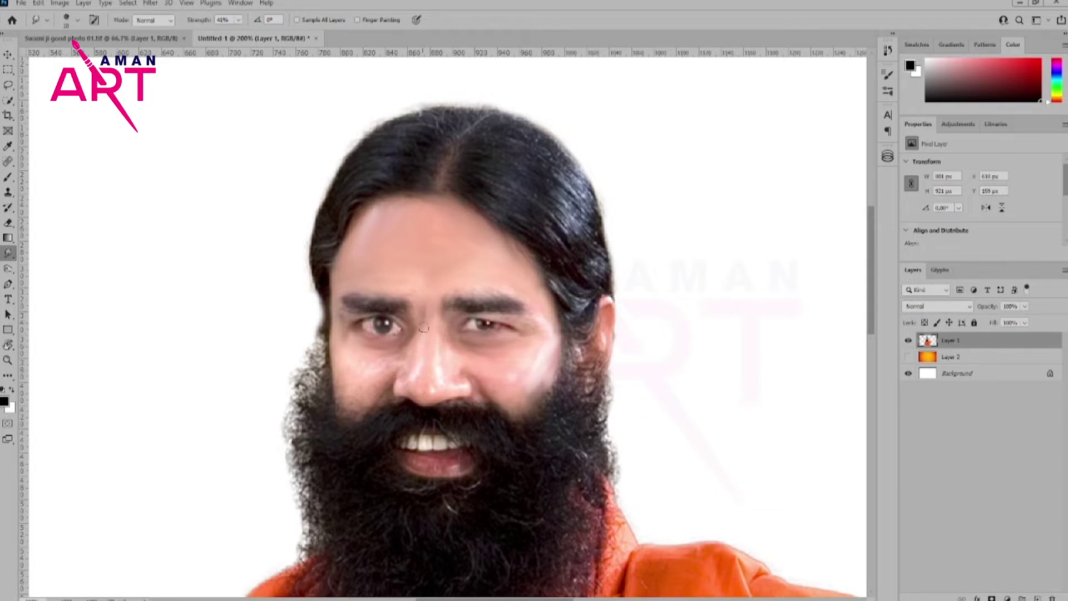
key(bracketright)
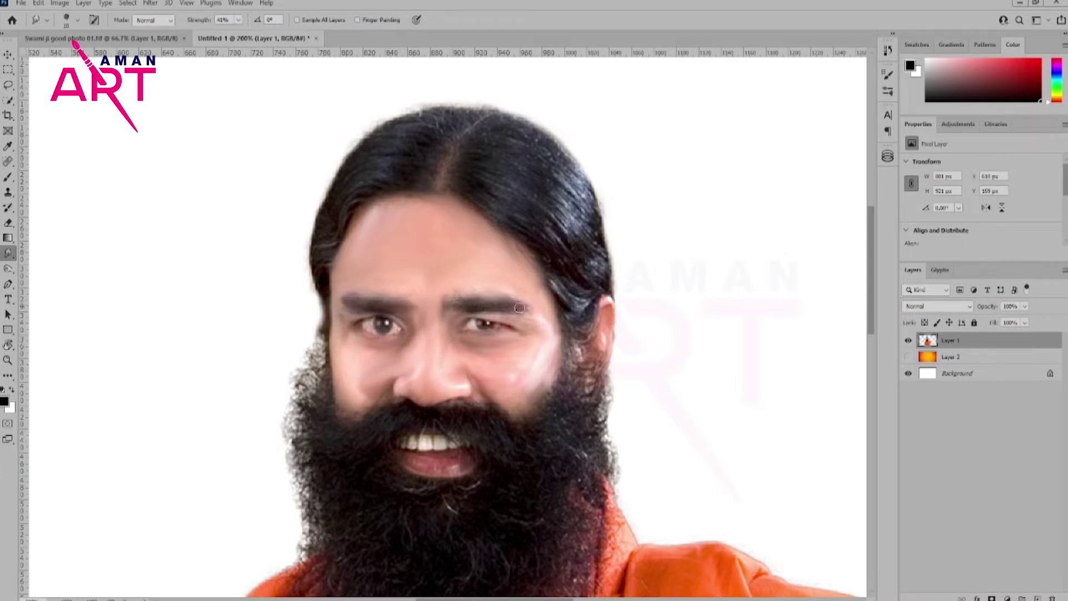
key(ctrl+plus)
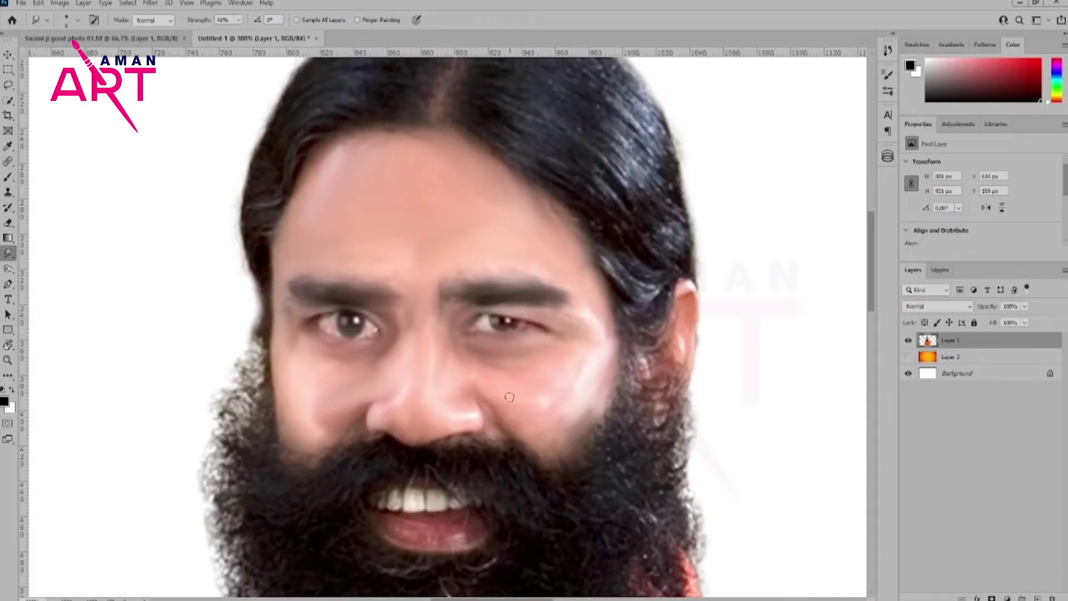
scroll(510, 397, down, 2)
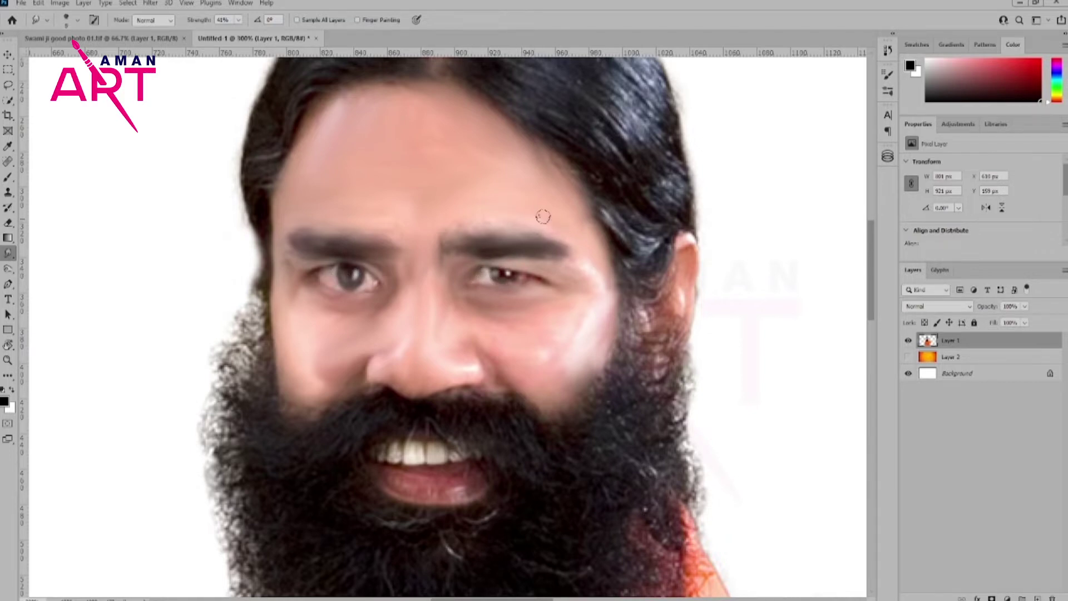
scroll(554, 361, down, 2)
scroll(500, 306, down, 2)
scroll(456, 251, up, 2)
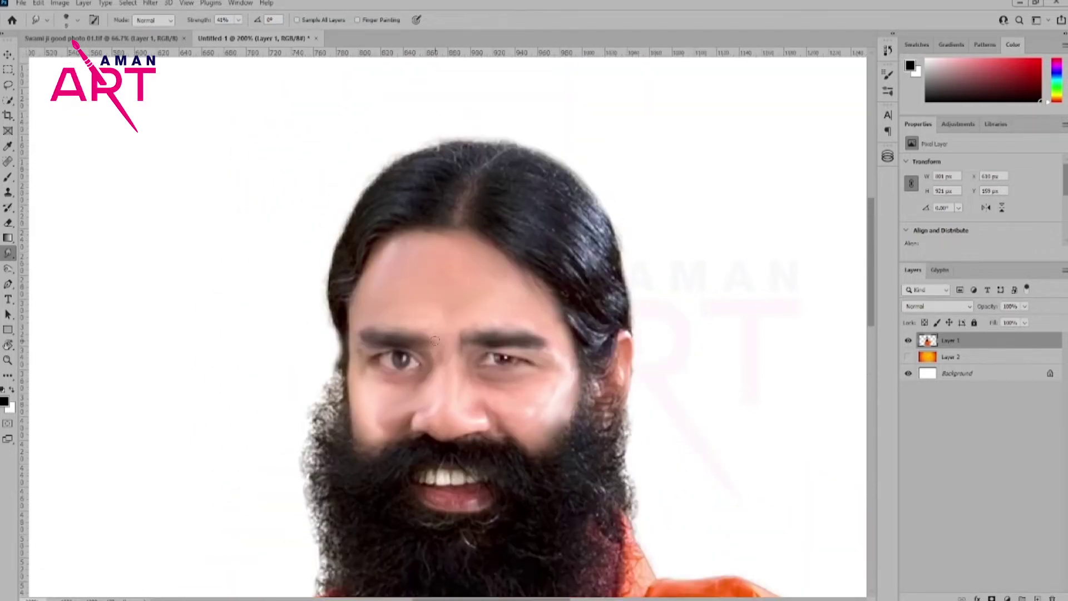
scroll(457, 251, up, 1)
scroll(457, 252, up, 1)
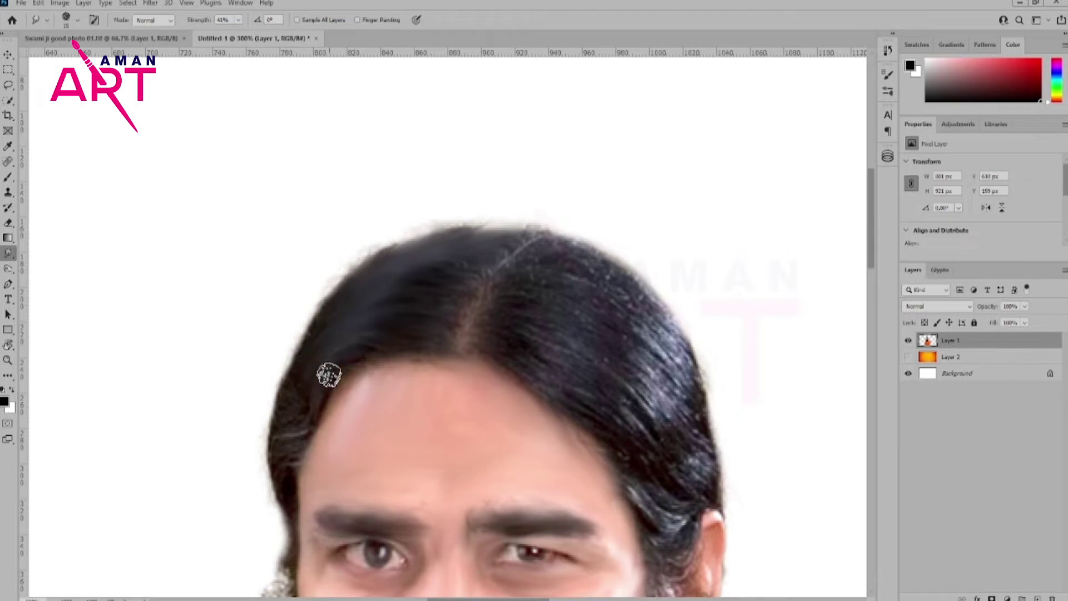
Smudge the white speckles and grey highlights in the right-side hair down toward the ear
scroll(284, 462, down, 1)
scroll(280, 350, down, 2)
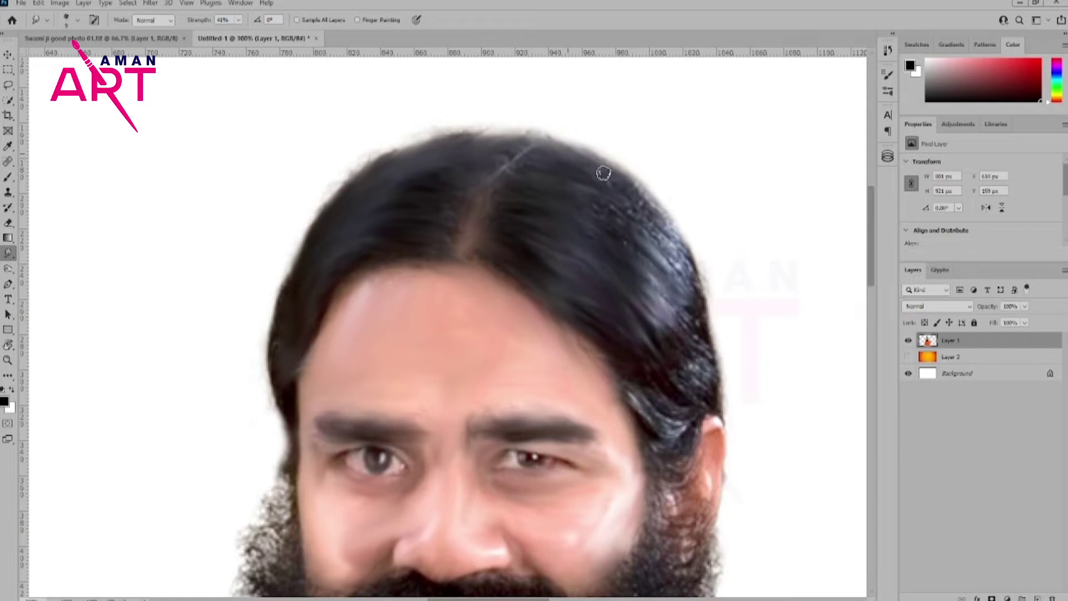
drag(604, 174, 695, 379)
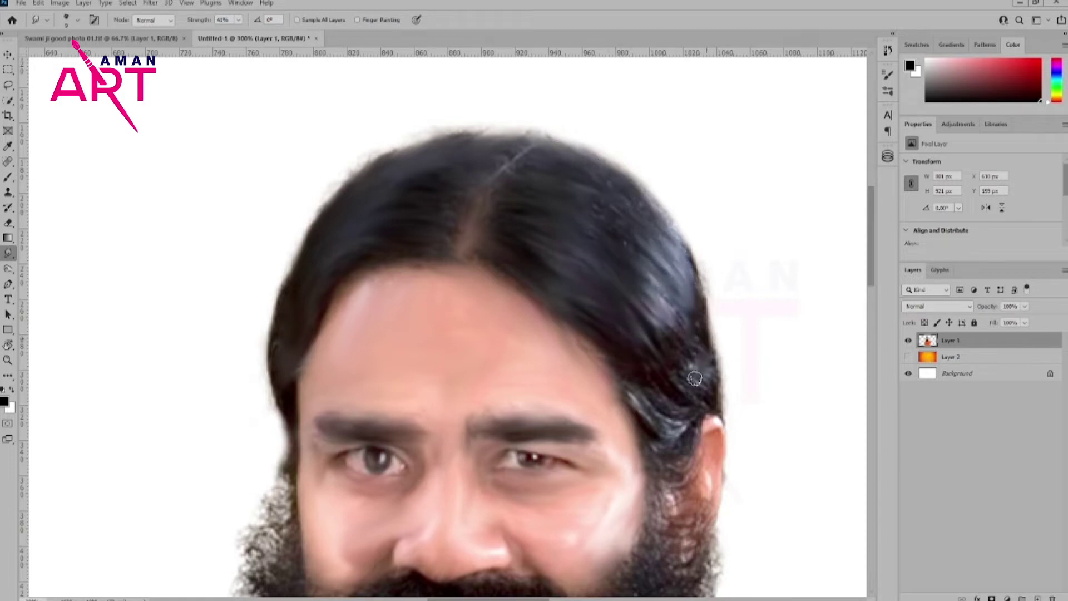
mouse_move(579, 314)
mouse_down()
mouse_move(685, 441)
mouse_move(645, 405)
mouse_move(699, 383)
mouse_move(714, 325)
mouse_up()
drag(689, 257, 689, 366)
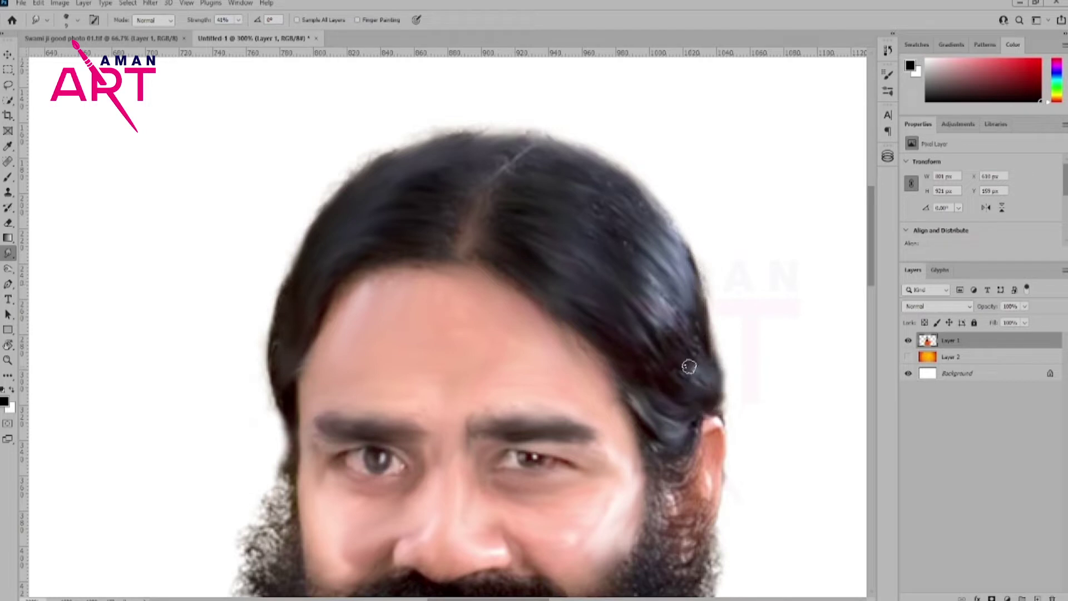
At 400% zoom, blend the hair into the beard below the ear
scroll(625, 346, down, 3)
key(ctrl+plus)
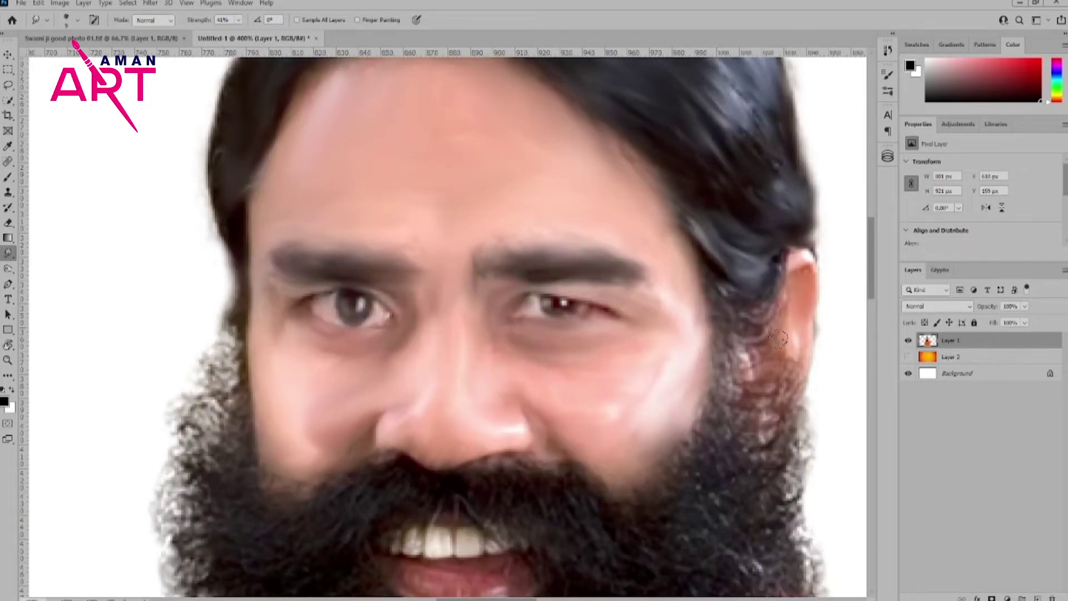
drag(814, 266, 810, 340)
mouse_move(722, 281)
mouse_down()
mouse_move(733, 369)
mouse_move(757, 412)
mouse_move(723, 407)
mouse_move(790, 423)
mouse_move(725, 456)
mouse_move(692, 444)
mouse_move(761, 489)
mouse_move(678, 479)
mouse_move(702, 520)
mouse_up()
scroll(632, 486, down, 2)
scroll(635, 339, down, 1)
Blend the right beard edge, then smear the curly left beard edge smooth
scroll(632, 329, down, 1)
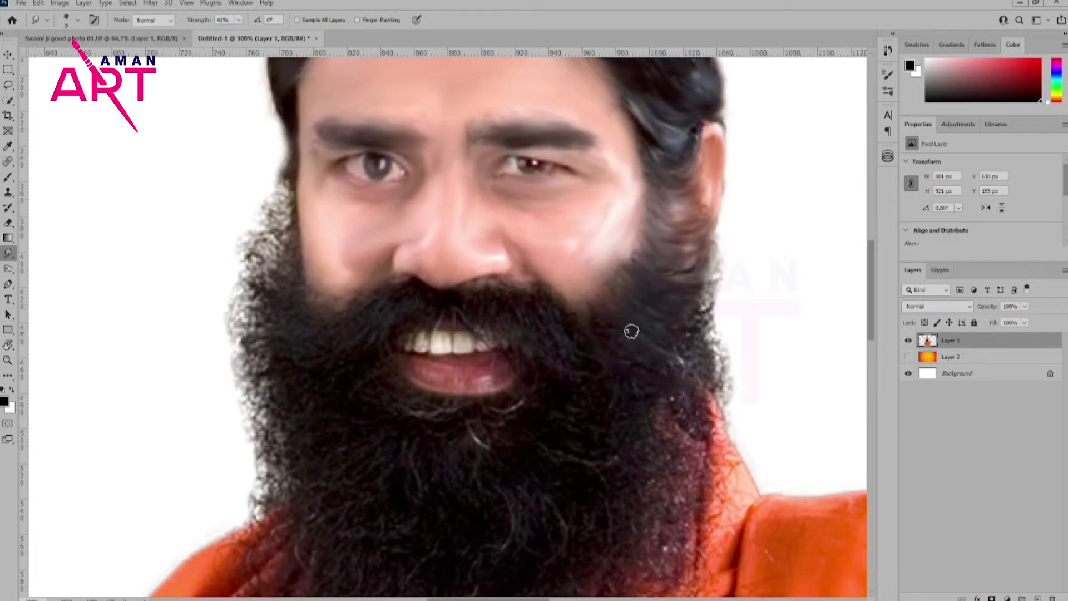
mouse_move(665, 322)
mouse_down()
mouse_move(713, 312)
mouse_move(678, 328)
mouse_move(718, 362)
mouse_move(674, 368)
mouse_up()
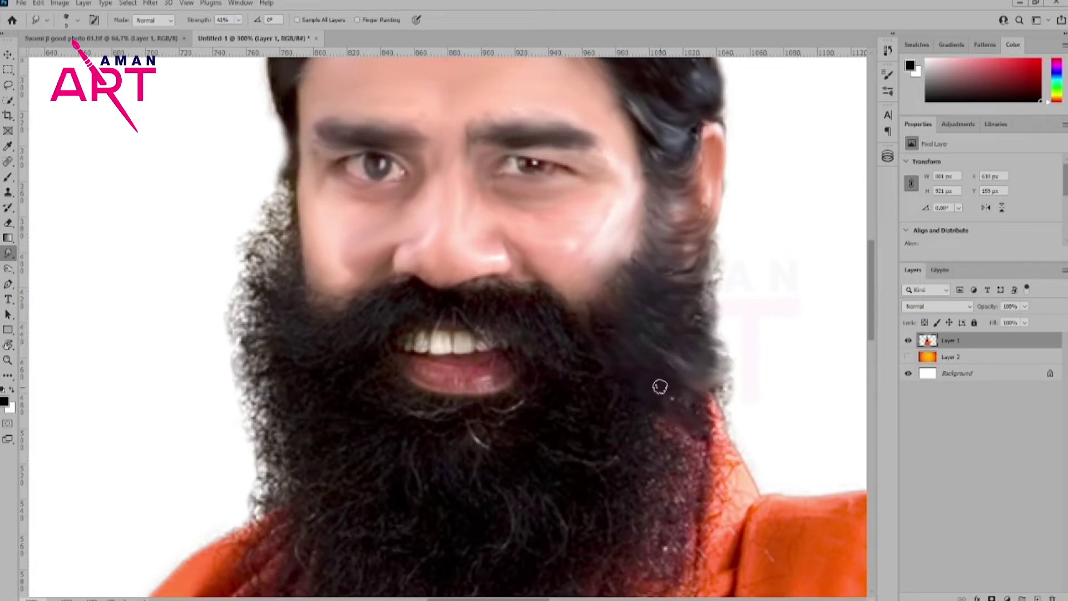
scroll(658, 386, down, 1)
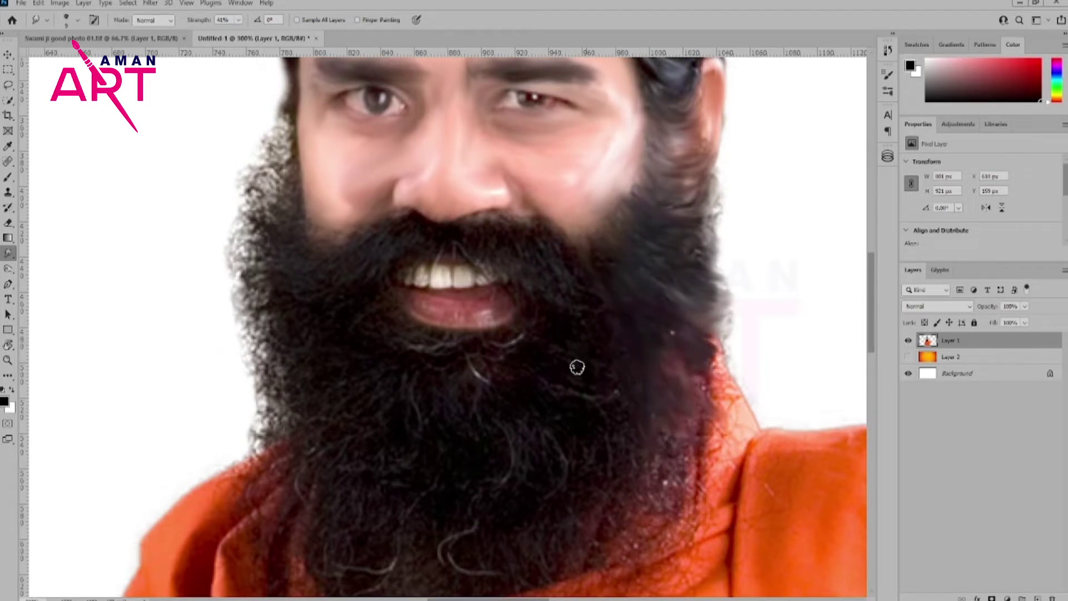
key(bracketright)
key(bracketright)
key(bracketright)
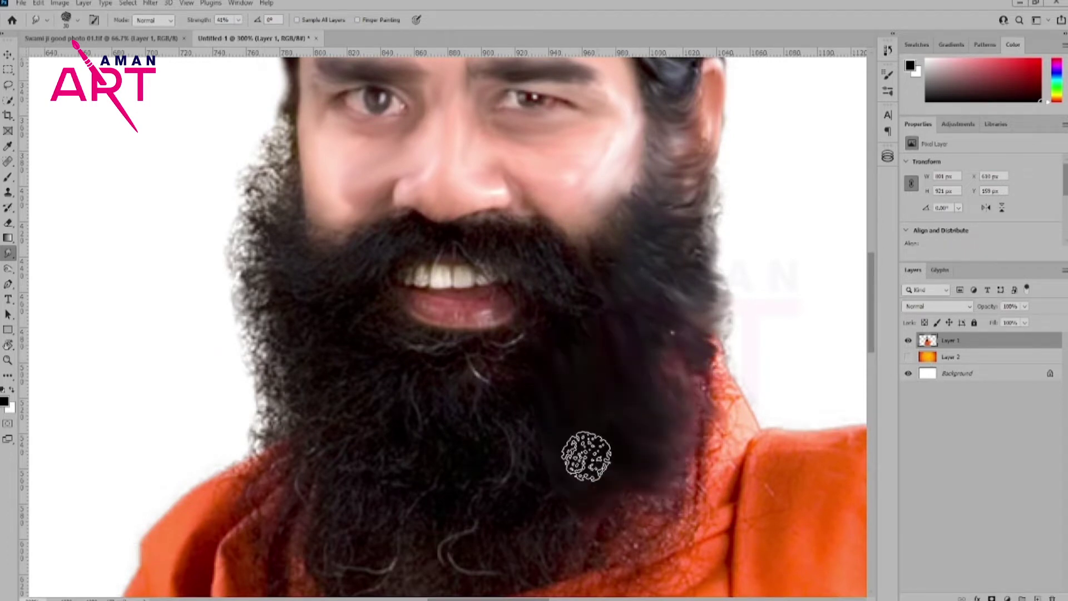
key(bracketleft)
key(bracketleft)
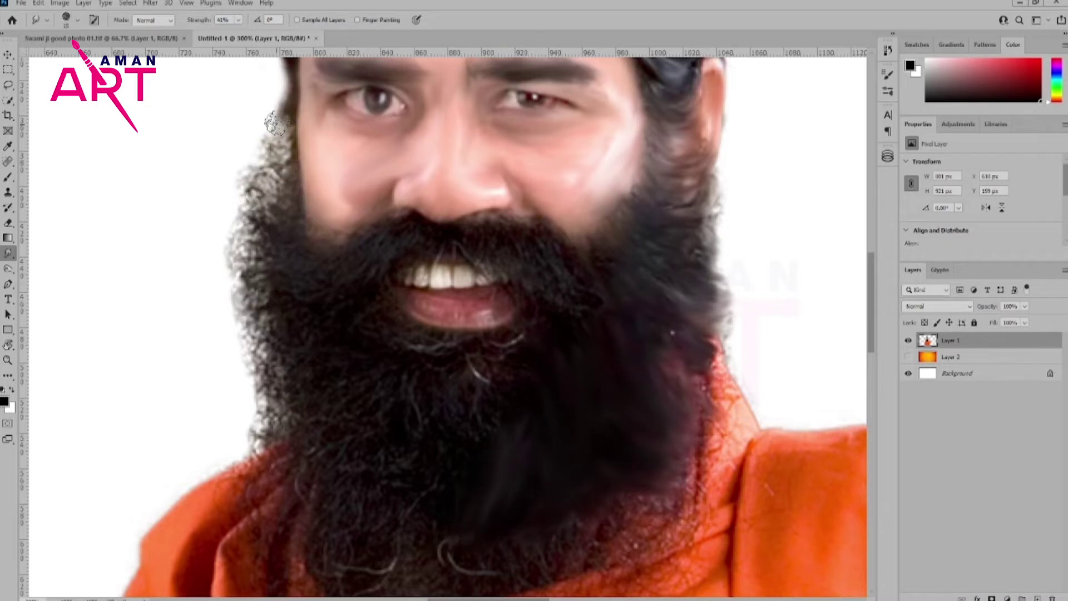
mouse_move(276, 123)
mouse_down()
mouse_move(286, 202)
mouse_move(256, 234)
mouse_move(290, 255)
mouse_move(261, 339)
mouse_up()
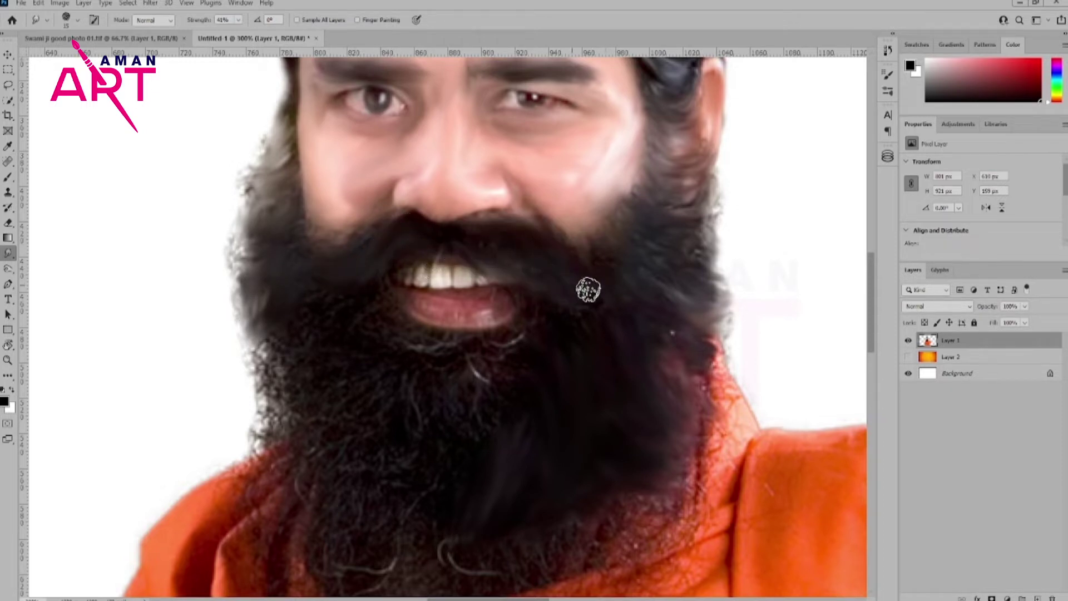
With the smudge brush at 30, smooth the lower right part of the beard
scroll(499, 306, down, 2)
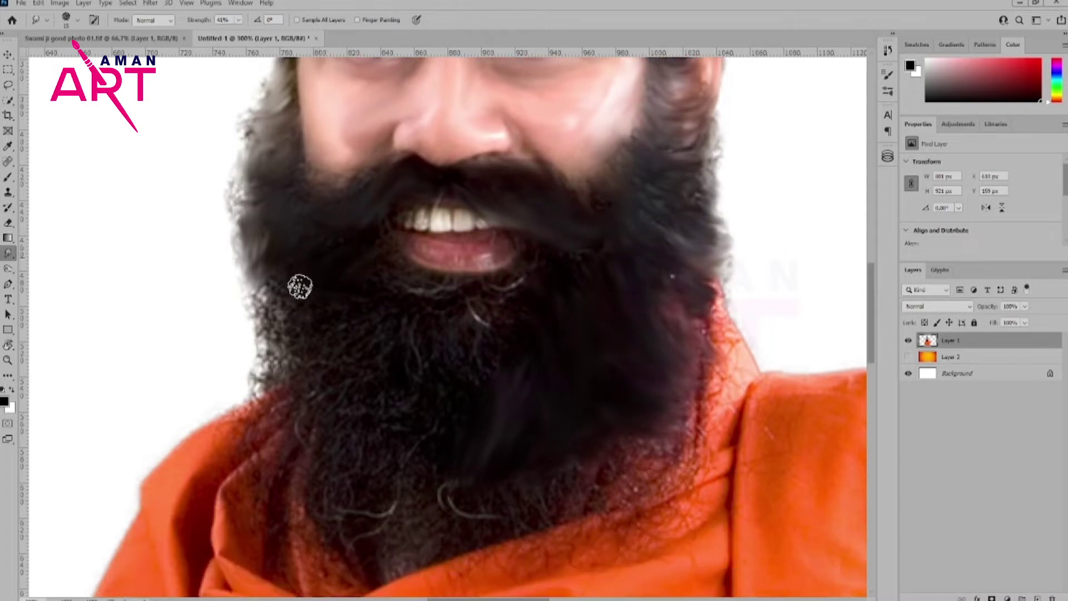
key(bracketright)
key(bracketright)
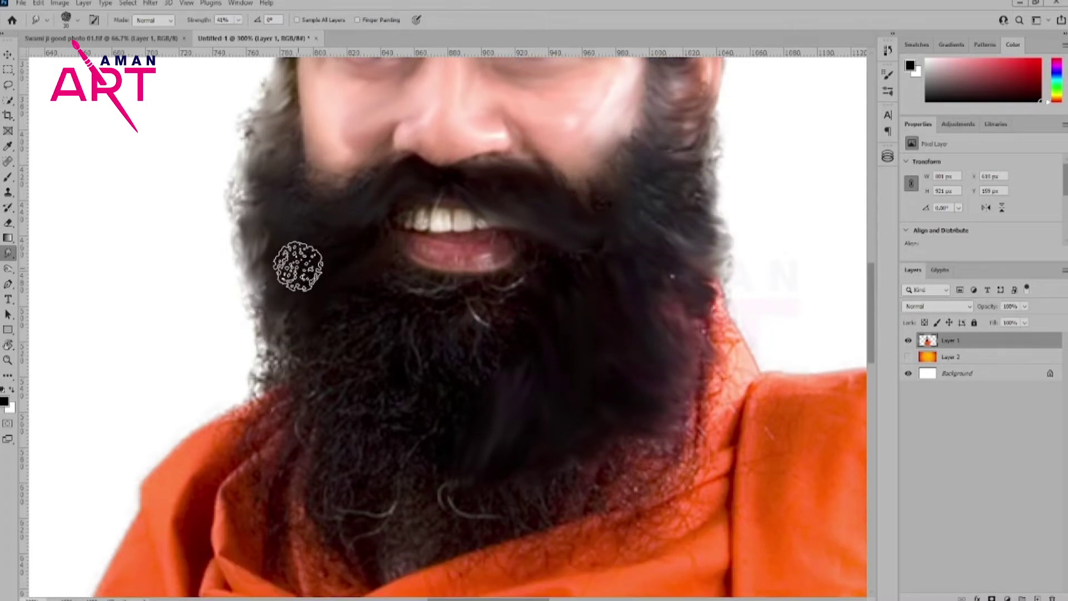
mouse_move(298, 266)
mouse_down()
mouse_move(398, 317)
mouse_move(406, 381)
mouse_move(500, 334)
mouse_move(523, 365)
mouse_move(556, 304)
mouse_move(432, 432)
mouse_move(276, 377)
mouse_move(352, 444)
mouse_move(459, 483)
mouse_up()
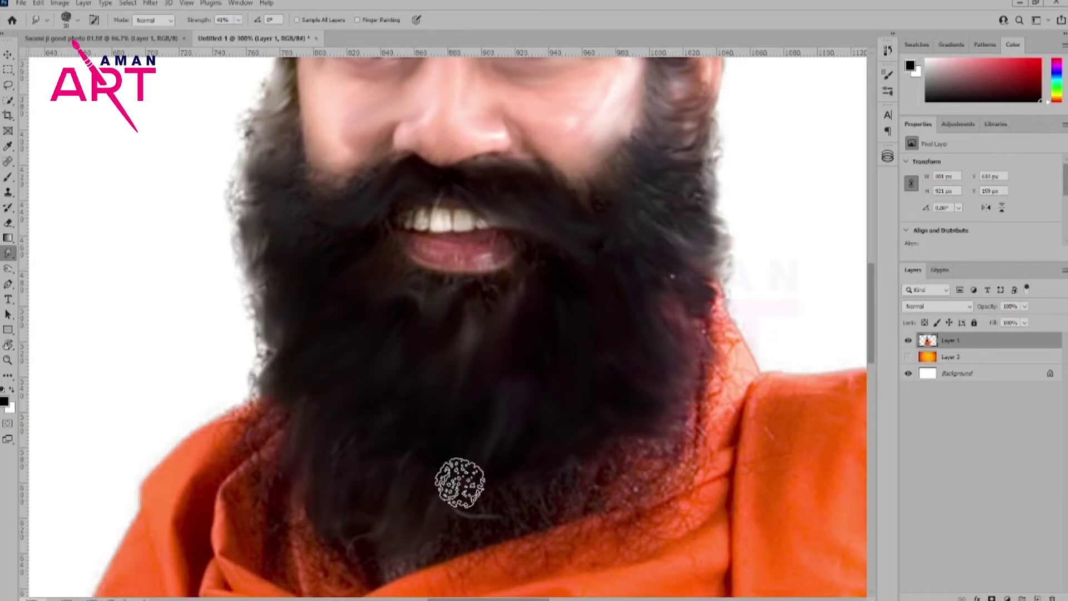
scroll(482, 393, down, 3)
At brush size 20, smooth the dark and reddish beard strands lying over the robe
scroll(396, 378, up, 2)
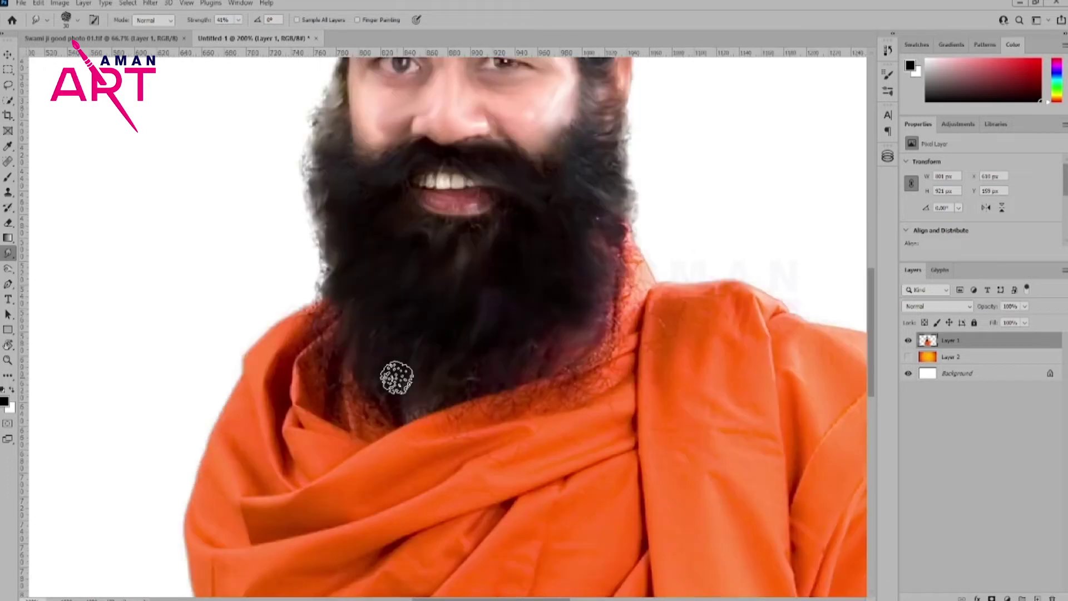
scroll(397, 379, down, 2)
key(bracketleft)
key(bracketleft)
key(bracketleft)
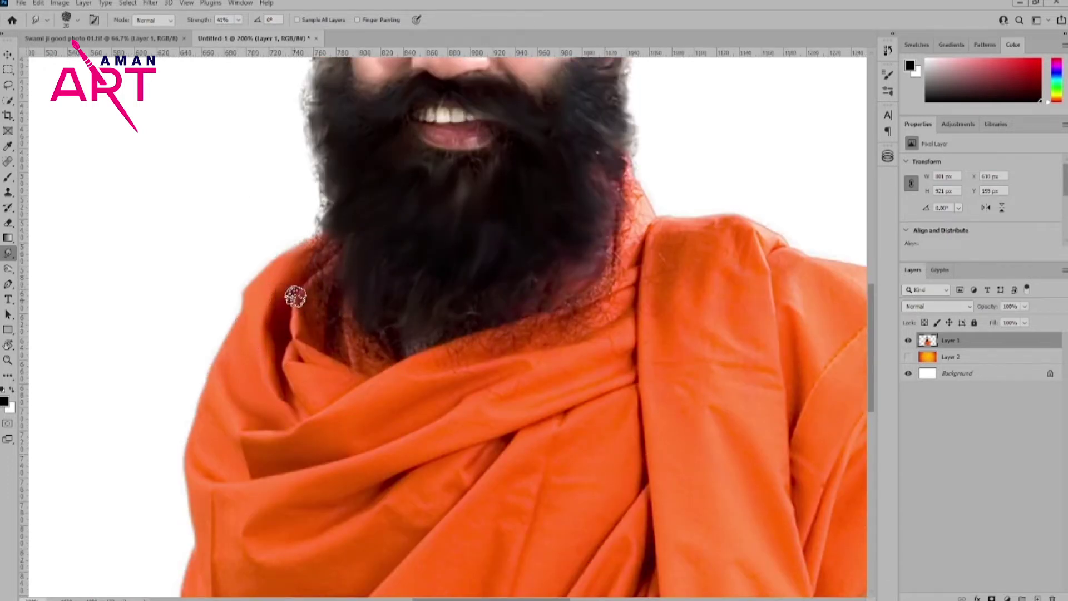
key(bracketright)
drag(318, 316, 449, 355)
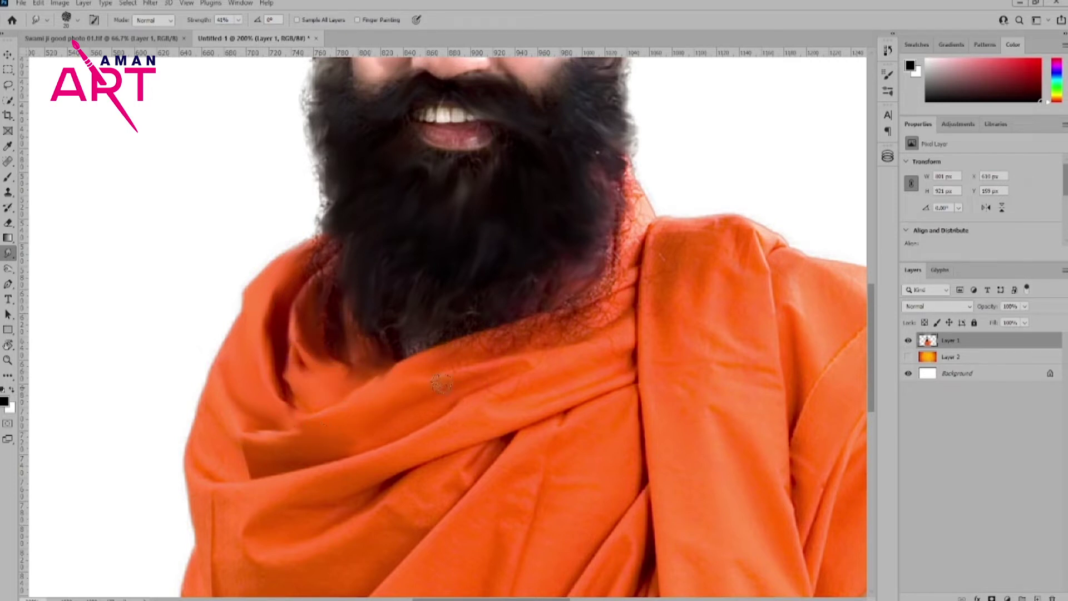
mouse_move(498, 343)
mouse_down()
mouse_move(553, 310)
mouse_move(632, 293)
mouse_move(639, 179)
mouse_move(638, 218)
mouse_move(584, 306)
mouse_move(637, 267)
mouse_up()
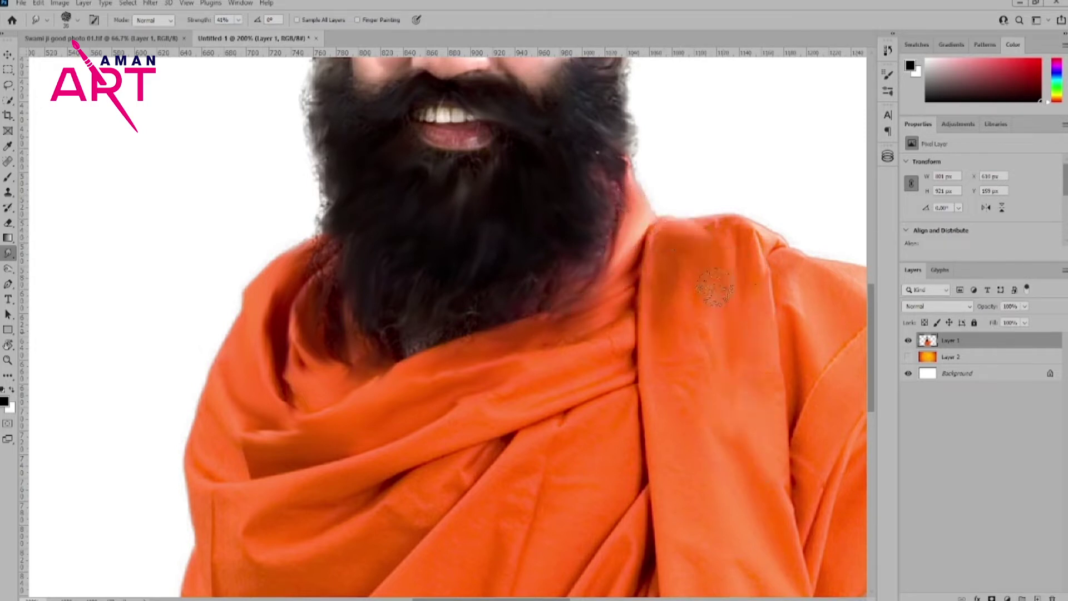
scroll(686, 355, down, 3)
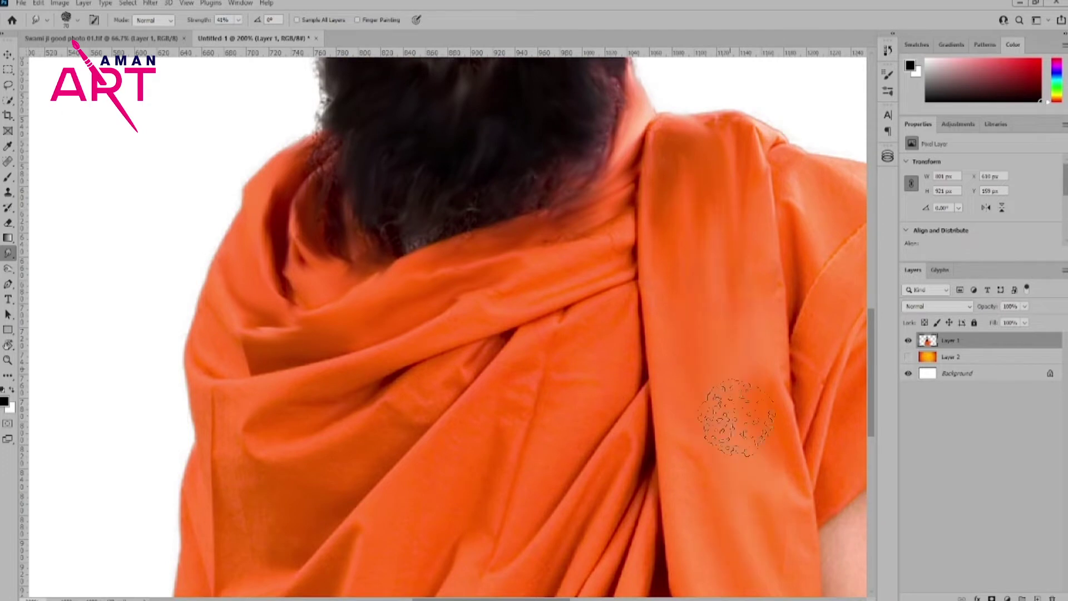
scroll(699, 436, down, 2)
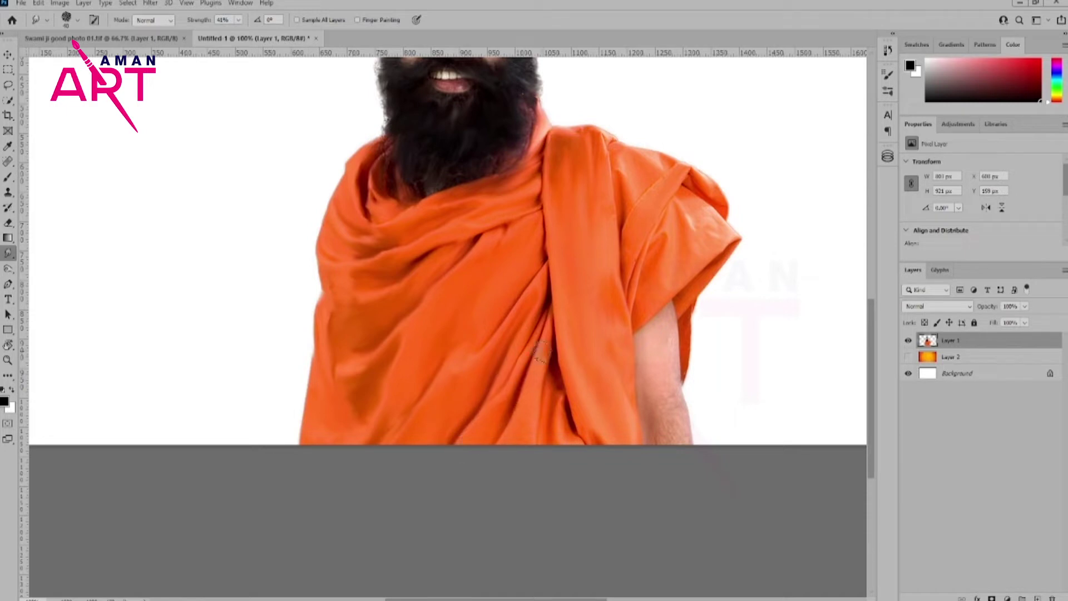
Smudge the robe's right shoulder and sleeve edges along the arm
scroll(606, 361, up, 2)
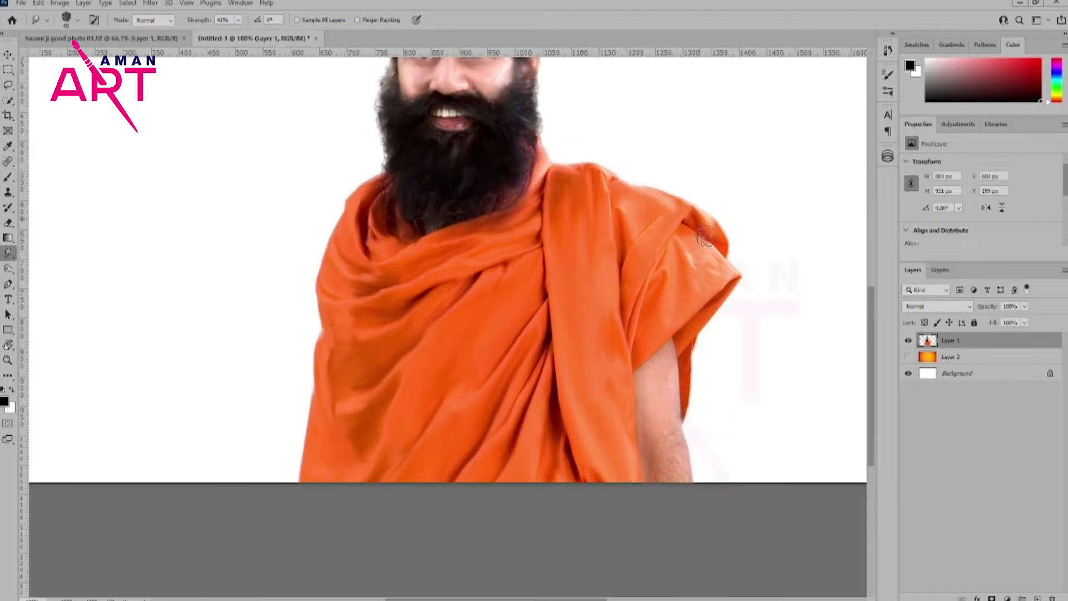
mouse_move(706, 237)
mouse_down()
mouse_move(640, 240)
mouse_move(714, 250)
mouse_up()
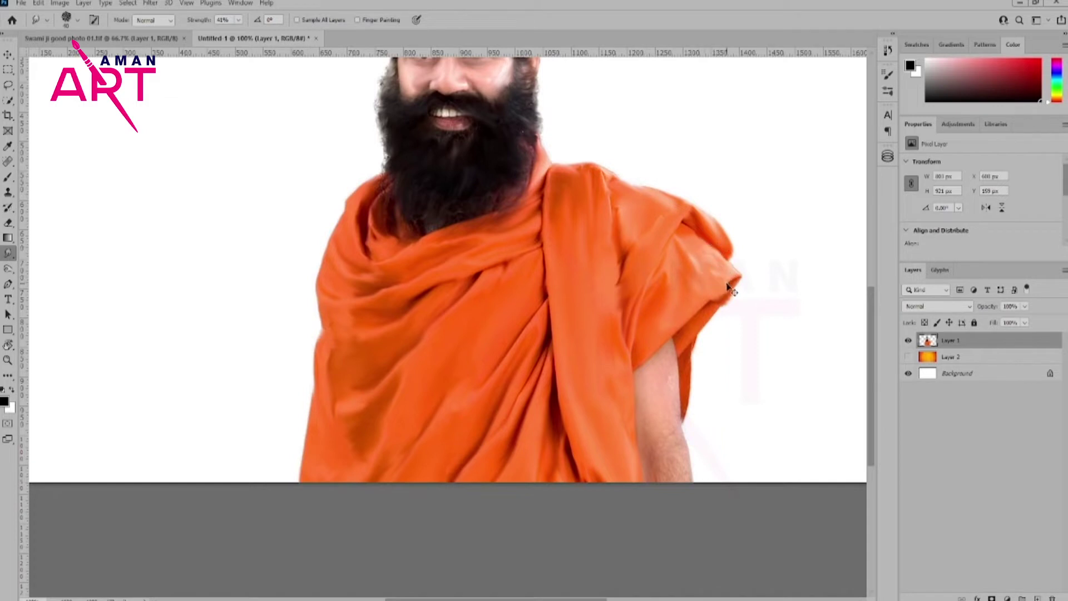
drag(729, 287, 696, 264)
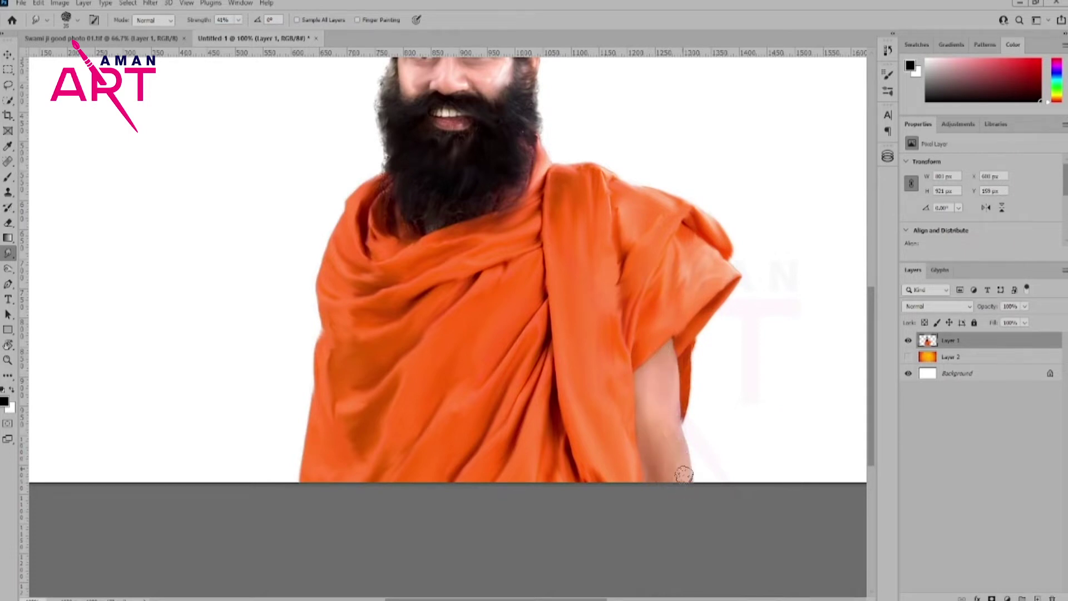
drag(683, 366, 678, 344)
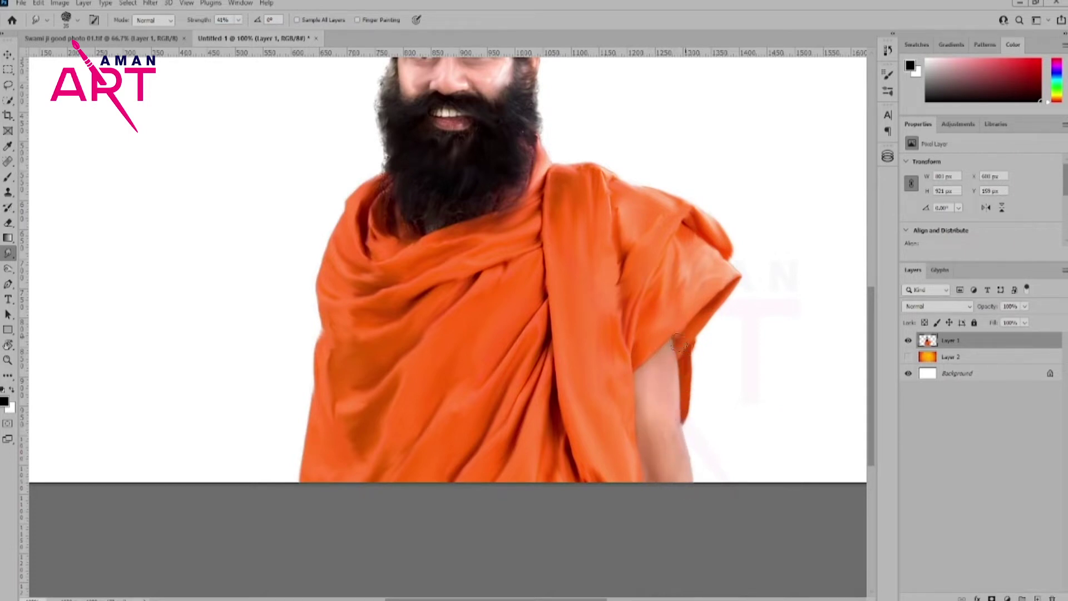
scroll(698, 262, up, 5)
scroll(697, 263, up, 1)
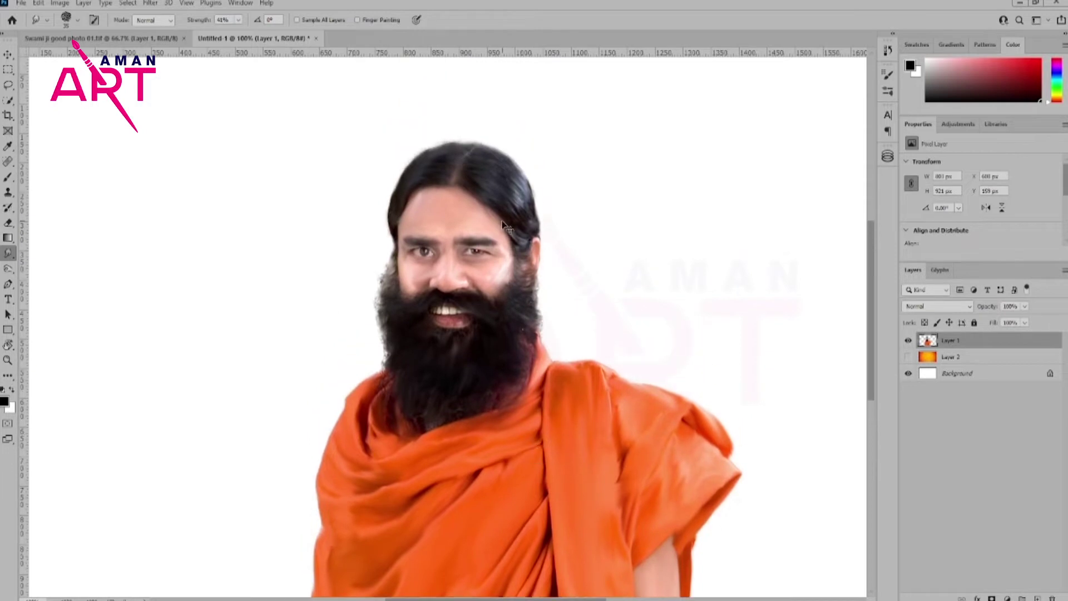
Zoom in and smooth the lower lip, wiping away its highlight
key(ctrl+plus)
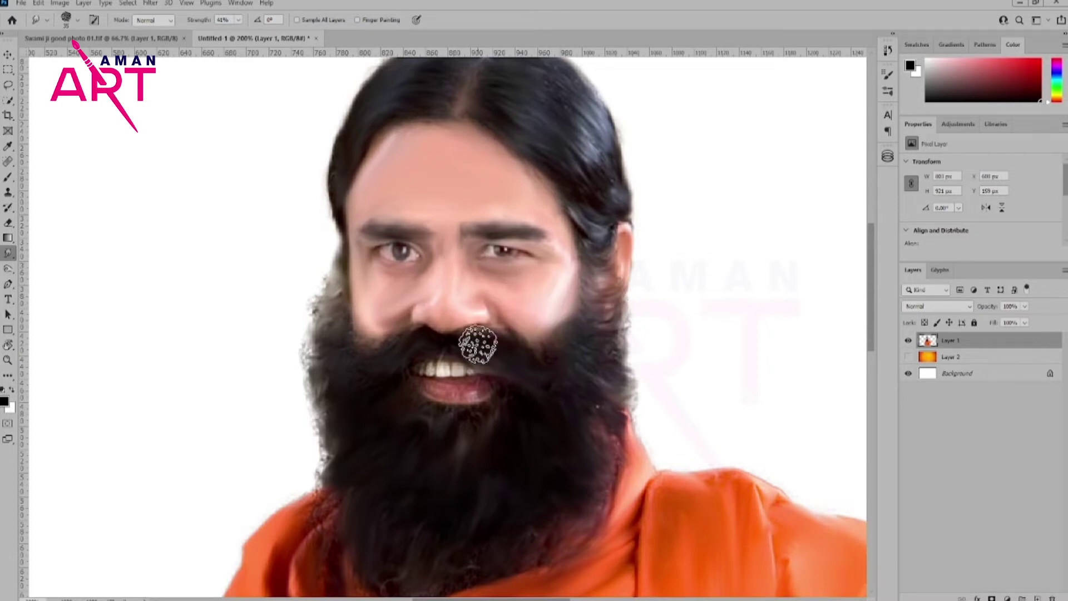
alt+scroll(445, 434, up, 2)
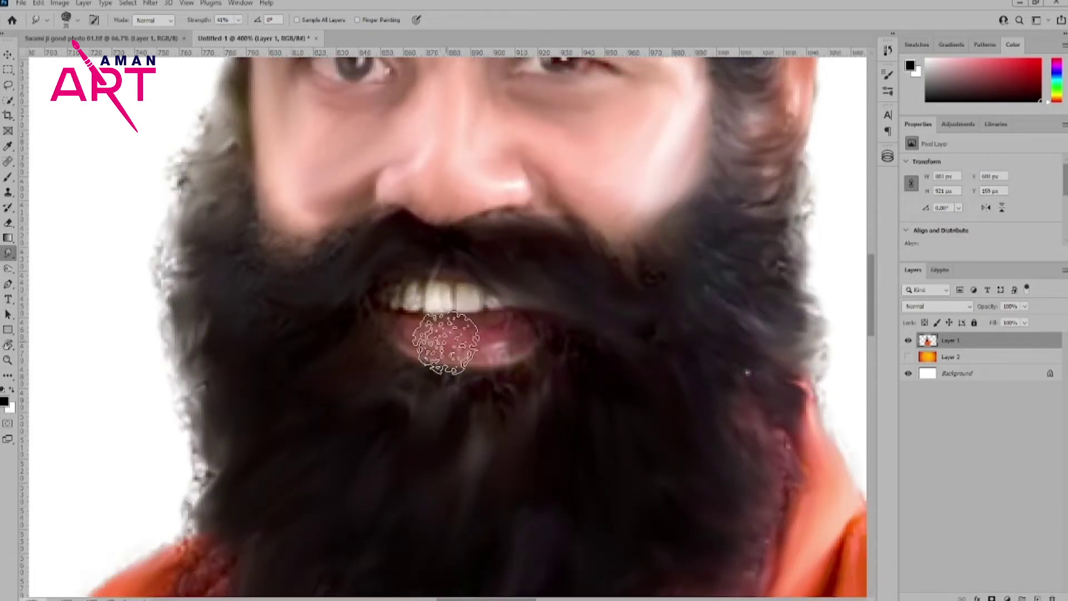
mouse_move(428, 344)
mouse_down()
mouse_move(429, 329)
mouse_move(476, 353)
mouse_move(417, 341)
mouse_move(404, 301)
mouse_move(487, 300)
mouse_up()
alt+scroll(331, 385, down, 3)
alt+scroll(549, 273, down, 2)
alt+scroll(549, 273, up, 1)
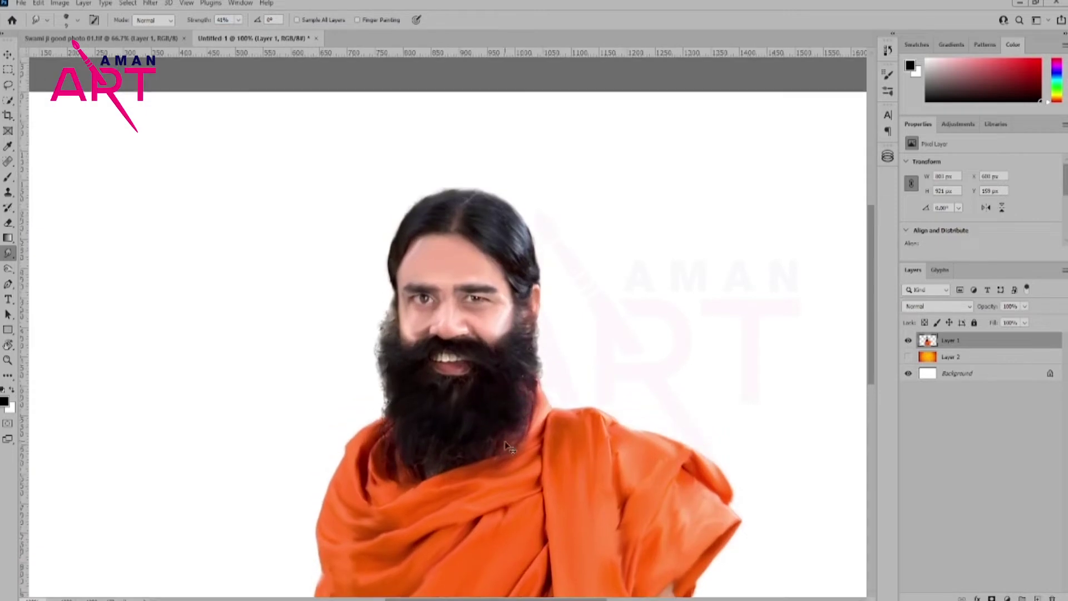
alt+scroll(370, 313, up, 3)
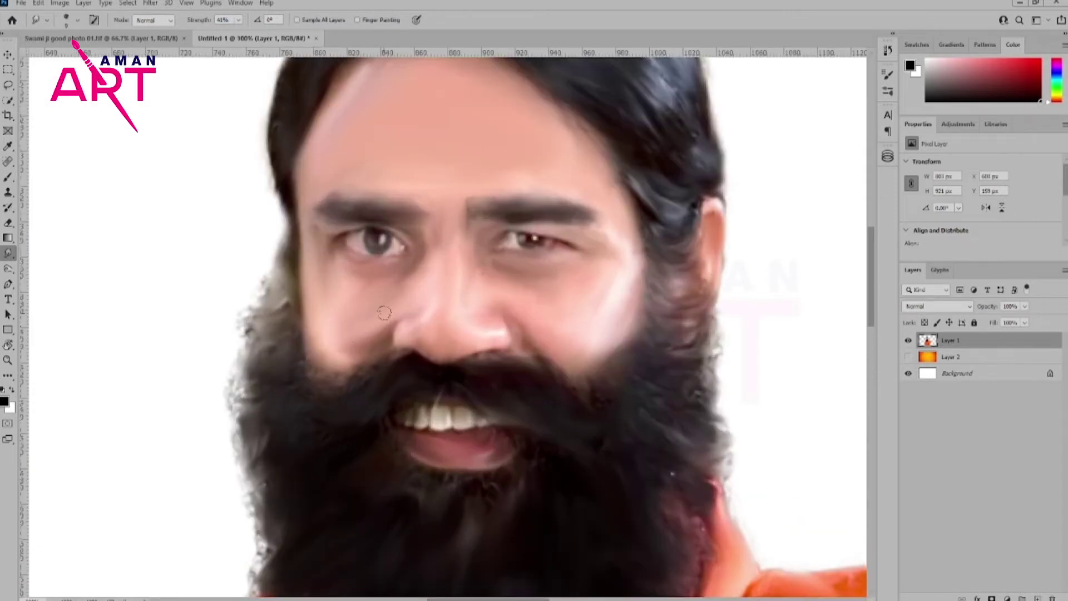
Smudge around the eyes with brush sizes 20 and 9, then add a new empty layer
key(bracketright)
key(bracketright)
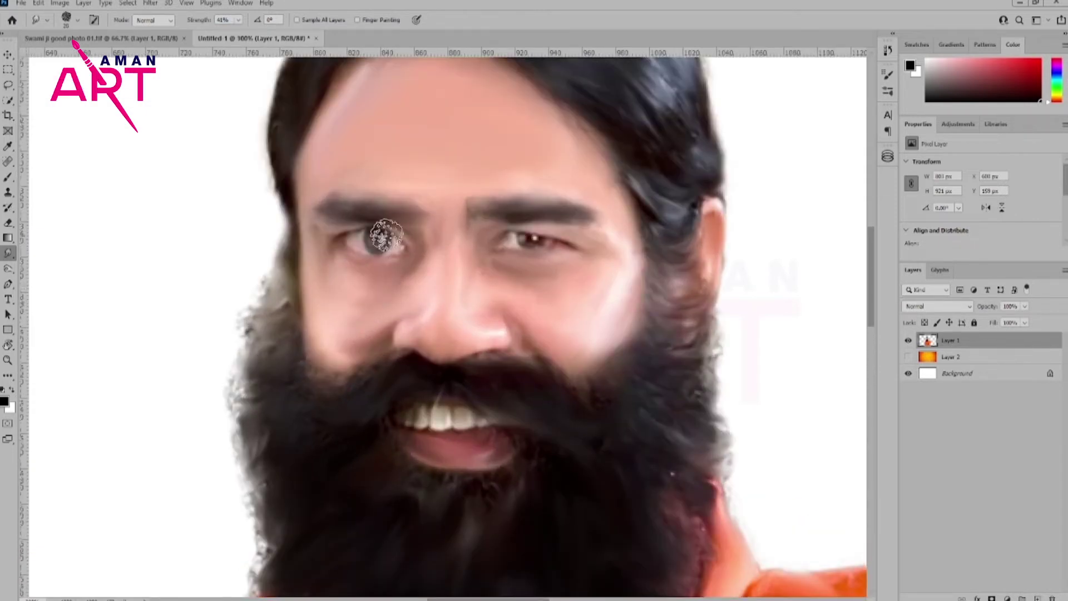
key(bracketleft)
key(bracketleft)
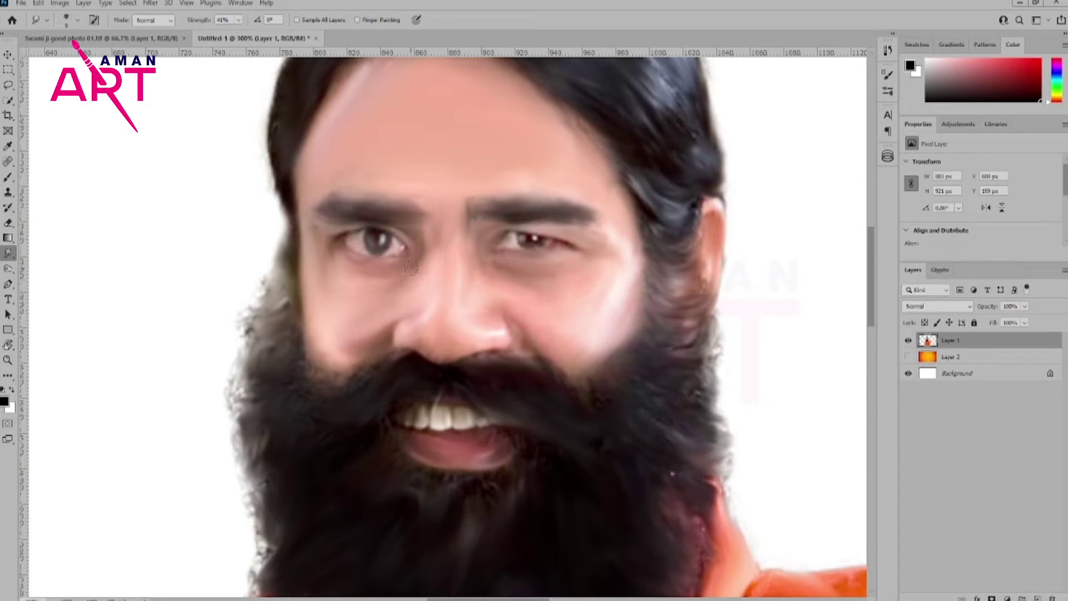
scroll(395, 296, down, 2)
scroll(405, 246, up, 1)
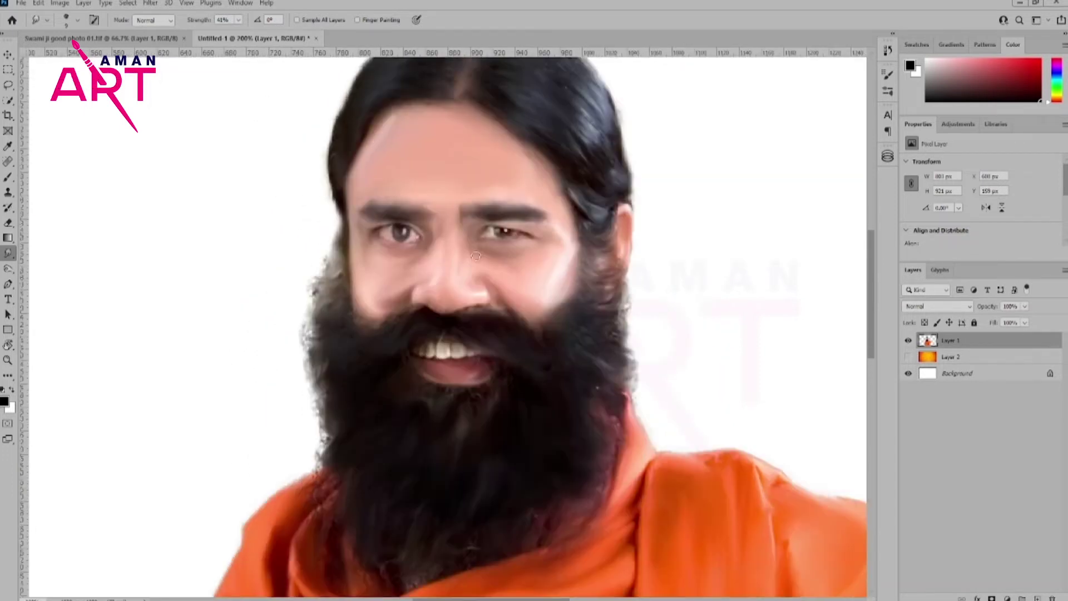
click(1038, 599)
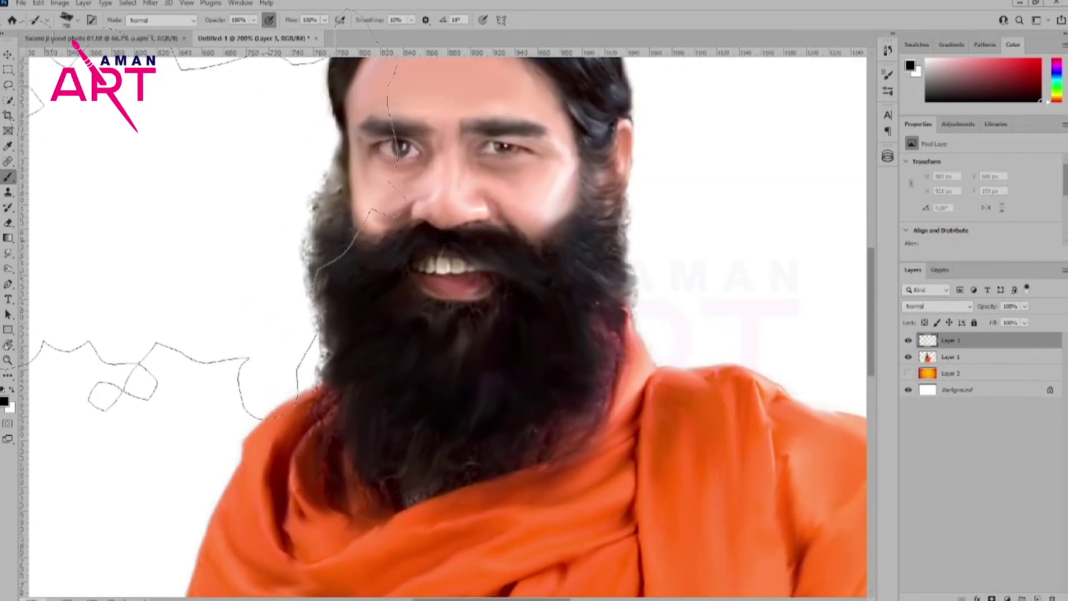
Switch to the Pencil Tool, enlarge its tip and undo a test mark on the beard
click(8, 284)
right_click(10, 284)
click(8, 177)
right_click(8, 177)
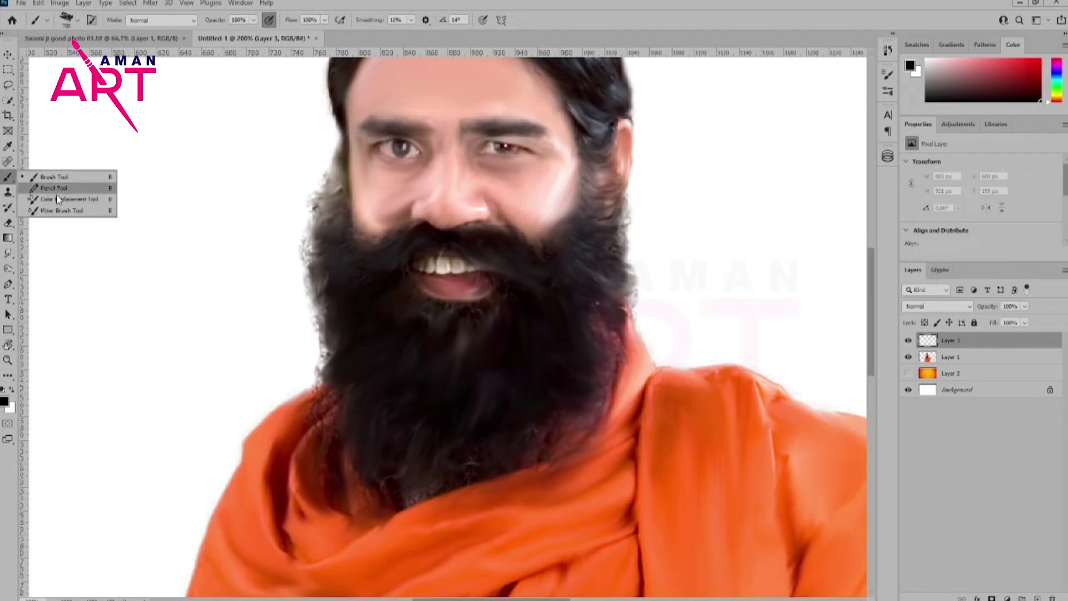
click(59, 189)
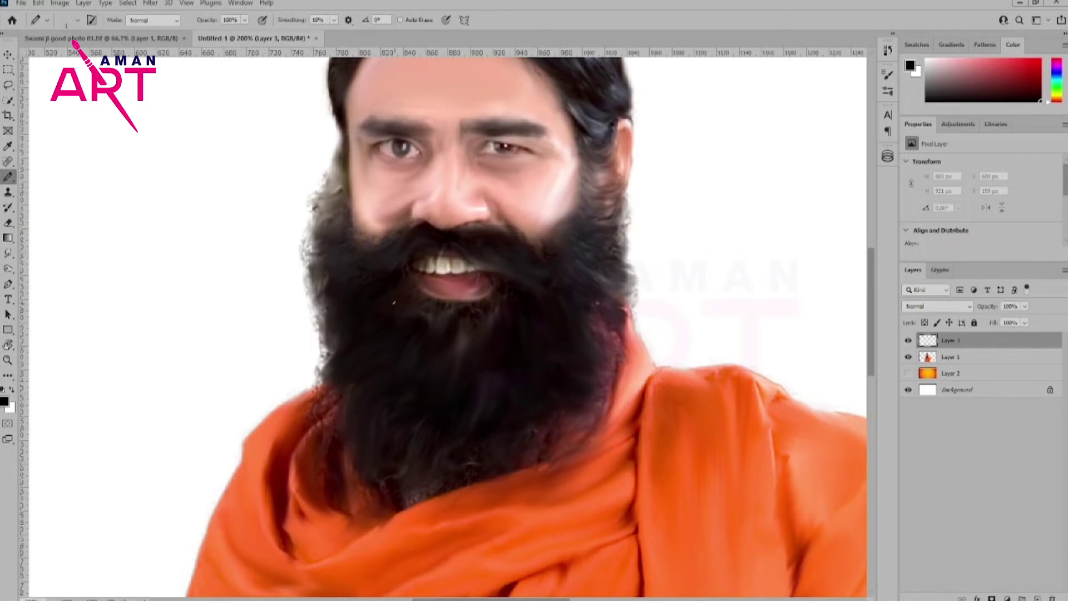
key(bracketright)
key(bracketright)
key(bracketright)
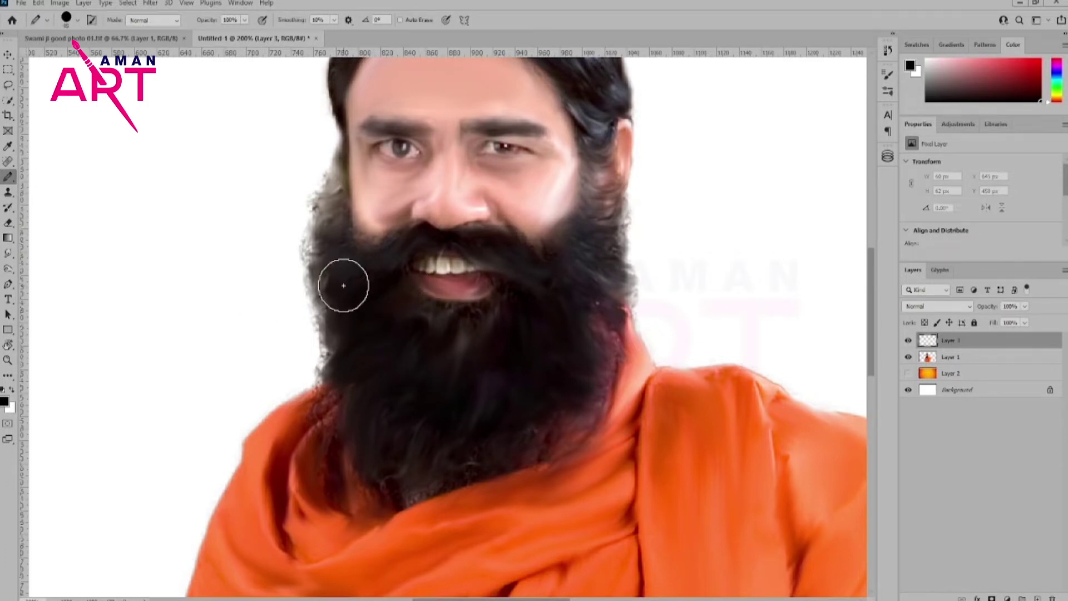
right_click(9, 177)
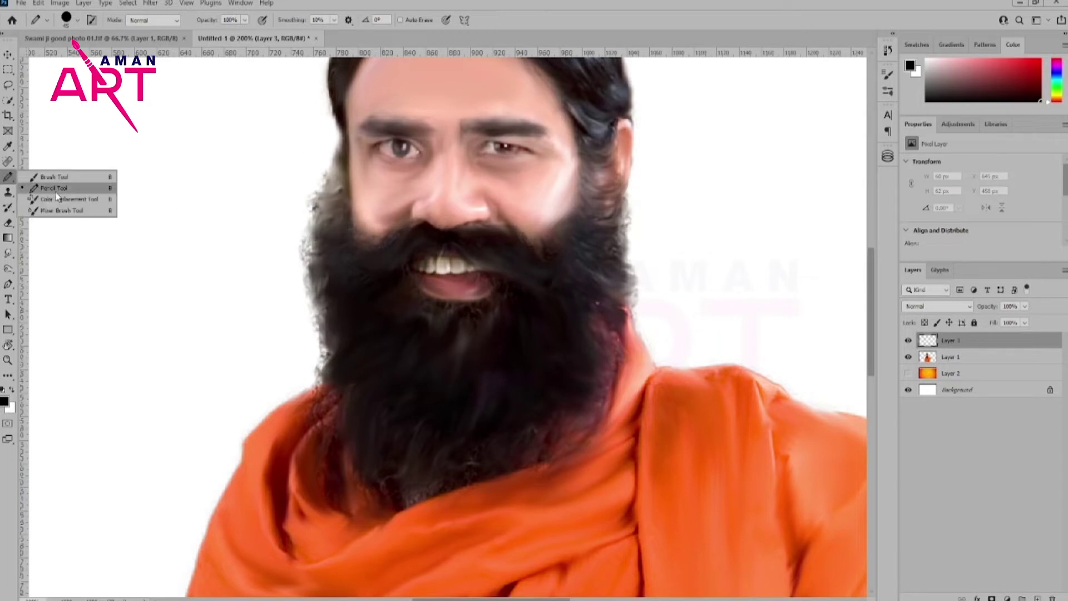
click(55, 189)
drag(191, 232, 174, 263)
key(ctrl+z)
Show the Brush Settings panel and pick the 3 px brush tip
click(49, 22)
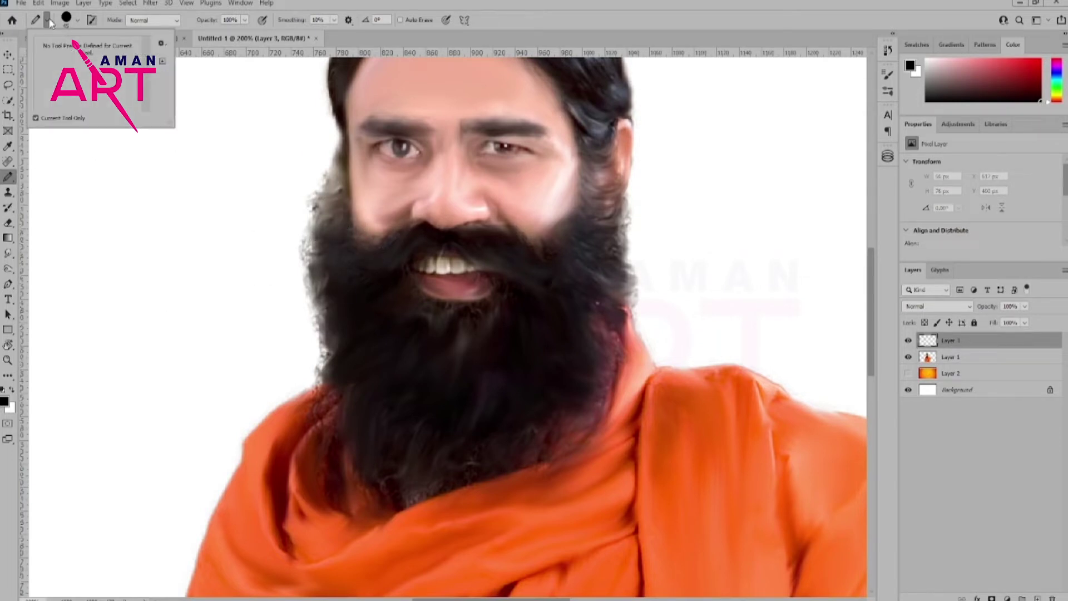
click(74, 22)
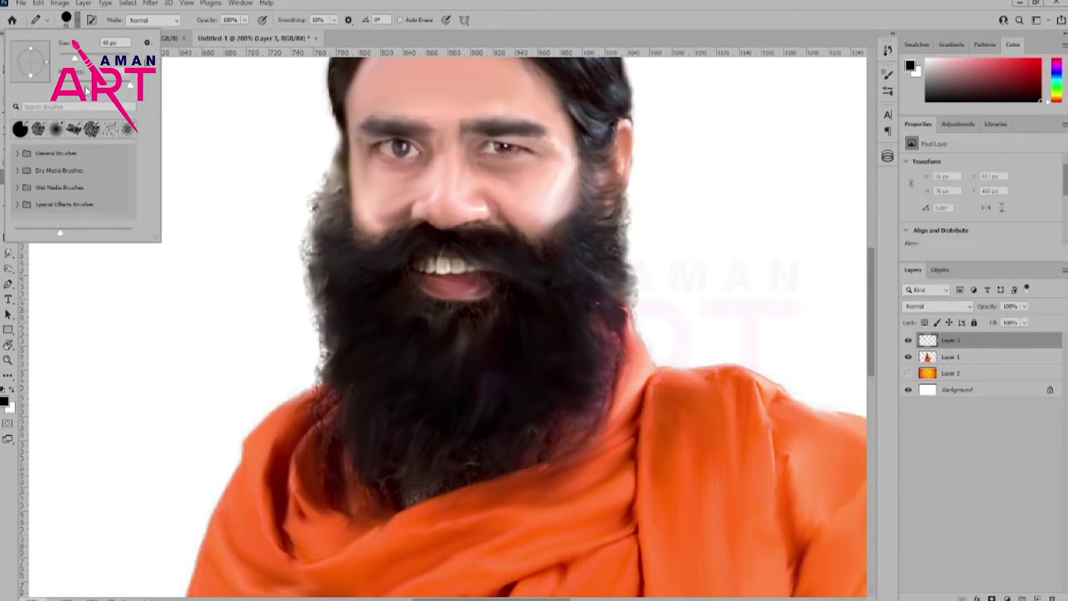
click(888, 74)
click(833, 118)
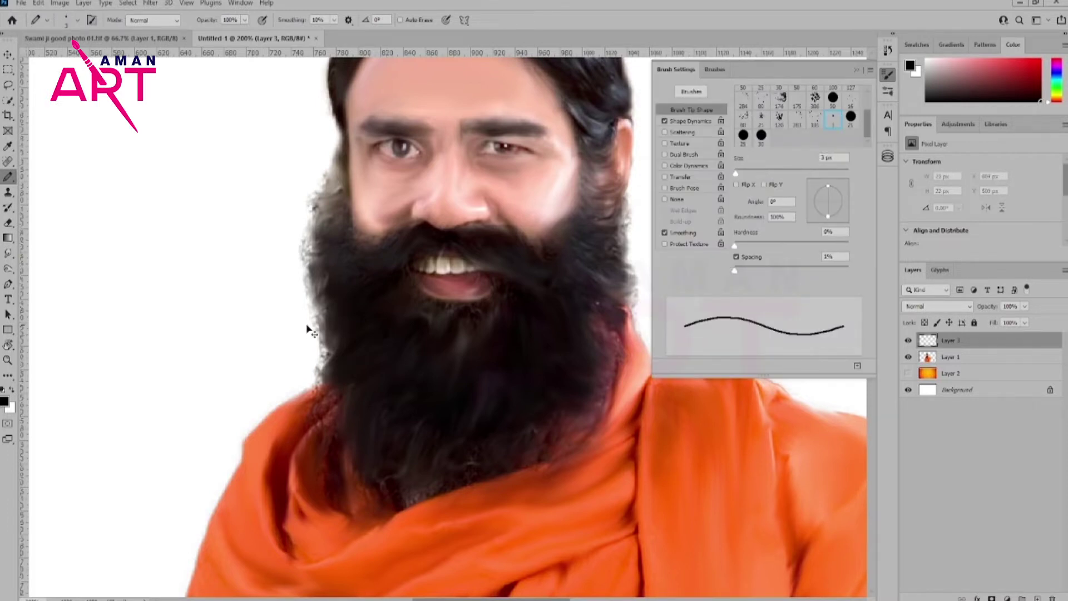
Set up a 1 px Brush using the 3 px tip at solid spacing, then open the foreground Color Picker
key(bracketleft)
key(bracketleft)
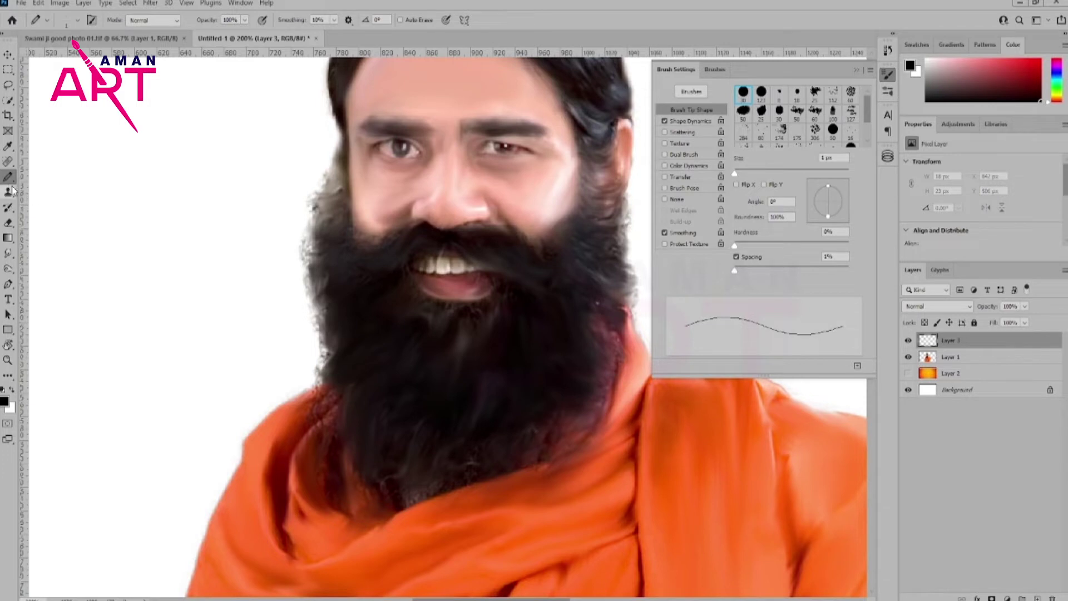
click(8, 284)
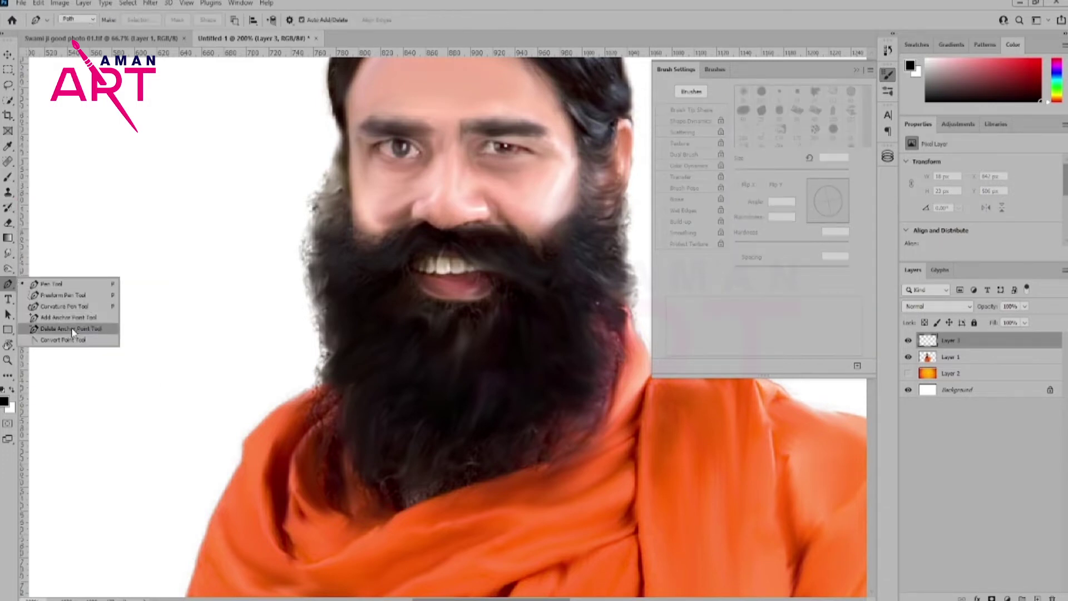
click(7, 207)
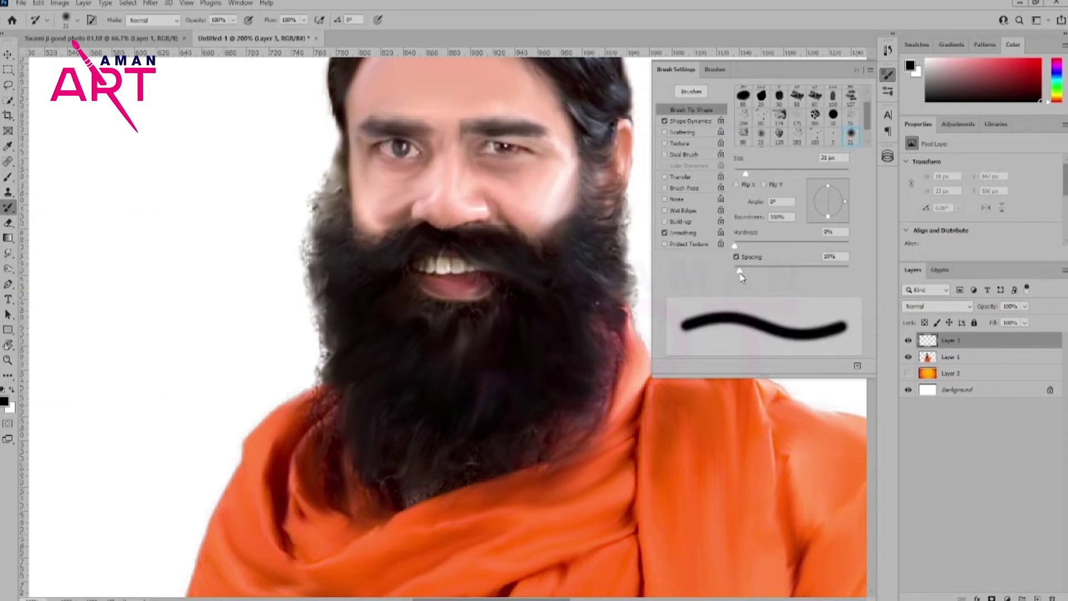
drag(748, 271, 807, 270)
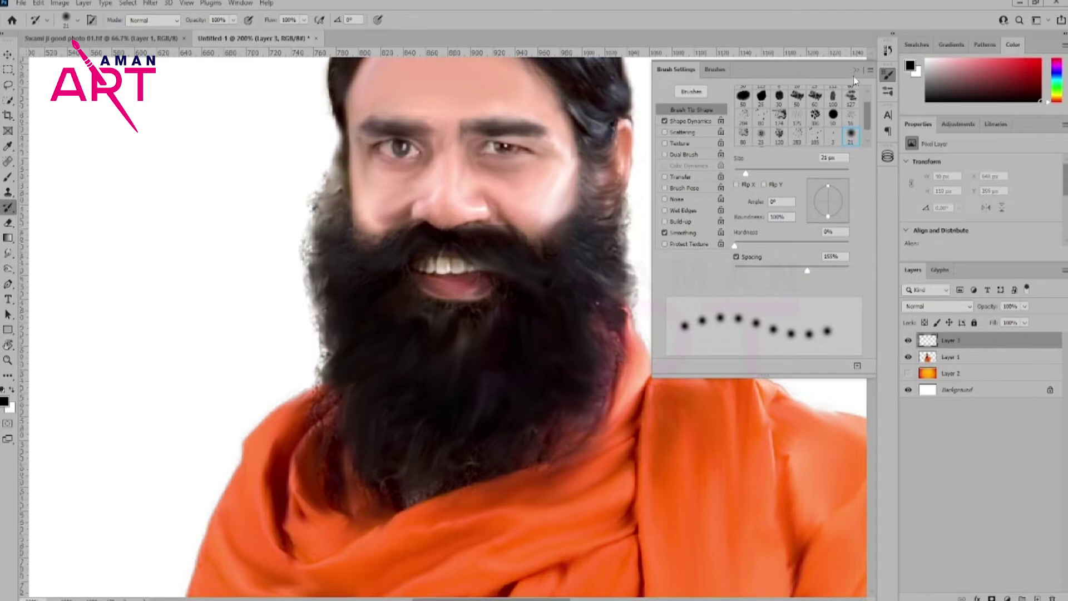
click(833, 134)
key(ctrl+plus)
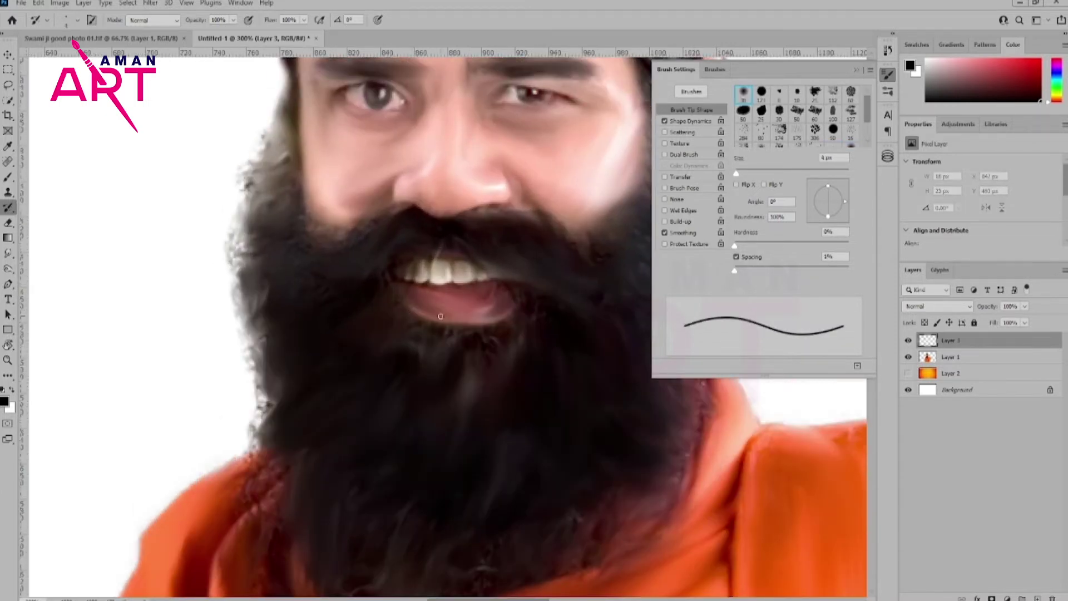
click(5, 401)
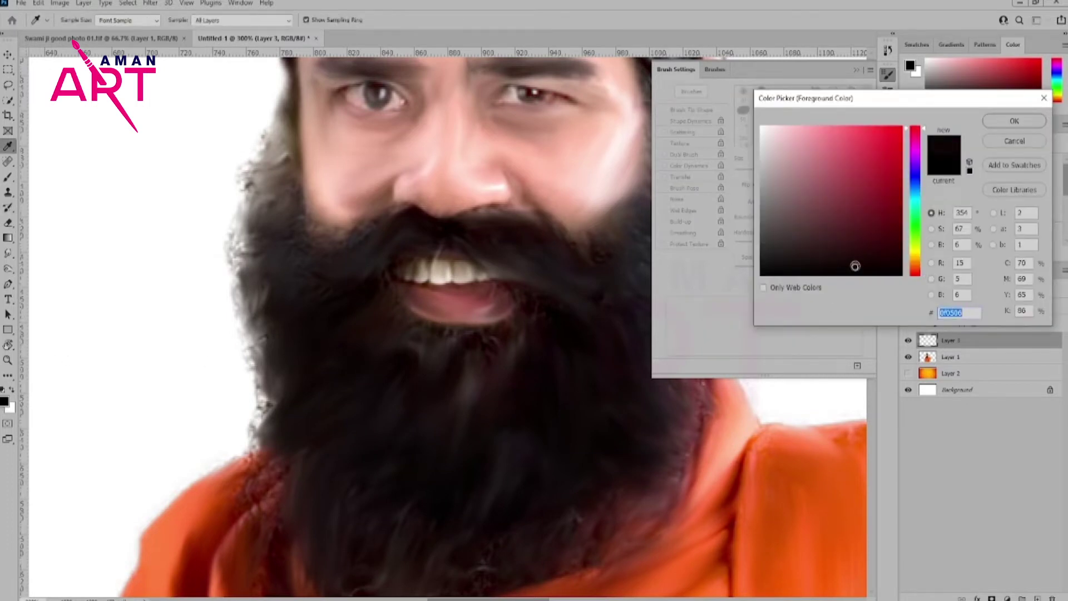
Paint dark brush strands along the moustache in near-black and darker shades
key(Return)
click(888, 74)
drag(384, 239, 430, 235)
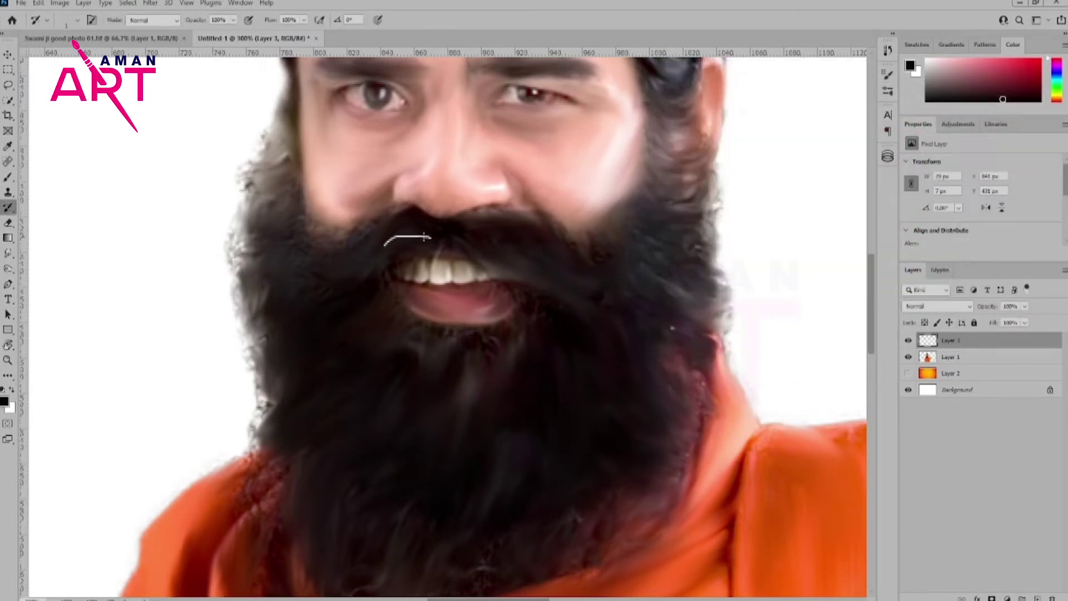
click(911, 66)
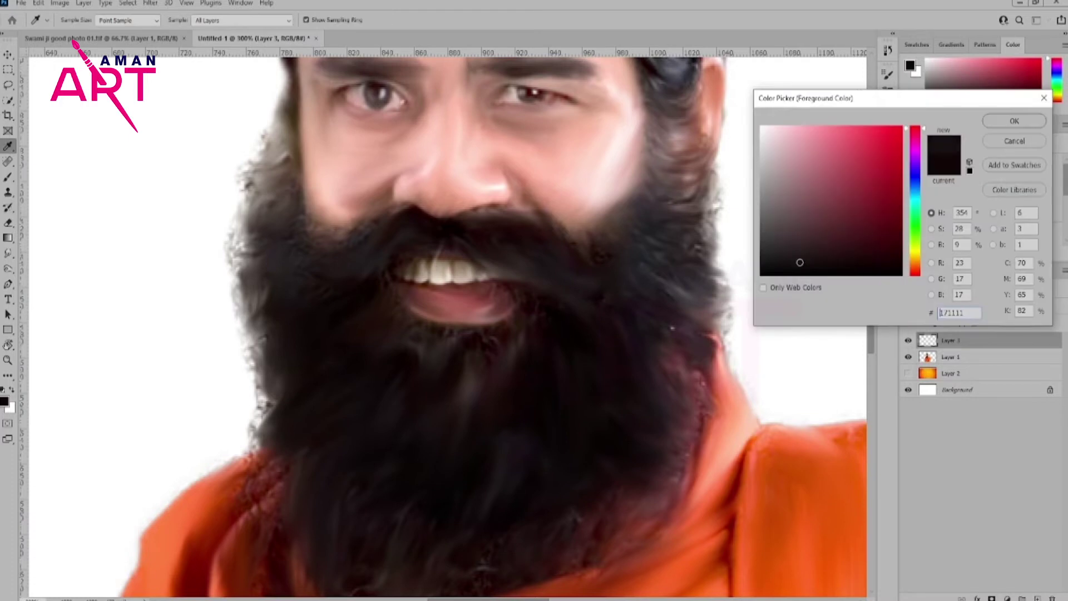
click(1022, 128)
click(948, 91)
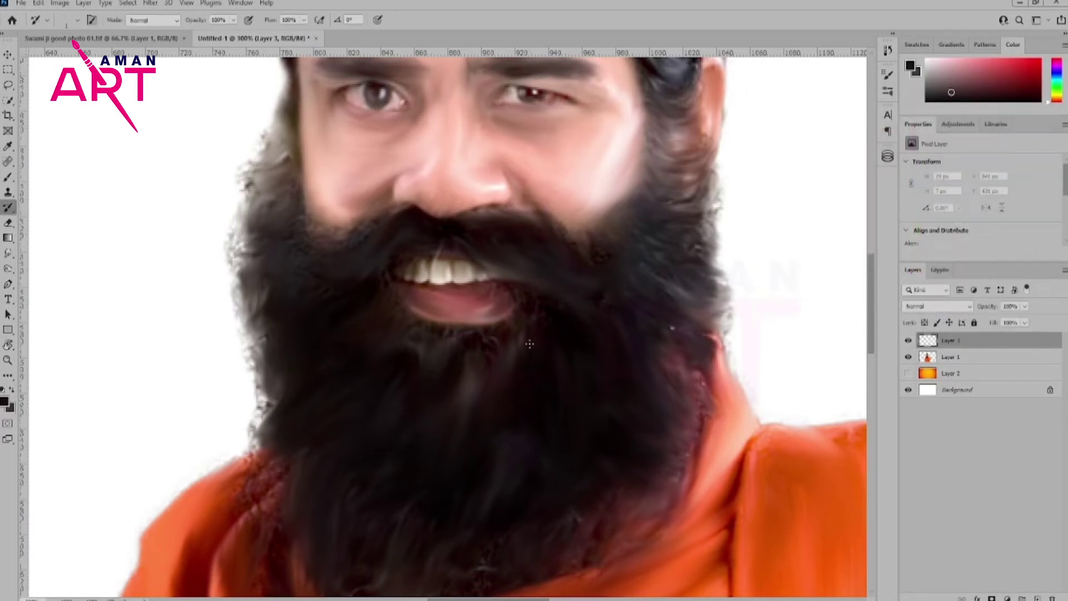
drag(437, 233, 374, 260)
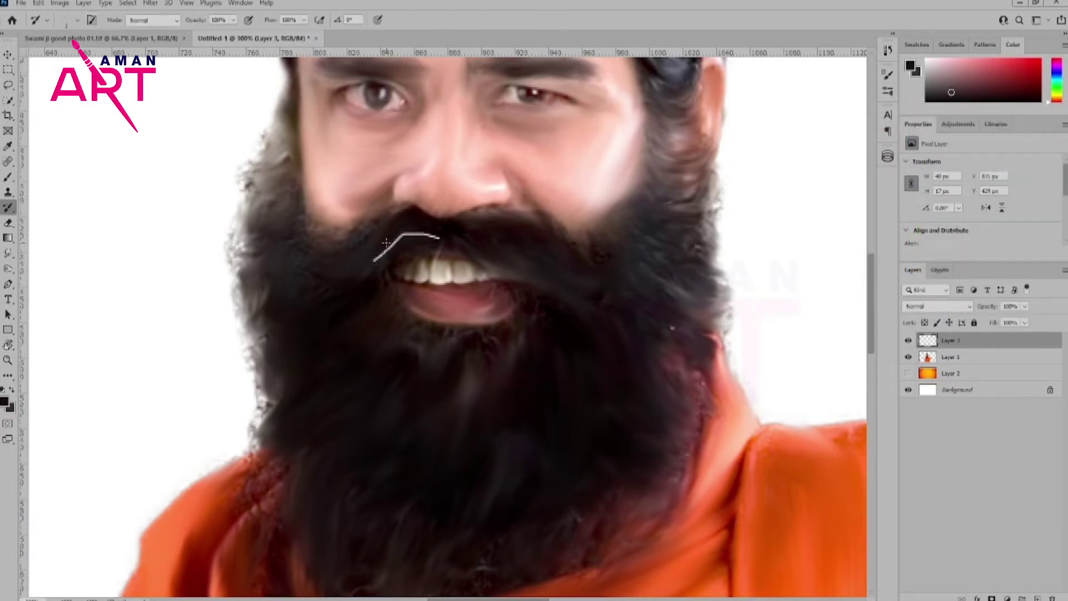
Try an Art History Brush dab and undo it, then browse the brush tool variants
right_click(8, 207)
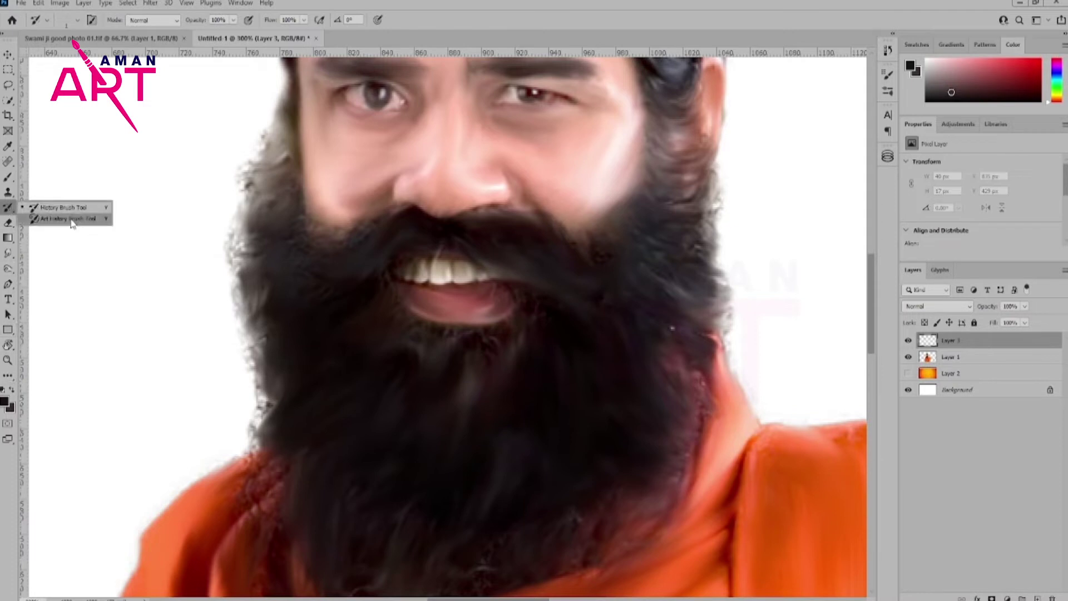
click(50, 221)
click(407, 242)
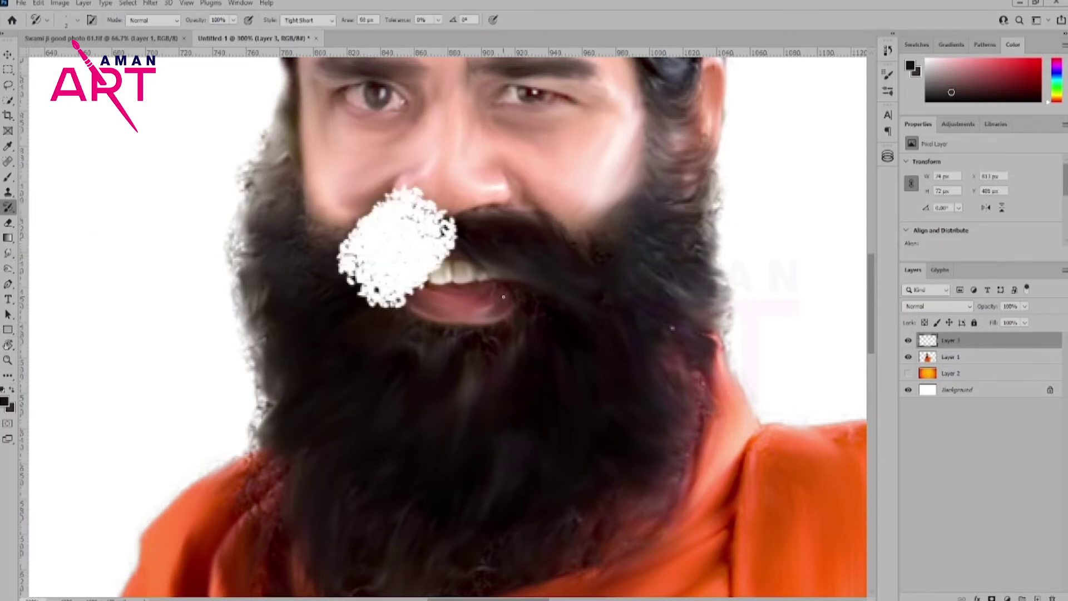
key(ctrl+z)
click(9, 283)
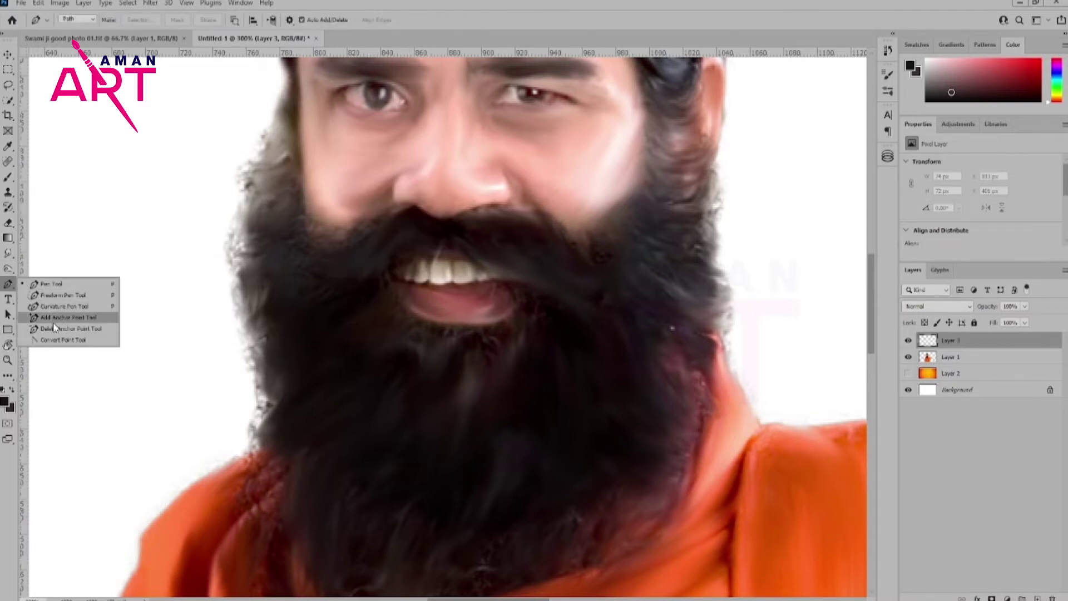
click(8, 177)
right_click(8, 177)
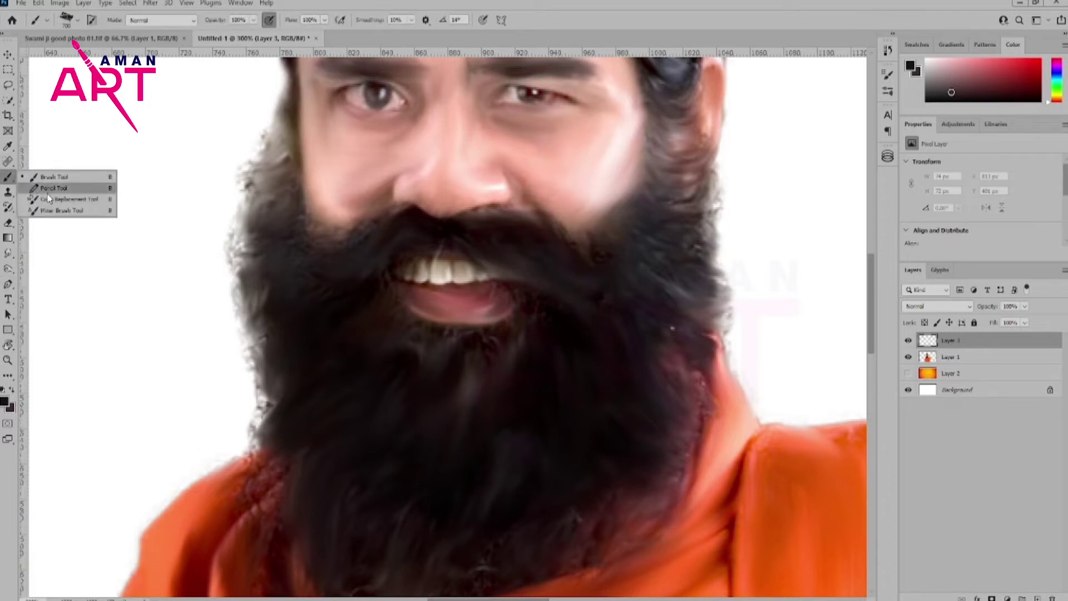
click(82, 216)
right_click(7, 177)
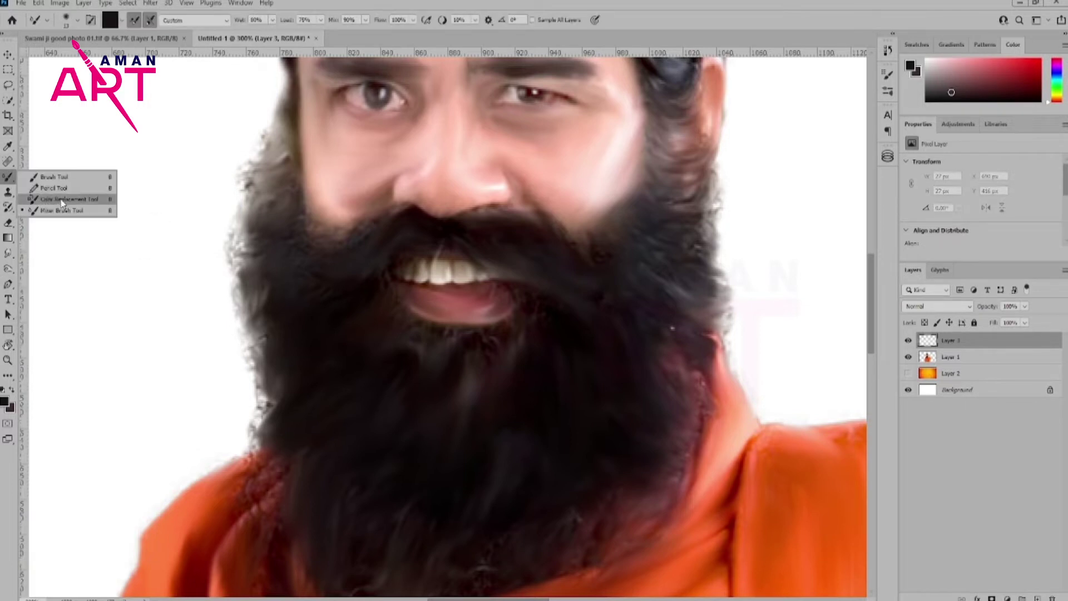
click(69, 199)
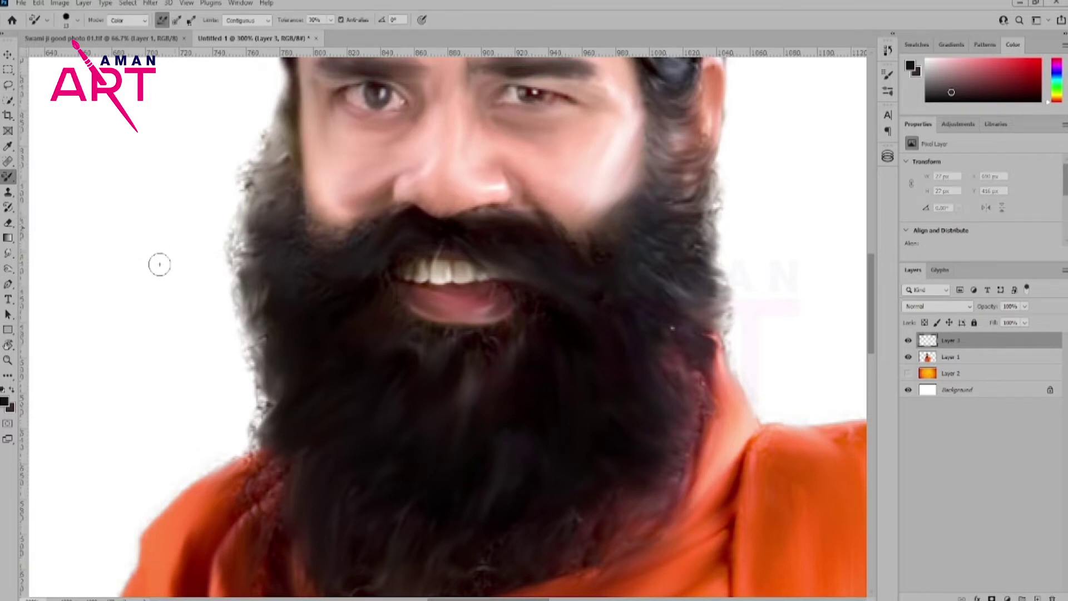
Pick a darker near-black foreground colour and draw a short pencil strand on the beard
click(5, 402)
click(332, 315)
key(Return)
right_click(8, 177)
click(56, 190)
drag(284, 223, 277, 240)
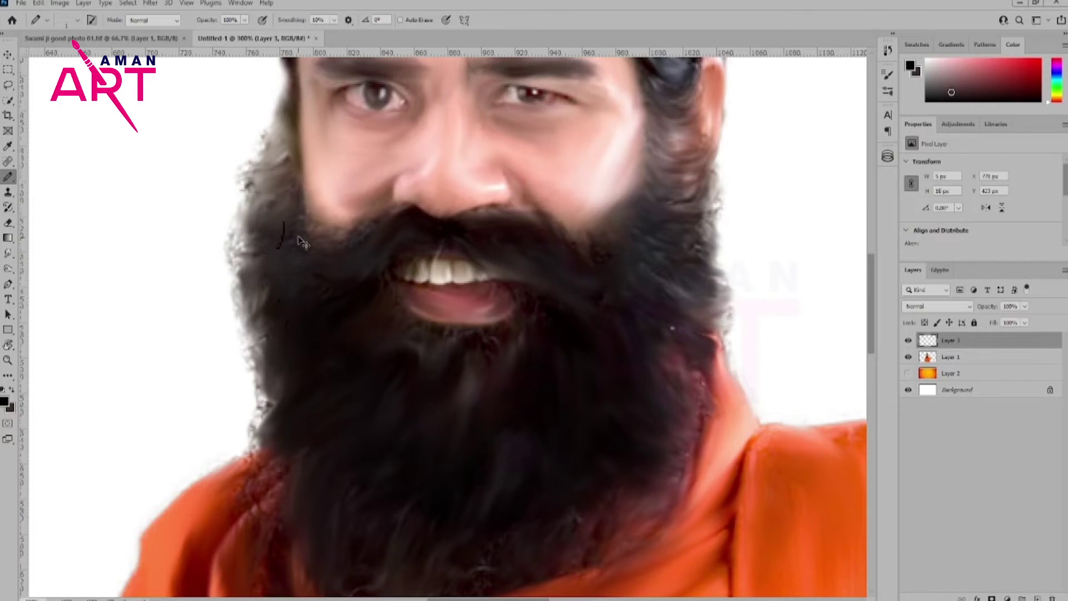
Undo recent pencil strokes and retry, then undo, a short strand near the moustache
key(ctrl+z)
click(8, 408)
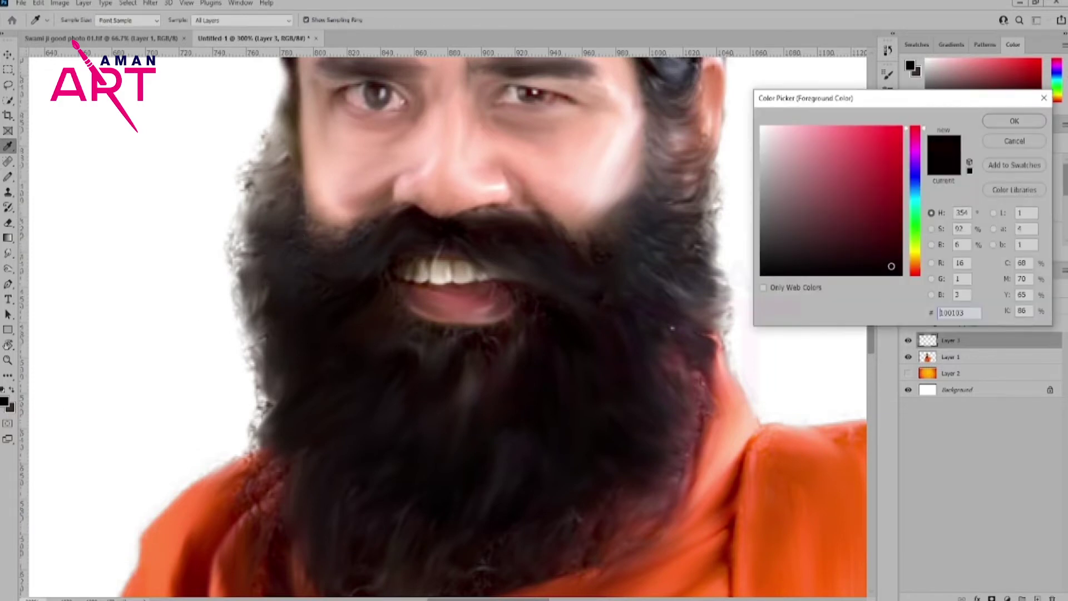
click(1022, 123)
drag(395, 241, 367, 262)
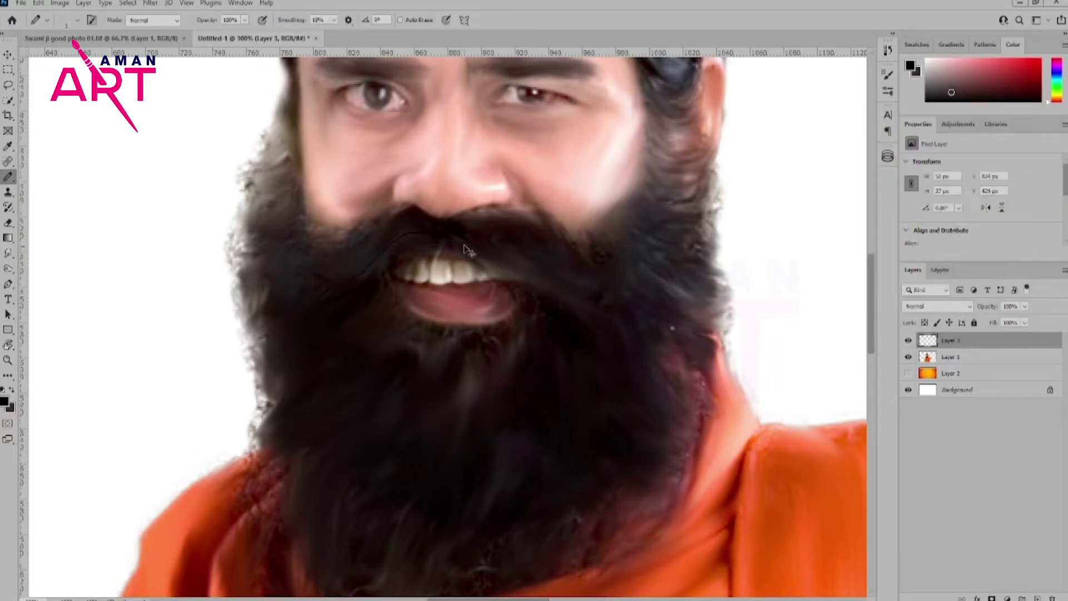
scroll(380, 260, down, 1)
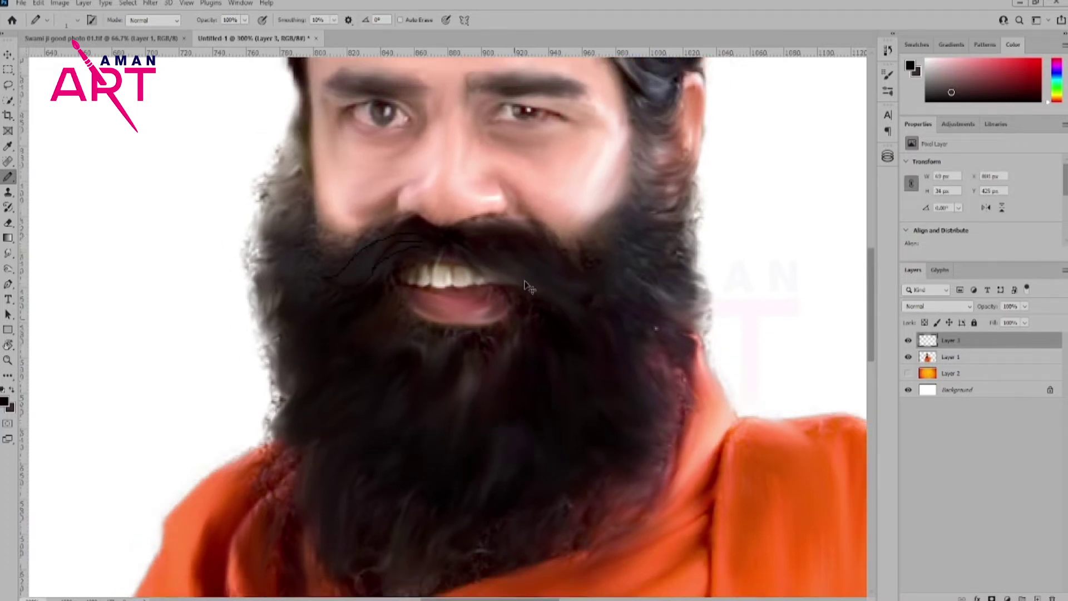
scroll(523, 318, down, 3)
scroll(523, 317, up, 3)
key(ctrl+z)
scroll(420, 319, up, 2)
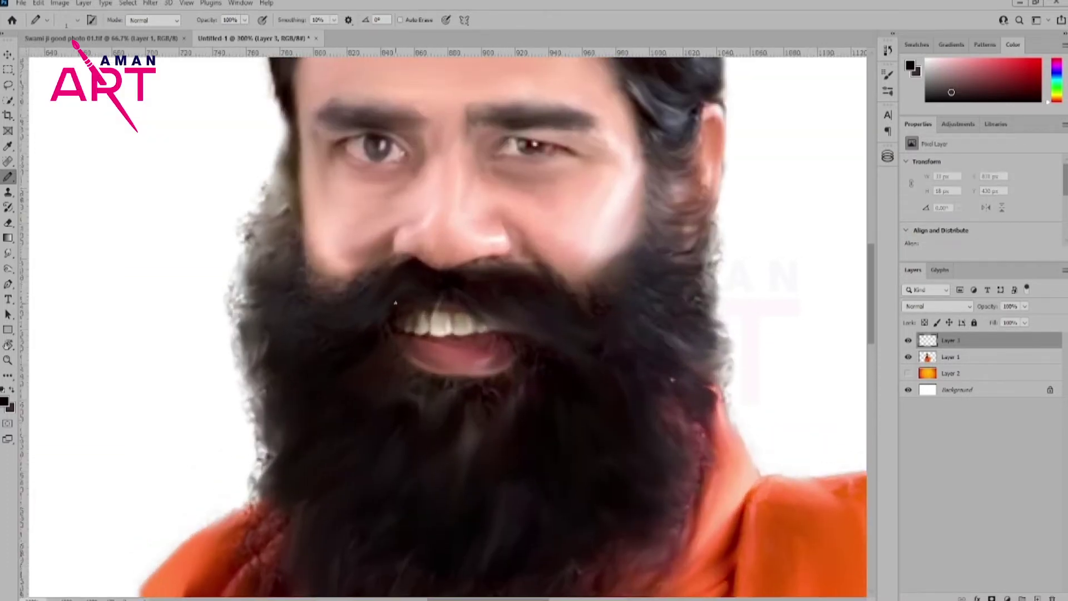
Set pencil opacity to 74% and smoothing to 7%, and sample the beard's dark colour
drag(243, 21, 232, 34)
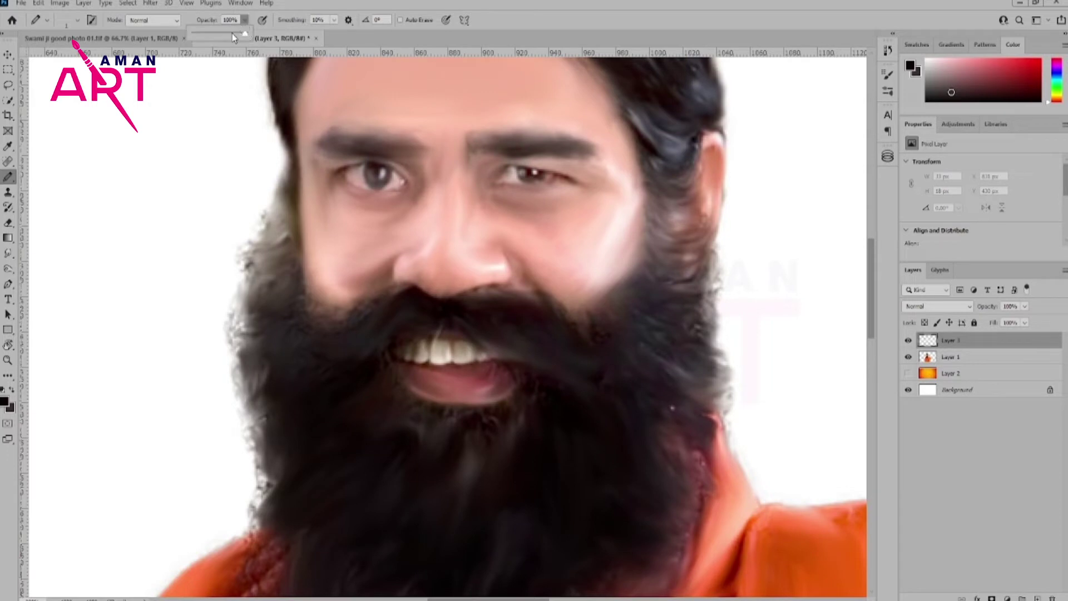
drag(333, 20, 365, 33)
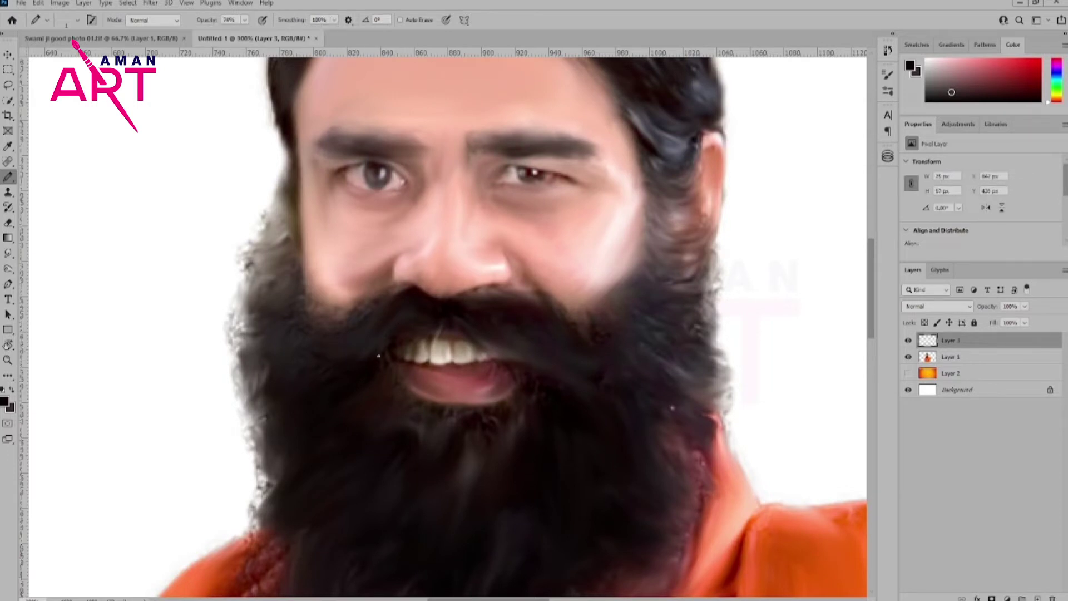
key(ctrl+z)
drag(442, 298, 412, 312)
click(10, 408)
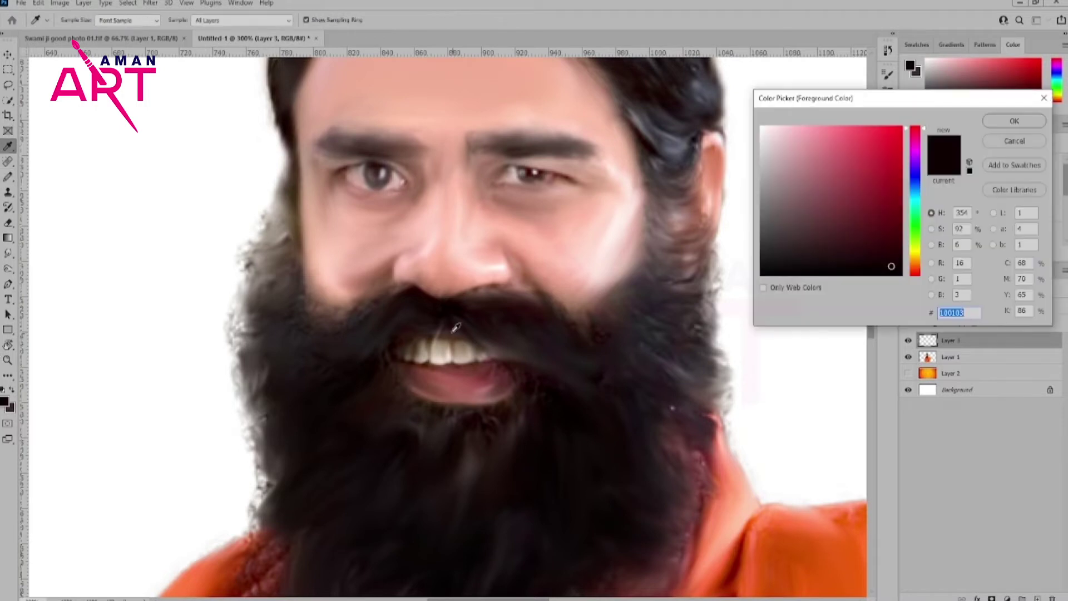
click(398, 307)
key(Return)
Draw thin dark strands along the moustache and right beard, undoing stray lines
drag(438, 310, 383, 333)
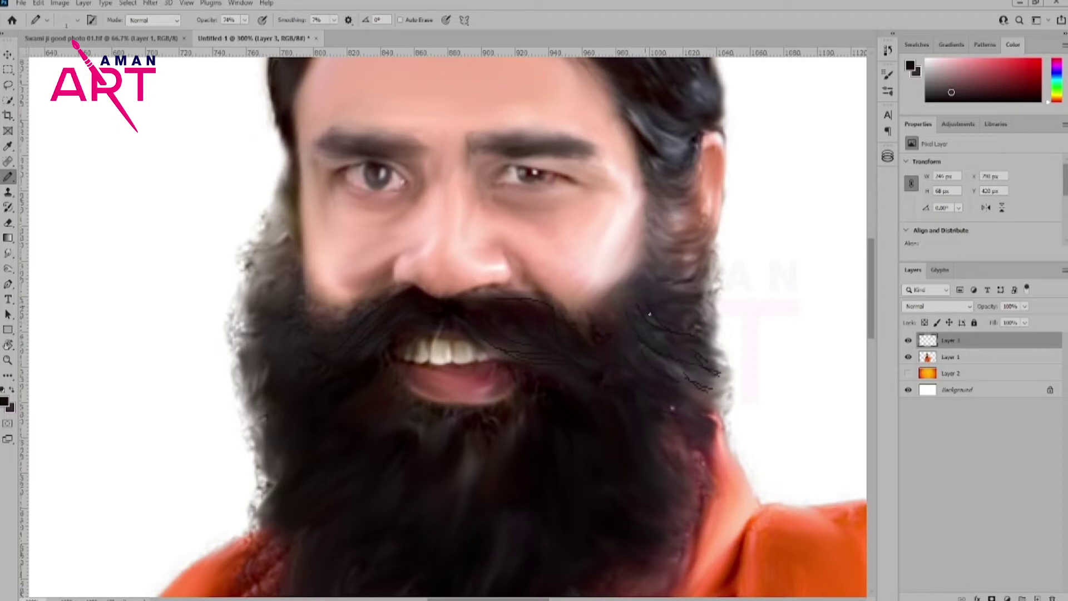
drag(665, 236, 712, 278)
scroll(671, 500, down, 2)
scroll(331, 334, down, 1)
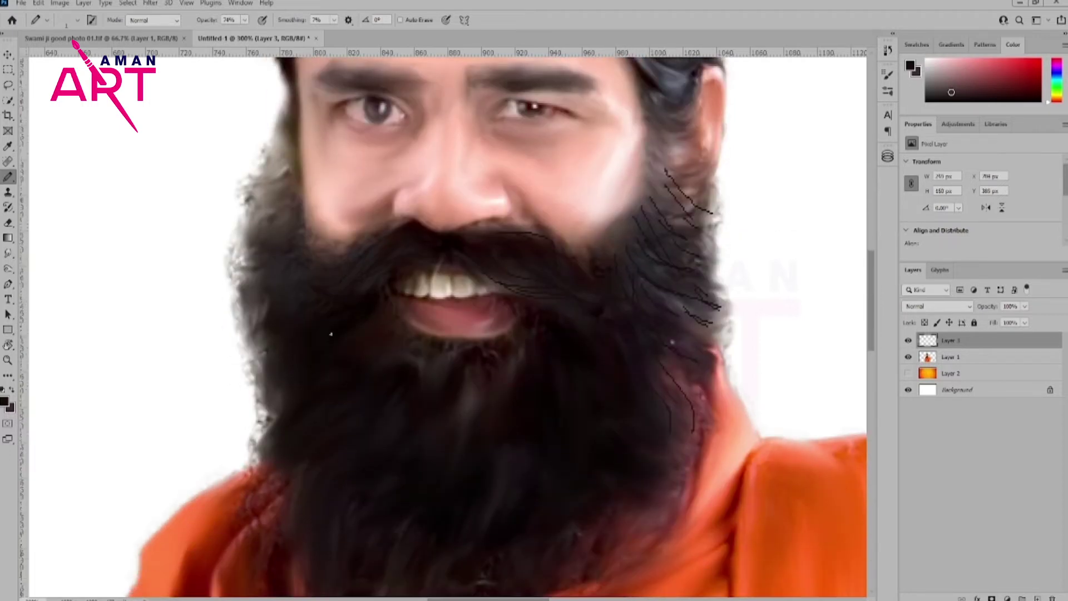
scroll(380, 470, down, 2)
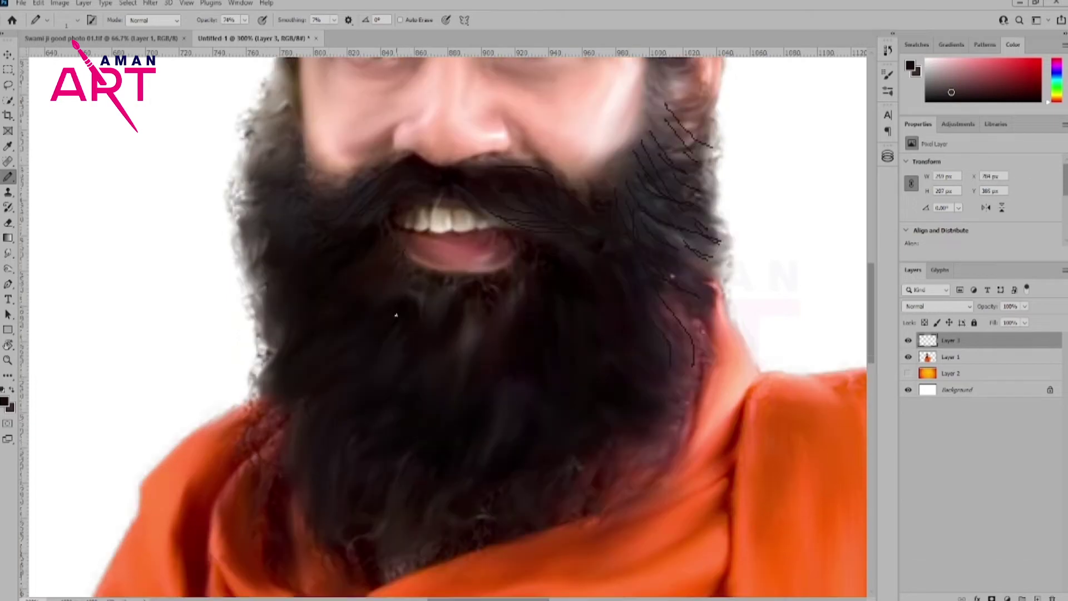
key(ctrl+z)
scroll(268, 258, up, 2)
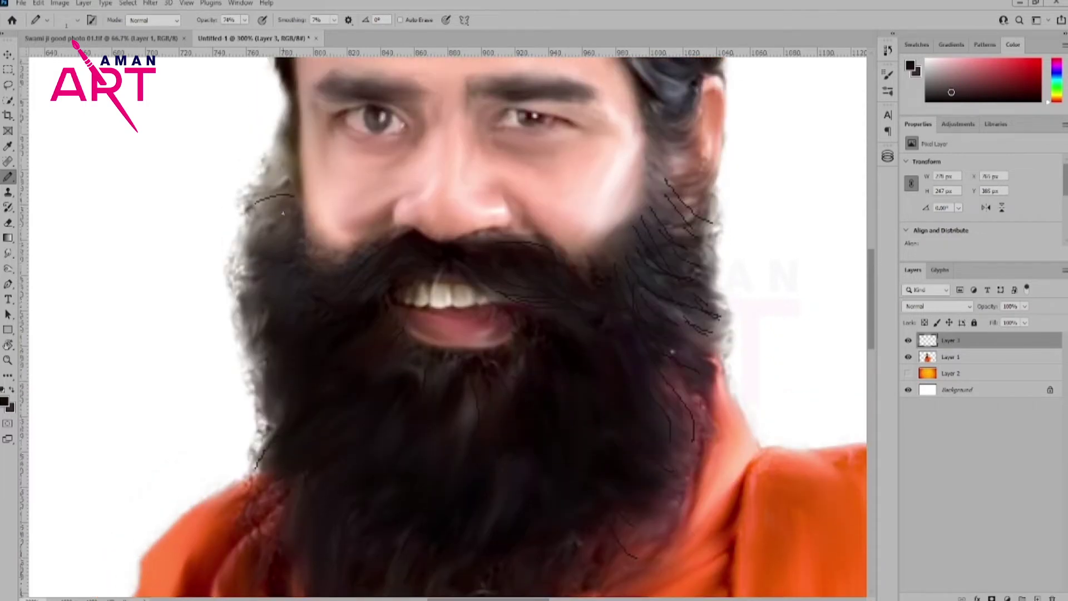
key(ctrl+z)
Draw a strand at the beard's left edge and strands across the right and upper-right hair
mouse_move(295, 205)
mouse_down()
mouse_move(236, 295)
mouse_move(265, 426)
mouse_up()
scroll(446, 278, up, 4)
scroll(445, 278, up, 2)
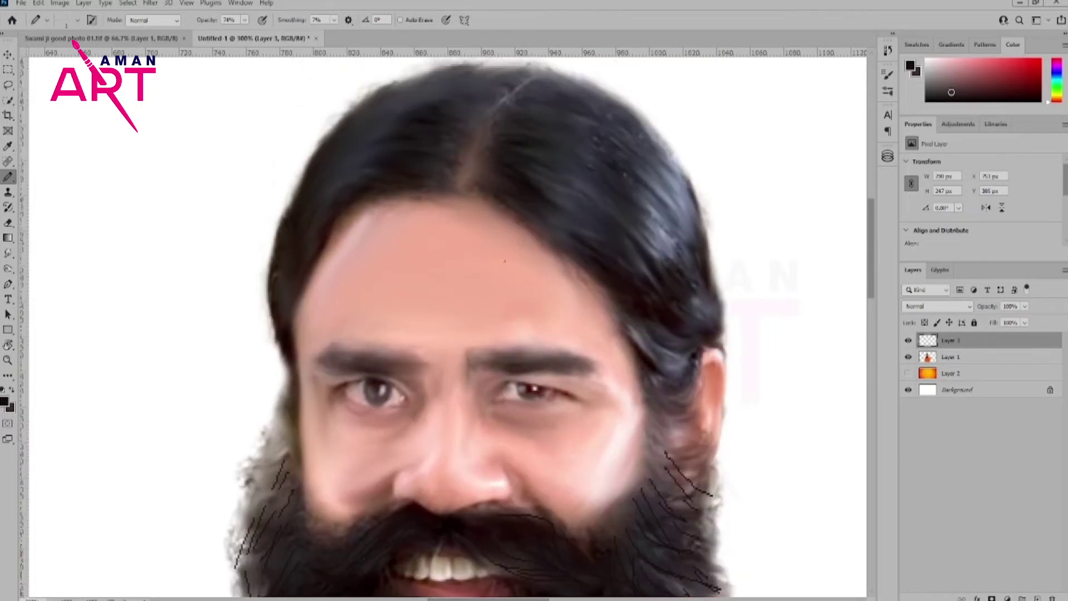
scroll(445, 278, up, 1)
drag(551, 254, 619, 346)
key(ctrl+z)
drag(640, 249, 671, 296)
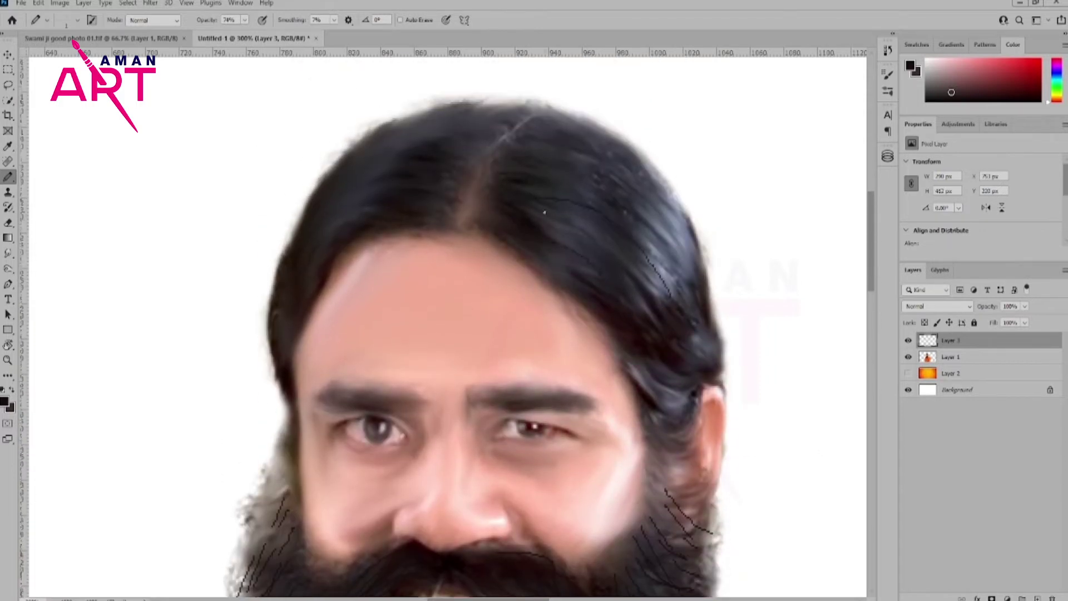
drag(550, 217, 634, 276)
drag(565, 172, 603, 191)
drag(574, 155, 639, 201)
drag(586, 159, 673, 206)
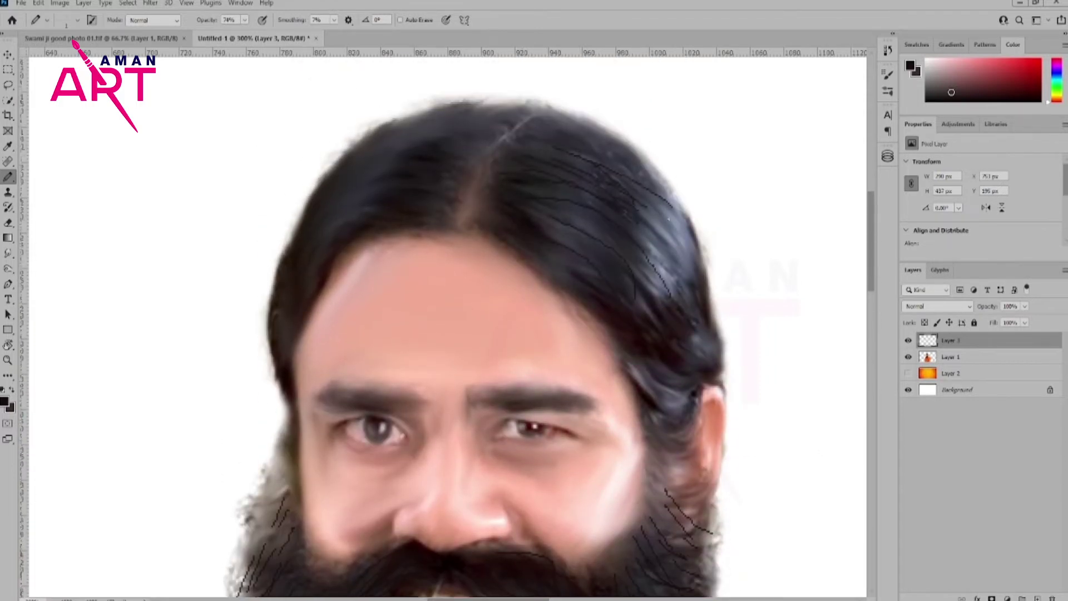
Add more strands on the right side of the hair and on the beard below the ear
click(7, 407)
click(1024, 122)
drag(649, 195, 676, 221)
drag(646, 216, 677, 254)
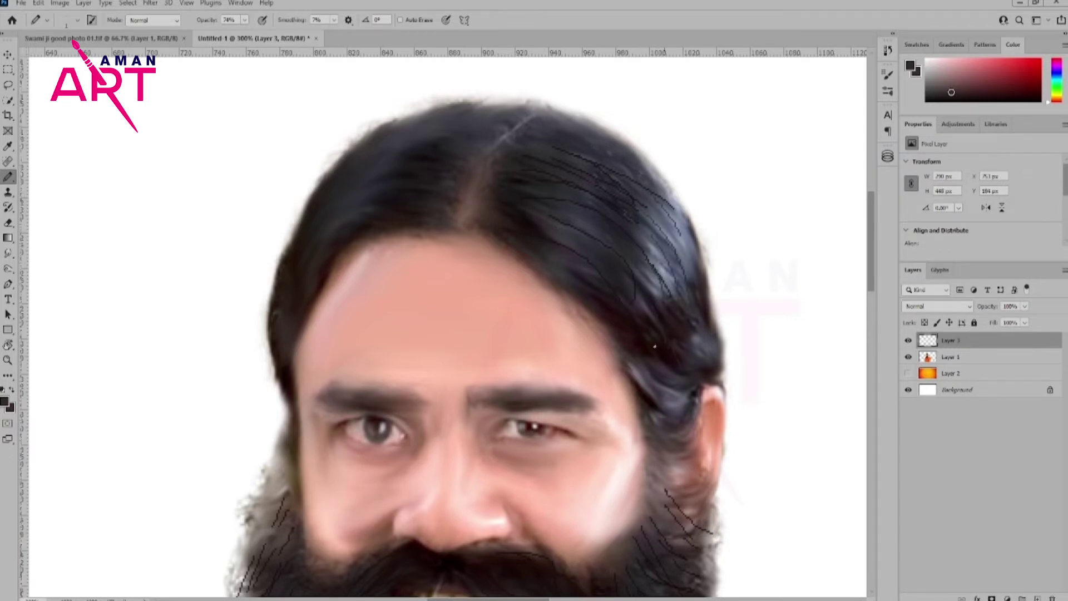
scroll(664, 290, down, 3)
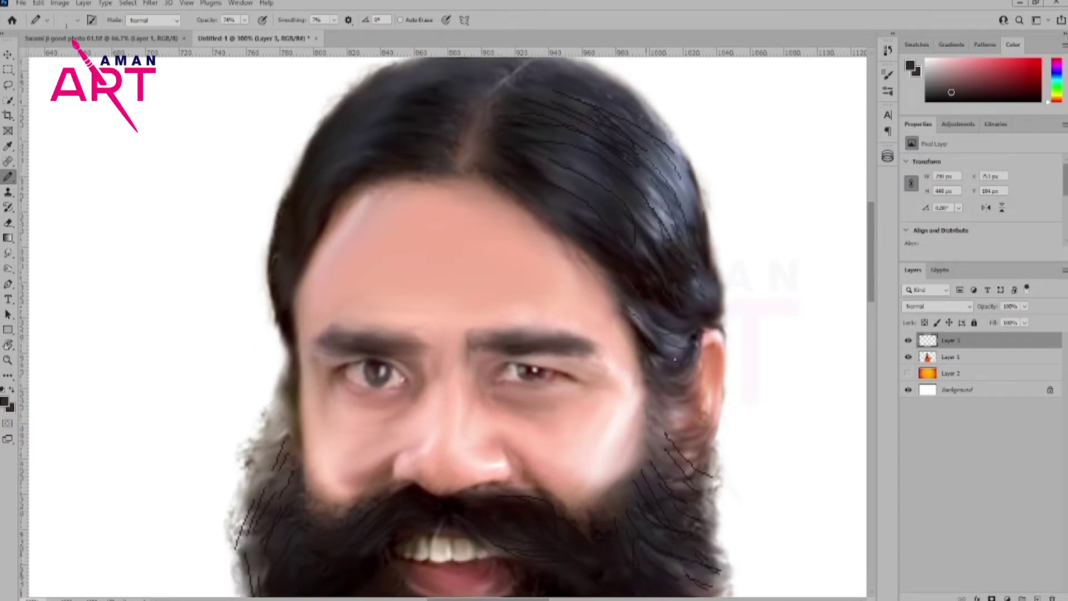
drag(669, 399, 695, 426)
drag(655, 412, 694, 456)
Add short strands along the top edge of the hair
scroll(394, 92, up, 3)
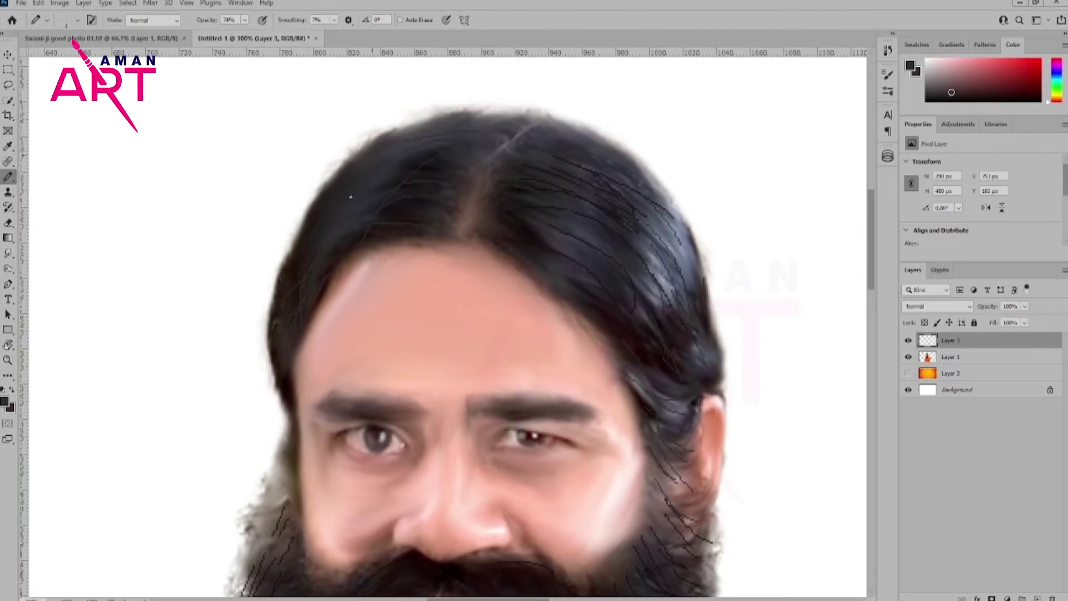
scroll(521, 246, down, 5)
scroll(375, 233, up, 2)
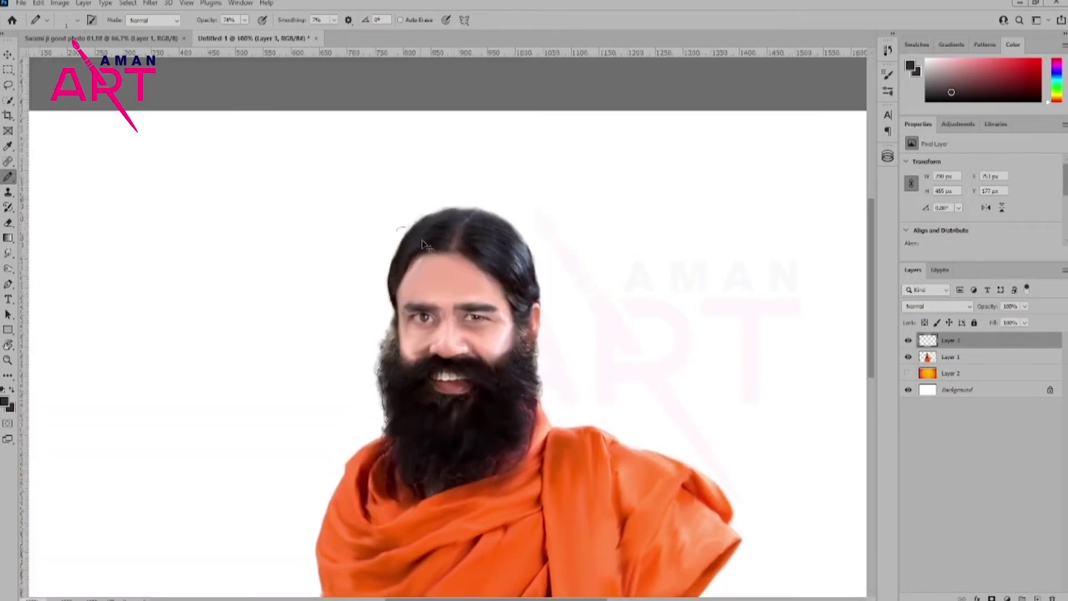
scroll(422, 239, up, 2)
scroll(429, 223, up, 1)
scroll(443, 156, up, 2)
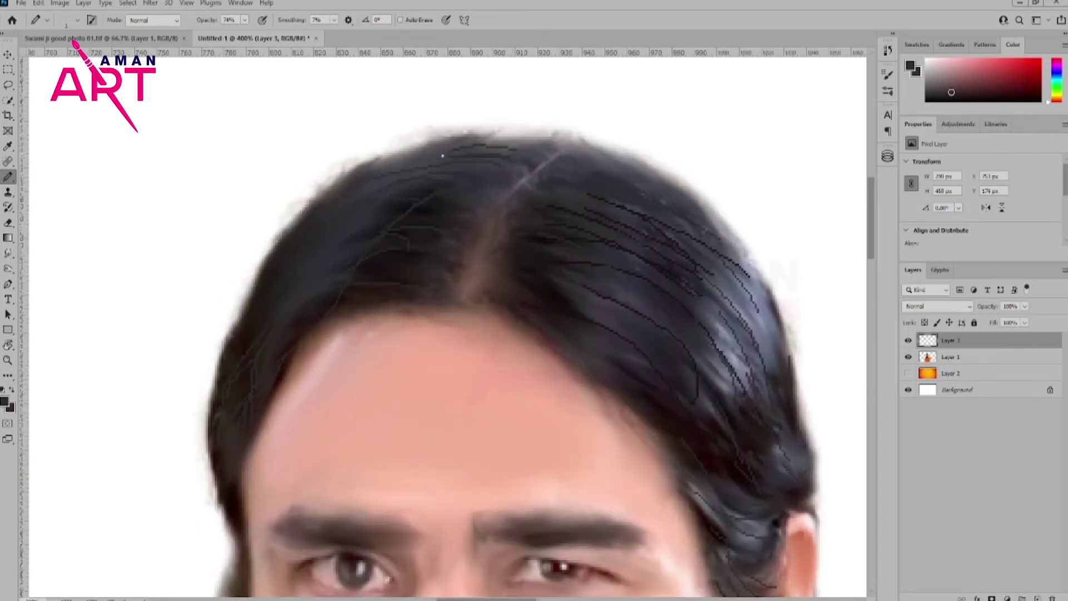
drag(513, 126, 539, 135)
drag(587, 141, 638, 157)
drag(644, 162, 648, 168)
drag(699, 193, 702, 203)
drag(717, 219, 719, 226)
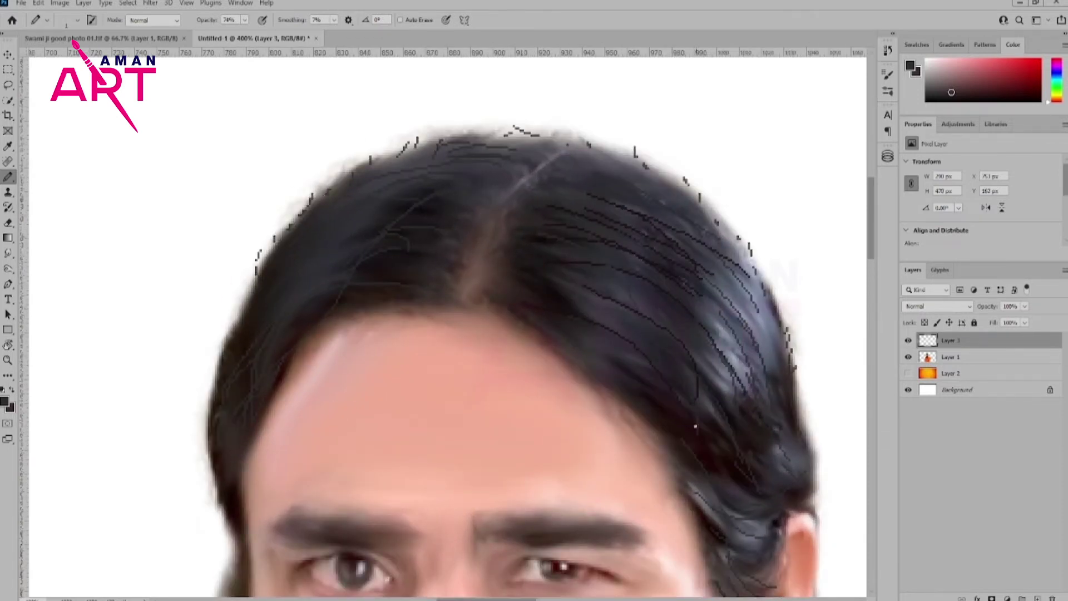
Redraw a misplaced curved strand along the top-right hair edge
scroll(696, 426, down, 2)
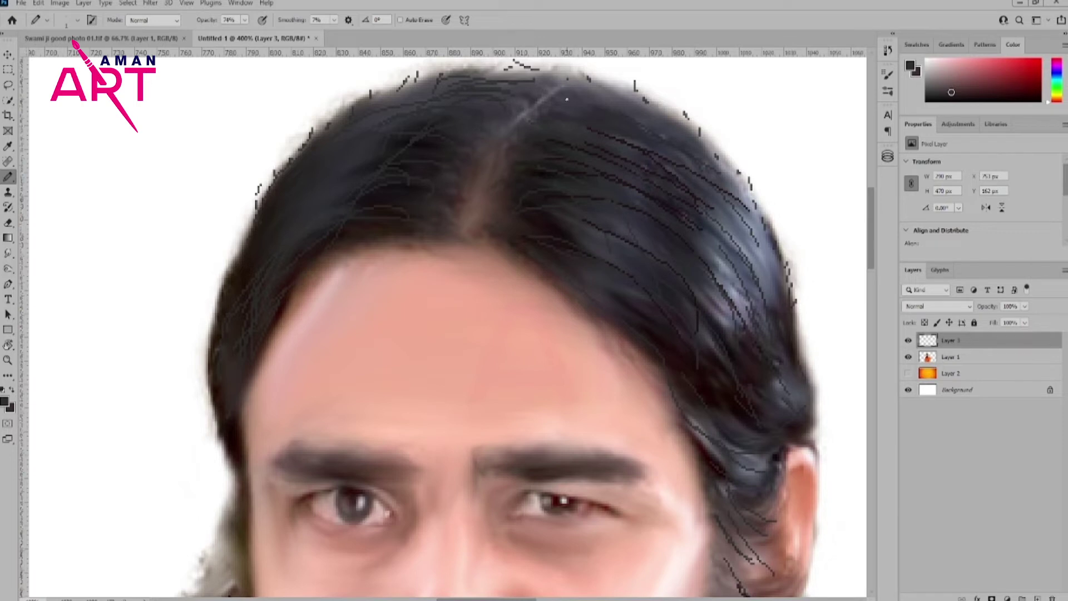
drag(700, 135, 783, 195)
key(ctrl+z)
drag(700, 135, 783, 195)
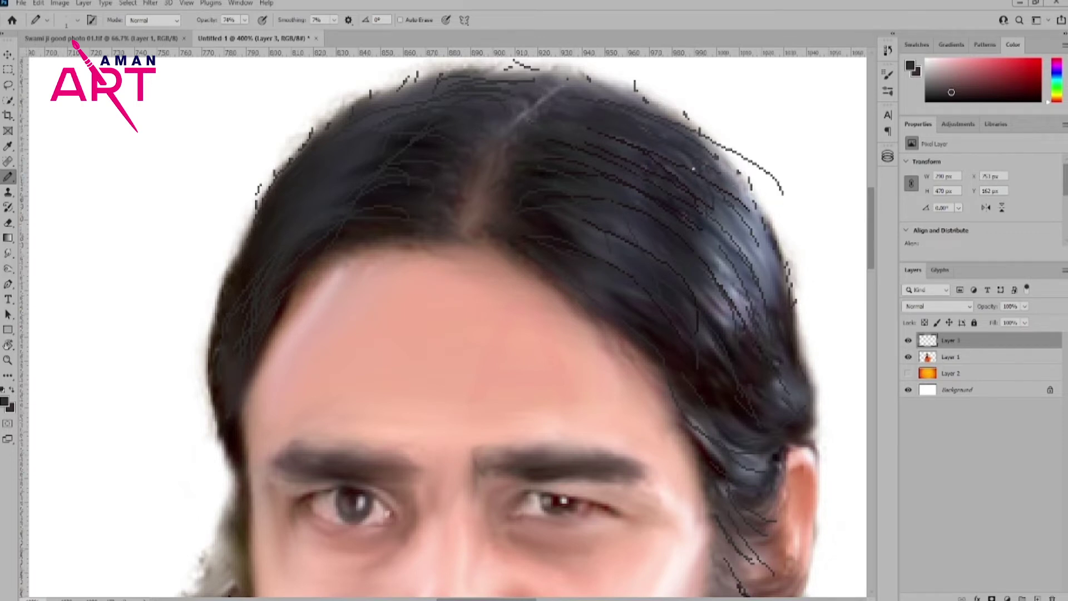
drag(802, 331, 828, 428)
scroll(828, 423, down, 1)
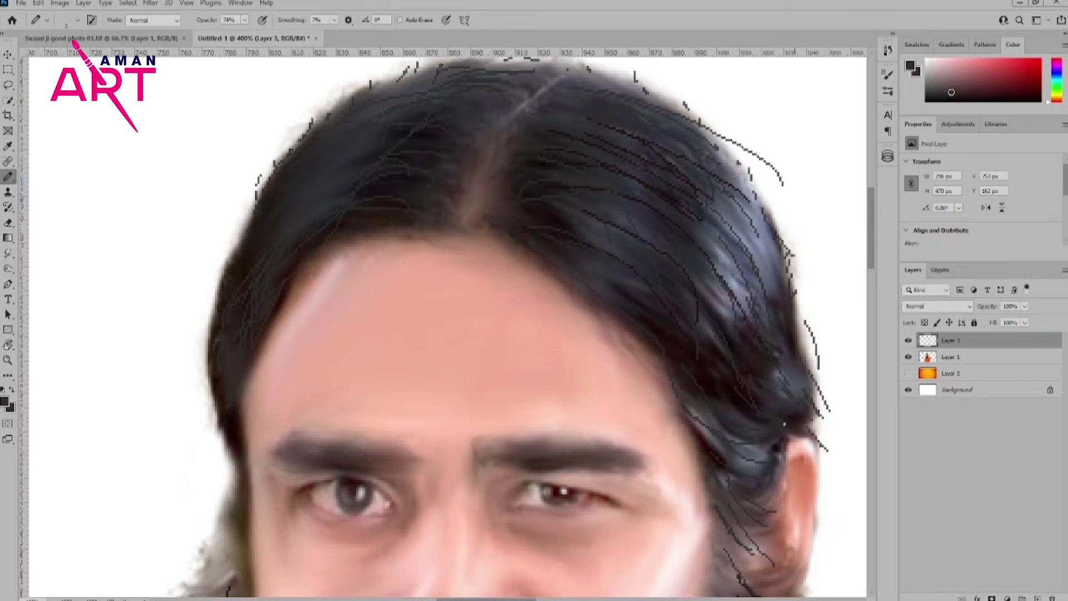
scroll(828, 423, down, 3)
Paint fine hair-like strokes over the eyebrows, including the left eyebrow
scroll(524, 315, down, 3)
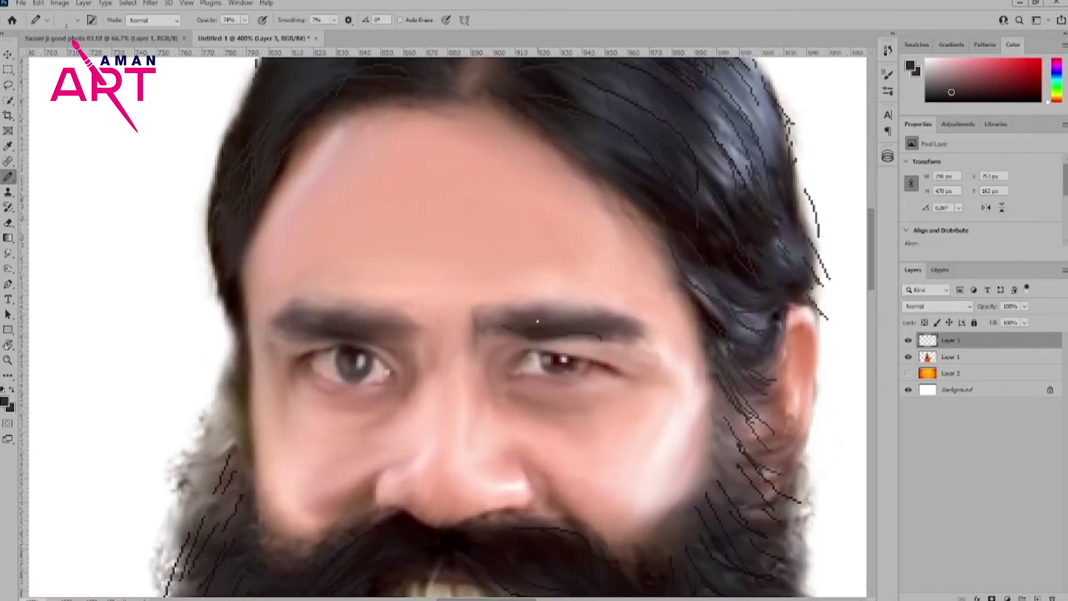
drag(537, 321, 626, 330)
scroll(624, 326, down, 3)
drag(538, 250, 624, 258)
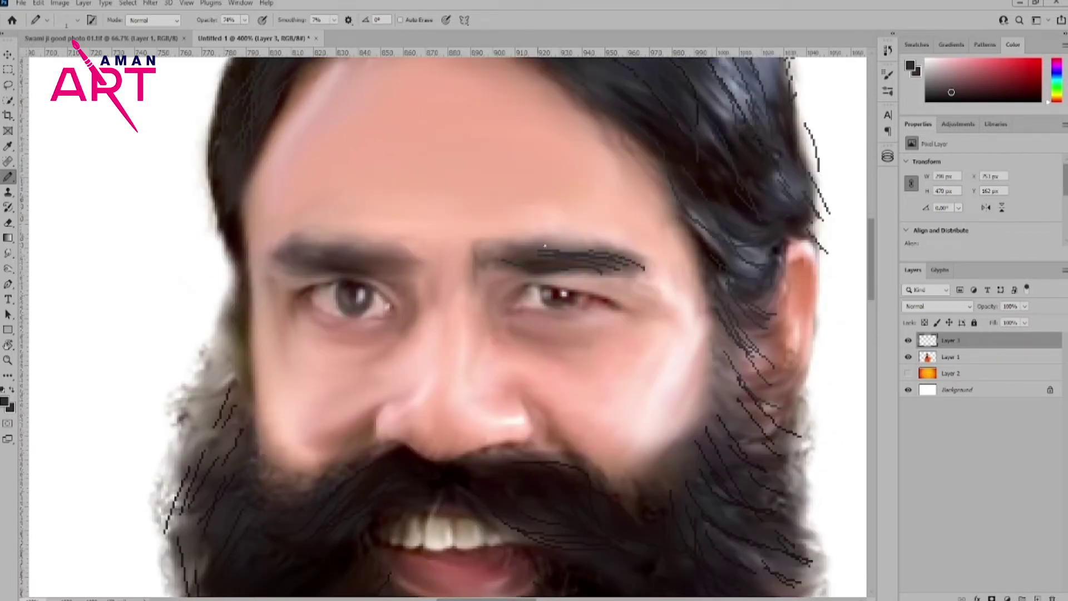
scroll(545, 246, down, 3)
drag(301, 206, 363, 200)
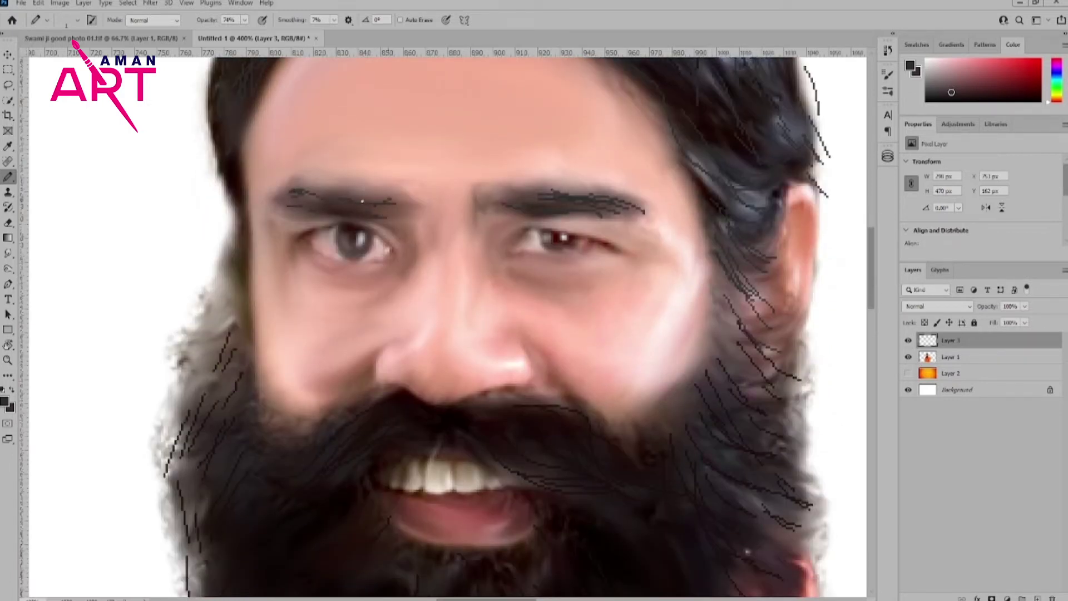
scroll(359, 214, down, 3)
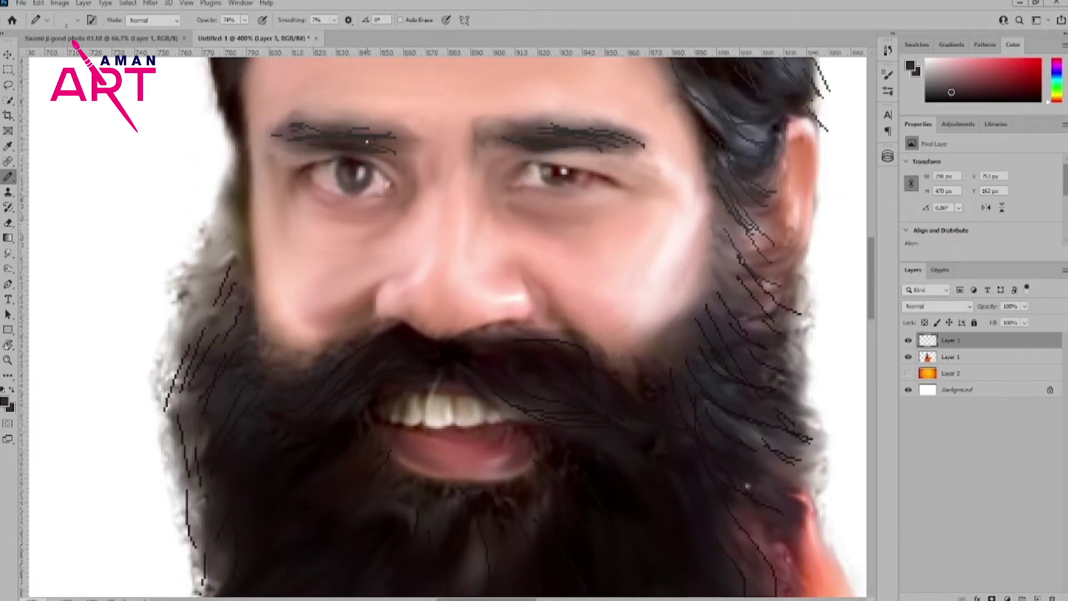
scroll(367, 142, down, 3)
Draw light hair strands down the beard's left side and across the beard
mouse_move(391, 286)
mouse_down()
mouse_move(298, 398)
mouse_move(234, 423)
mouse_move(329, 400)
mouse_up()
drag(517, 313, 598, 328)
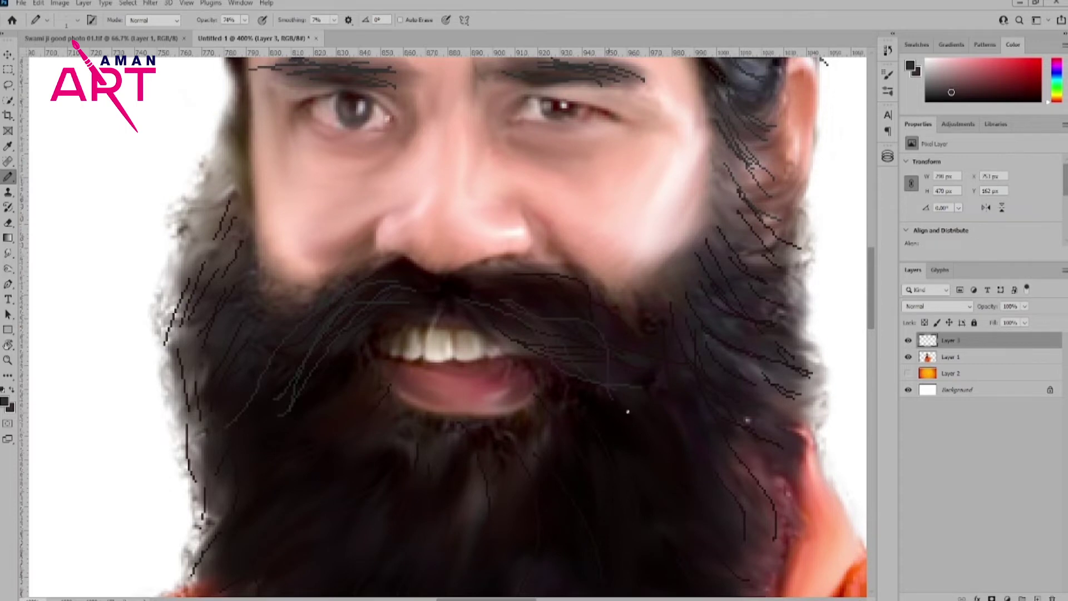
scroll(780, 288, down, 3)
drag(791, 247, 824, 281)
drag(790, 211, 823, 256)
scroll(807, 251, down, 3)
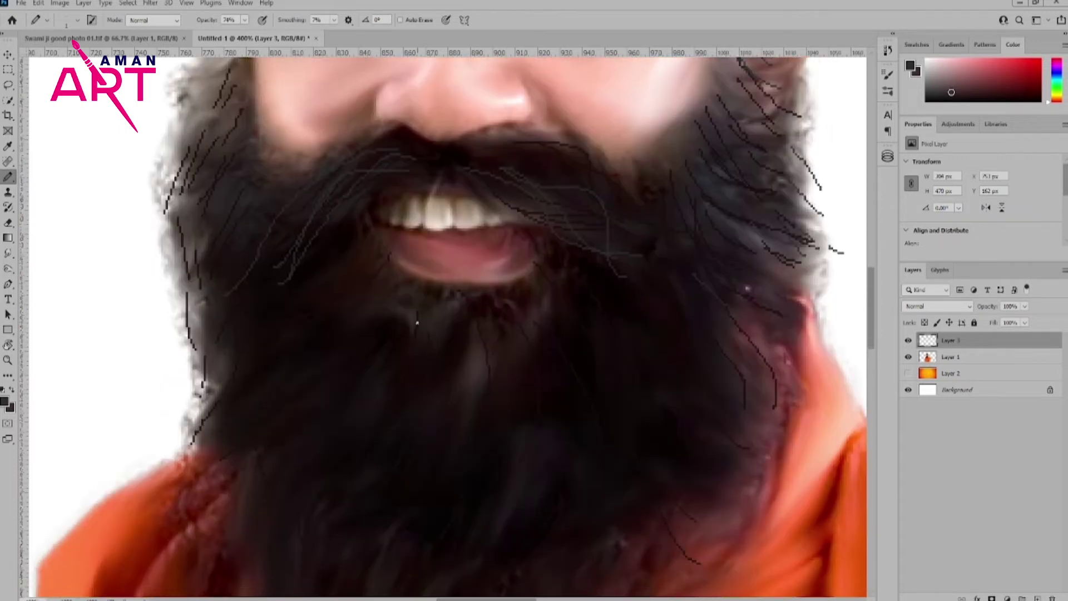
drag(420, 334, 336, 454)
drag(351, 352, 270, 458)
drag(445, 346, 356, 584)
scroll(557, 334, down, 3)
drag(535, 281, 602, 469)
drag(561, 234, 629, 445)
drag(618, 219, 684, 382)
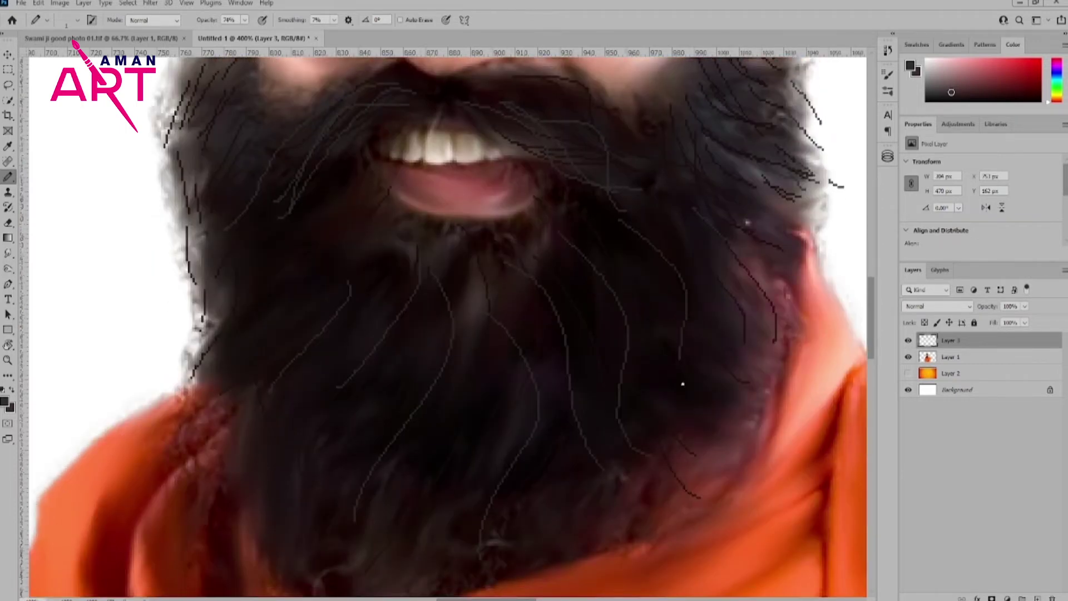
Add more thin strands through the middle and right side of the beard
drag(364, 257, 258, 312)
drag(342, 192, 225, 262)
scroll(307, 273, down, 3)
drag(476, 295, 368, 465)
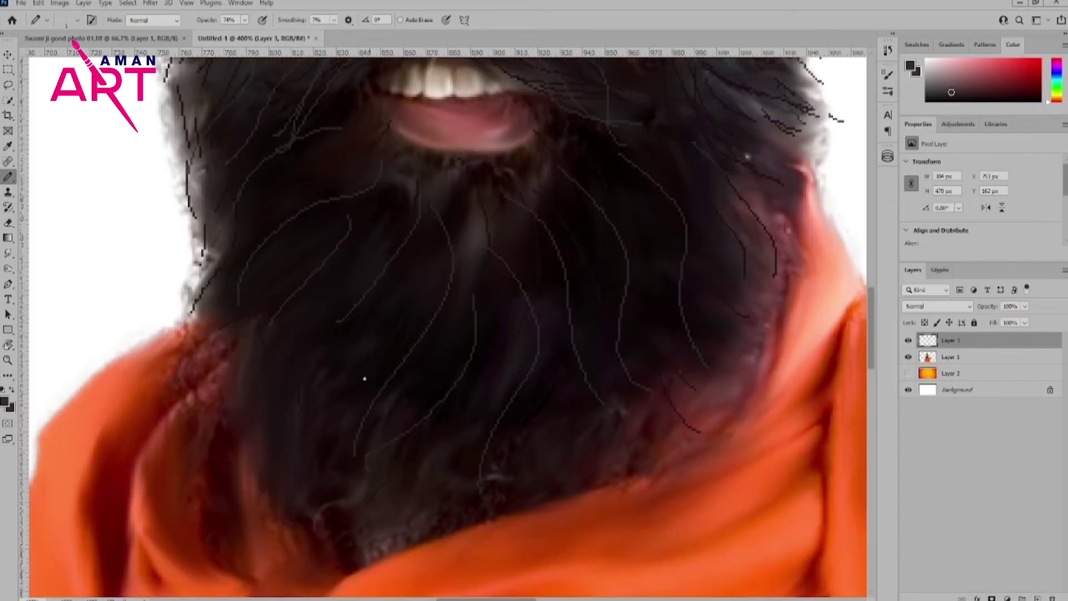
drag(383, 305, 278, 355)
drag(234, 427, 233, 504)
drag(397, 400, 395, 439)
scroll(472, 356, down, 3)
drag(481, 298, 389, 389)
drag(540, 278, 551, 362)
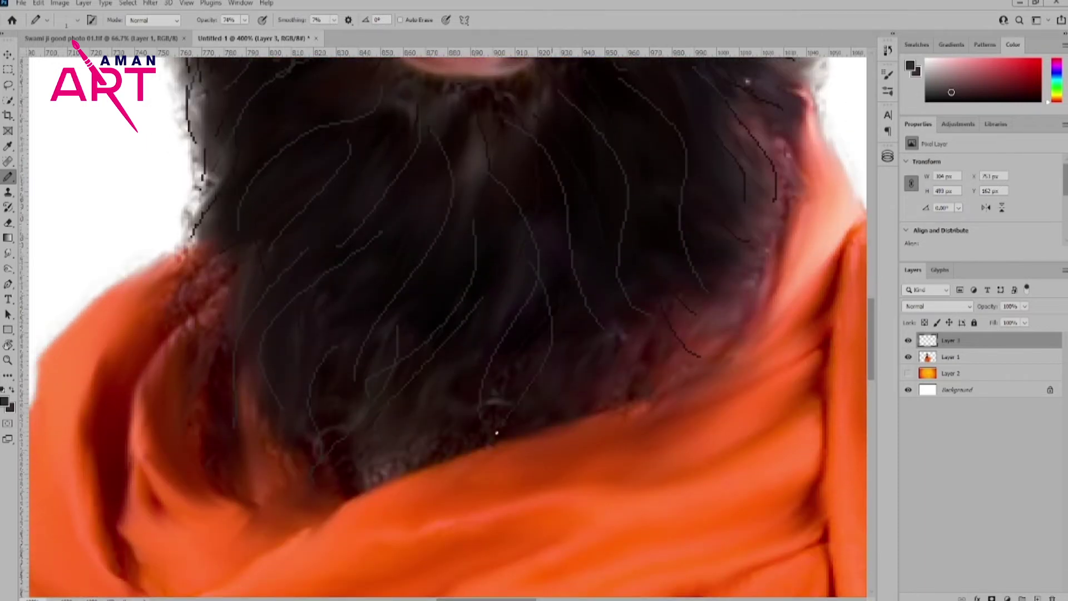
drag(476, 317, 412, 409)
drag(584, 231, 621, 323)
drag(573, 273, 565, 384)
drag(682, 222, 709, 376)
Add a dark strand on the beard's right side
scroll(760, 212, up, 1)
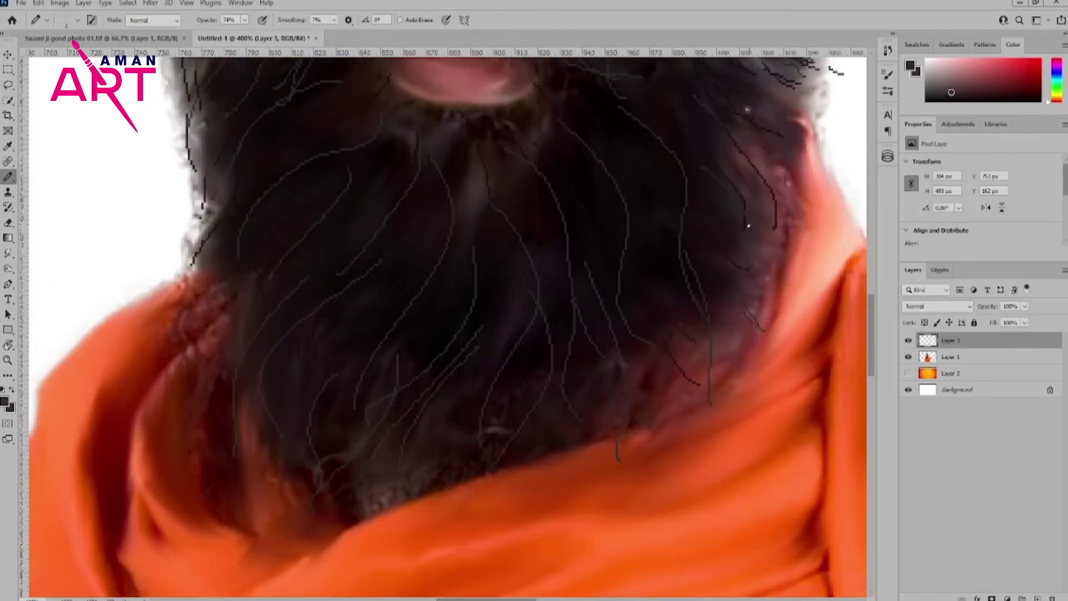
scroll(723, 195, up, 5)
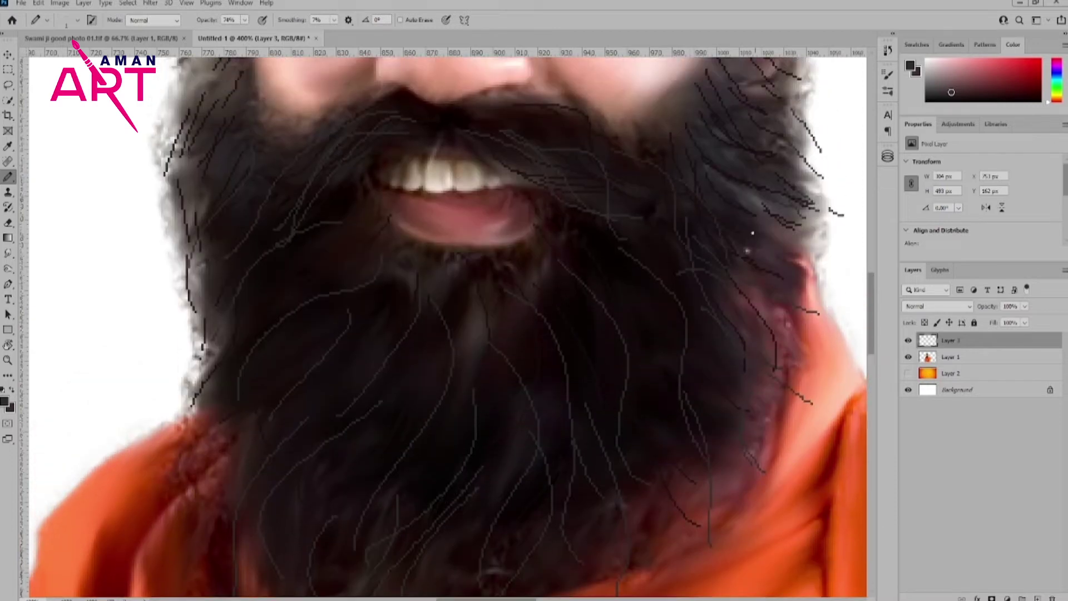
scroll(679, 189, up, 2)
scroll(695, 222, up, 2)
scroll(713, 251, up, 1)
drag(714, 176, 760, 213)
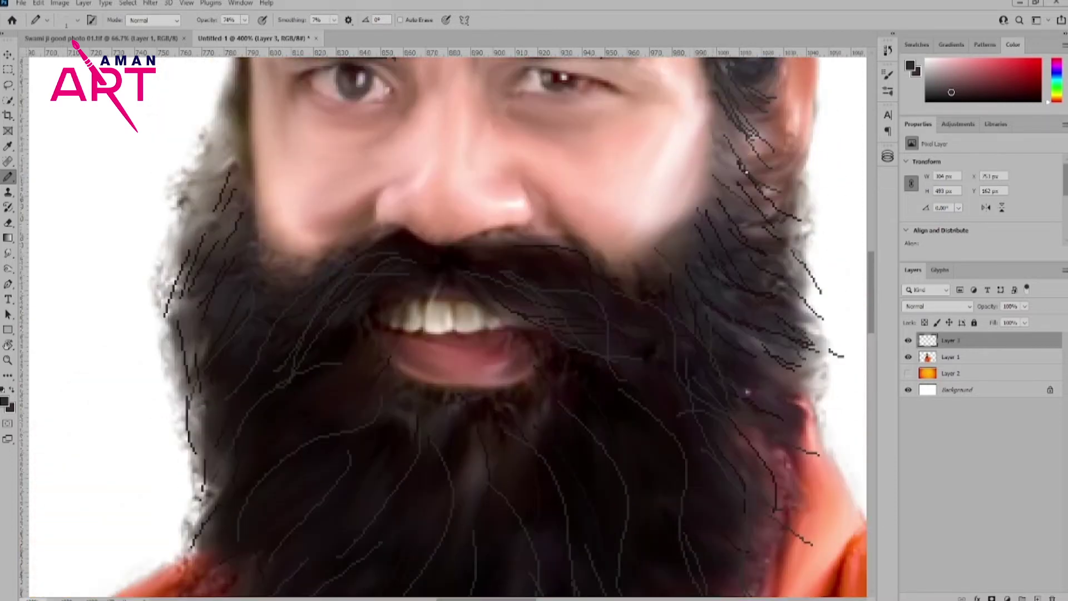
Add short hair strokes along the left beard edge
scroll(237, 445, up, 2)
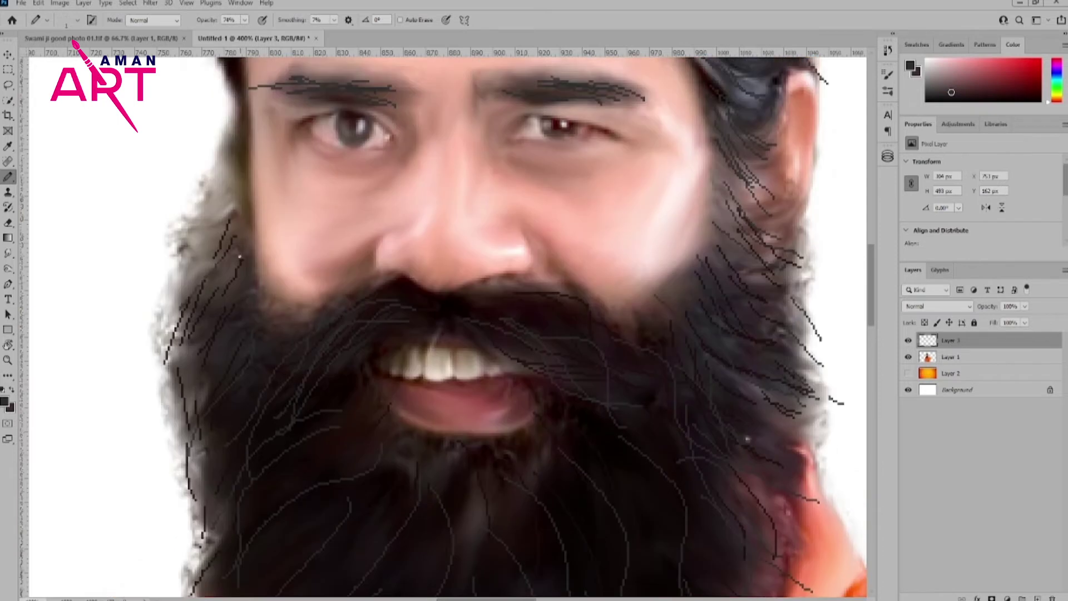
drag(242, 214, 190, 261)
drag(207, 215, 252, 201)
scroll(242, 214, up, 2)
drag(225, 162, 212, 177)
drag(234, 142, 207, 151)
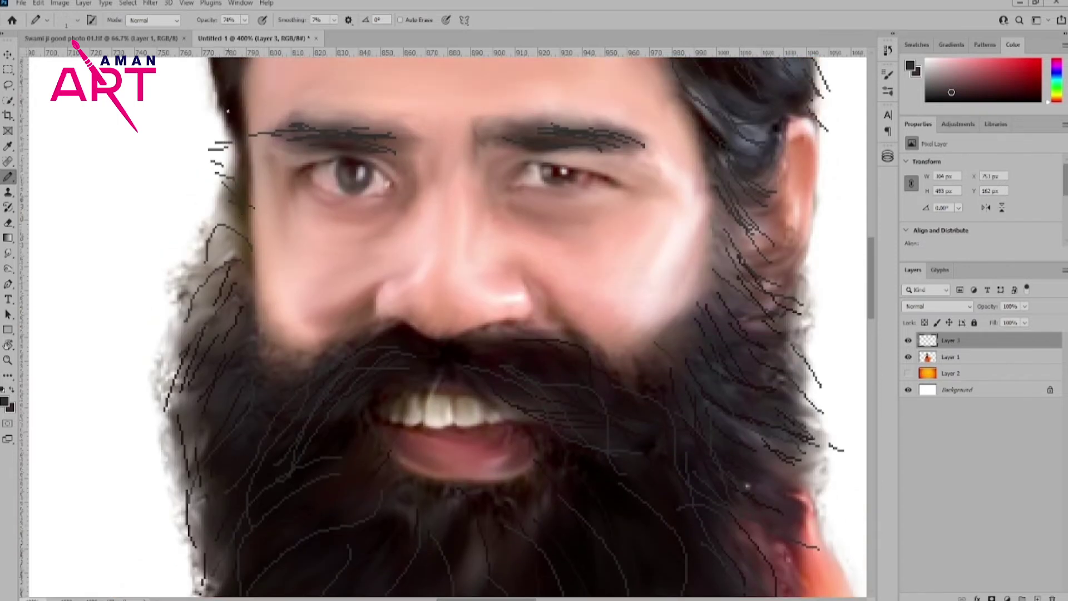
scroll(217, 167, up, 2)
drag(239, 200, 219, 217)
scroll(222, 217, up, 2)
scroll(217, 167, up, 1)
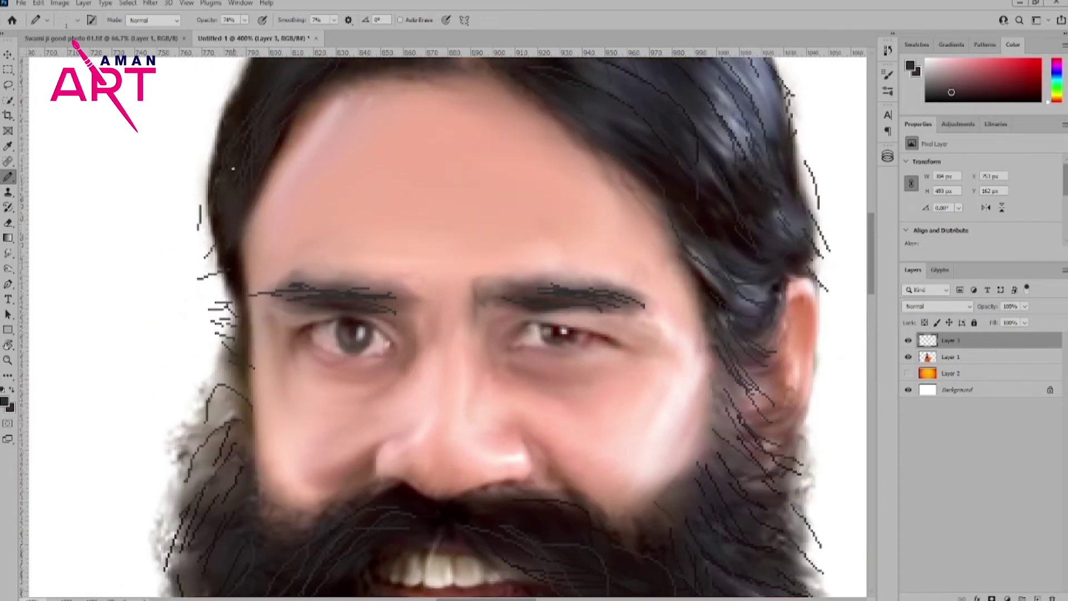
scroll(211, 145, up, 1)
scroll(233, 184, up, 1)
scroll(281, 181, up, 1)
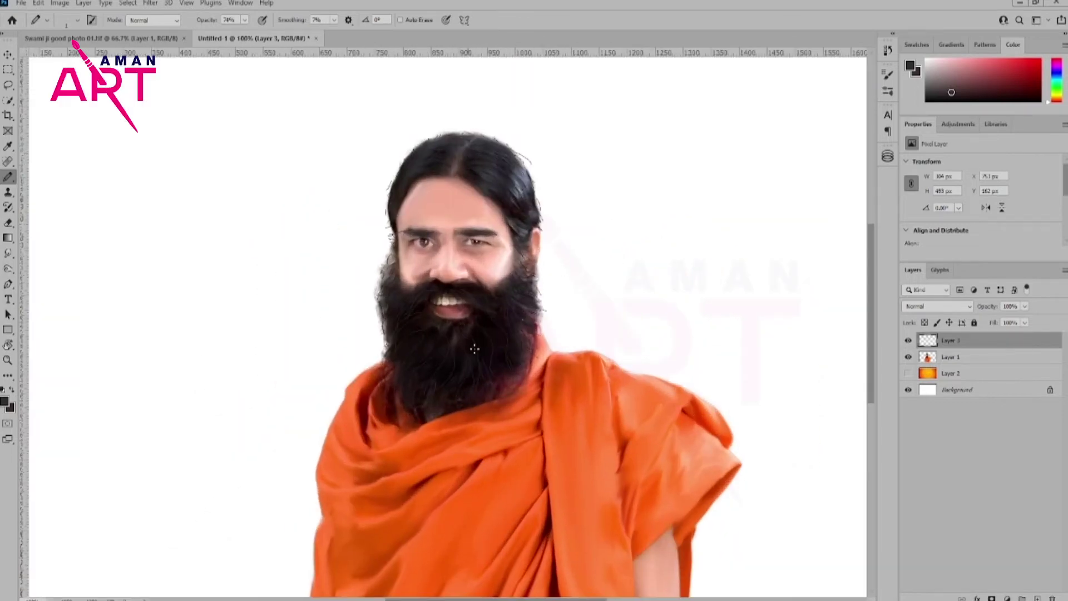
Select the Smudge tool with an enlarged brush and move to the right eyebrow
key(v)
scroll(365, 362, up, 3)
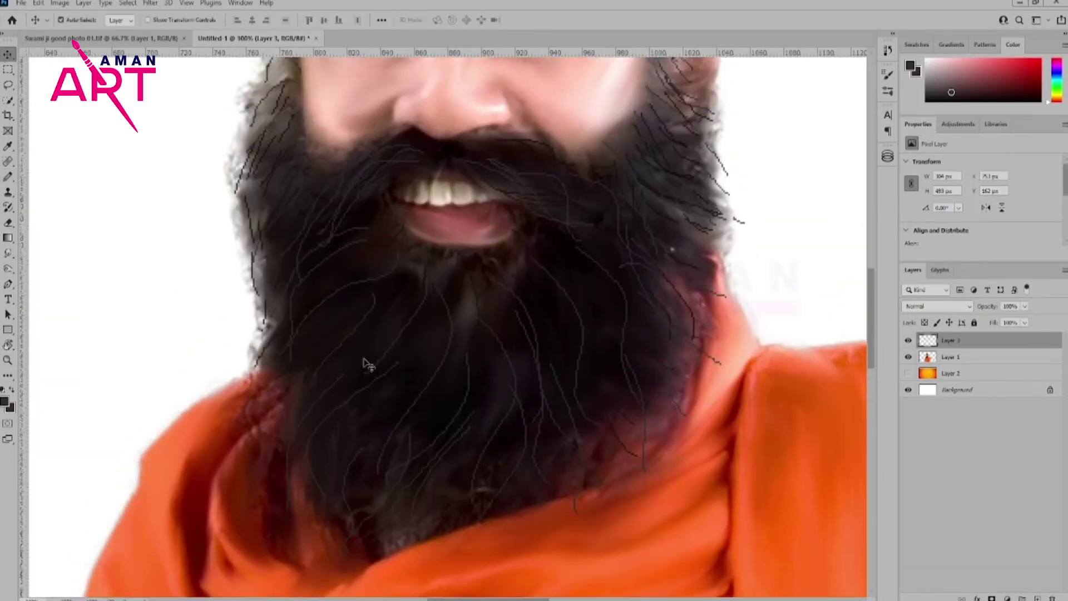
scroll(305, 334, up, 2)
click(8, 253)
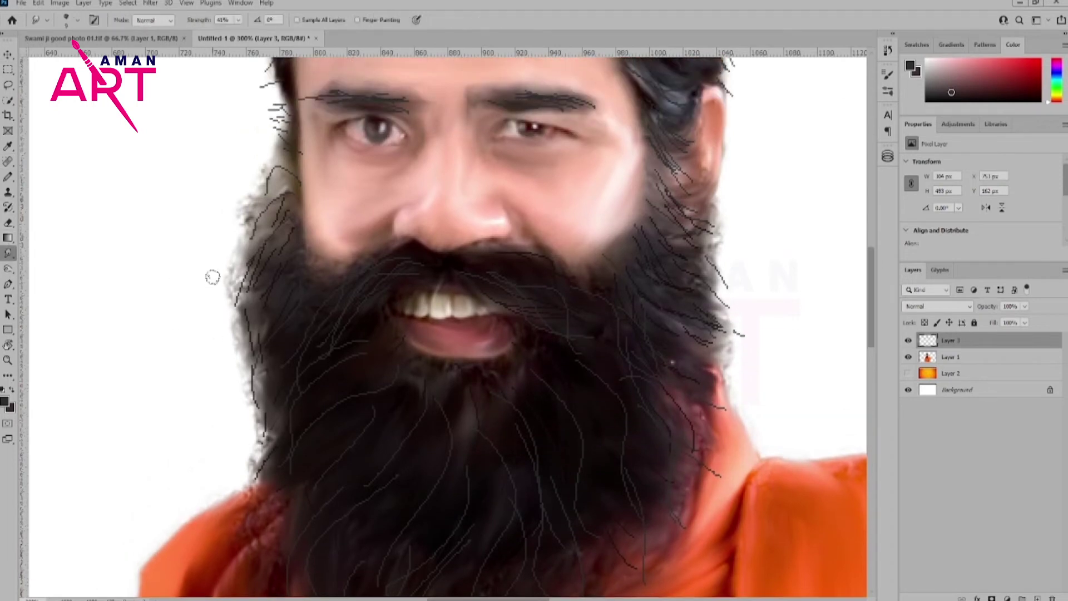
key(bracketright)
key(bracketright)
key(bracketright)
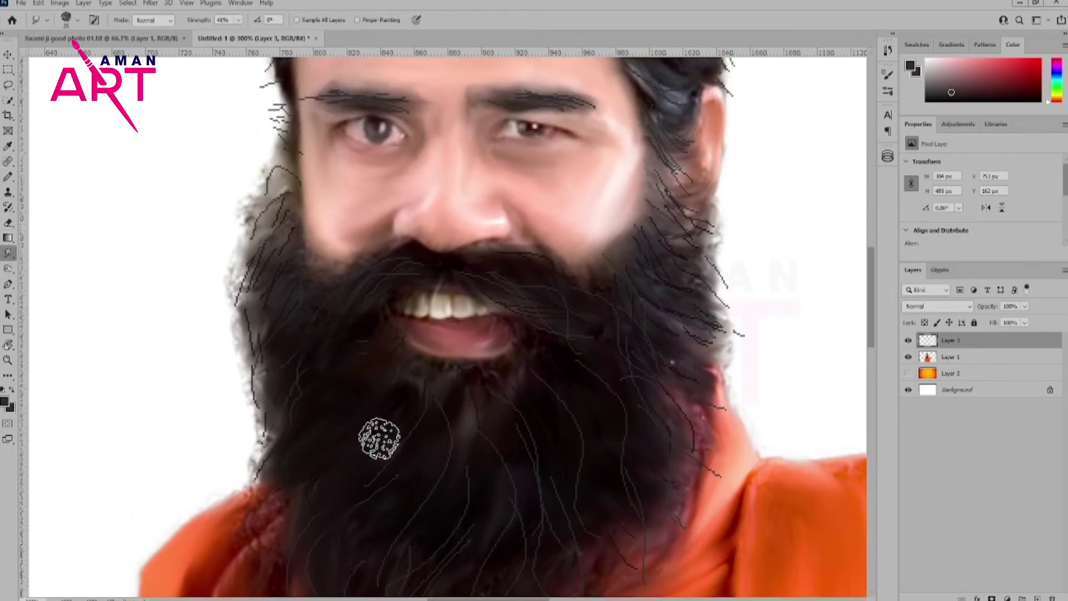
scroll(527, 424, down, 2)
scroll(651, 238, up, 2)
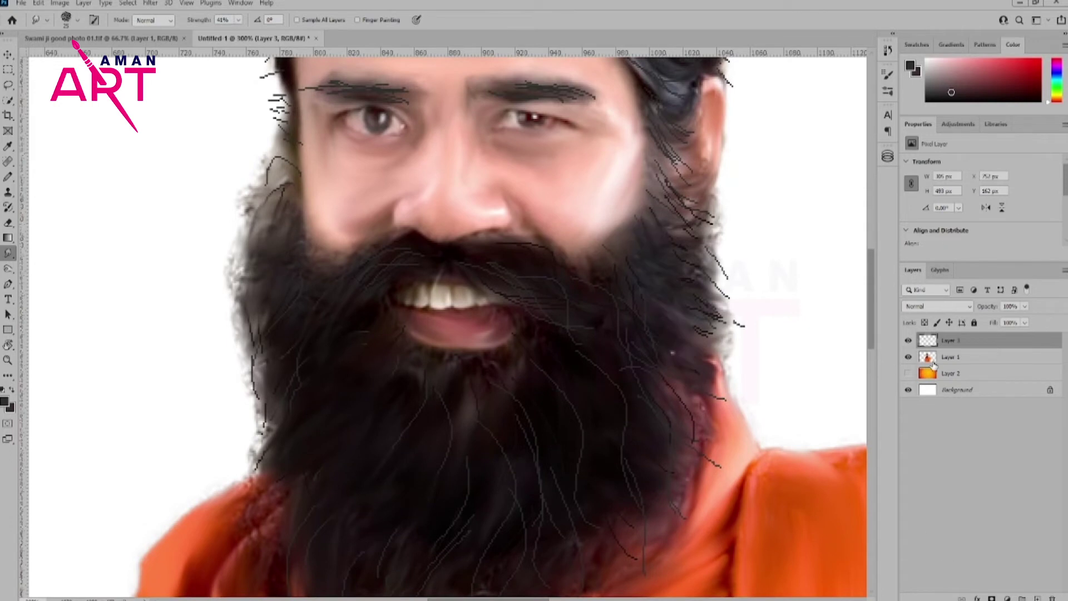
scroll(624, 206, up, 2)
scroll(624, 206, right, 3)
scroll(549, 377, up, 3)
scroll(556, 291, up, 1)
scroll(557, 291, up, 1)
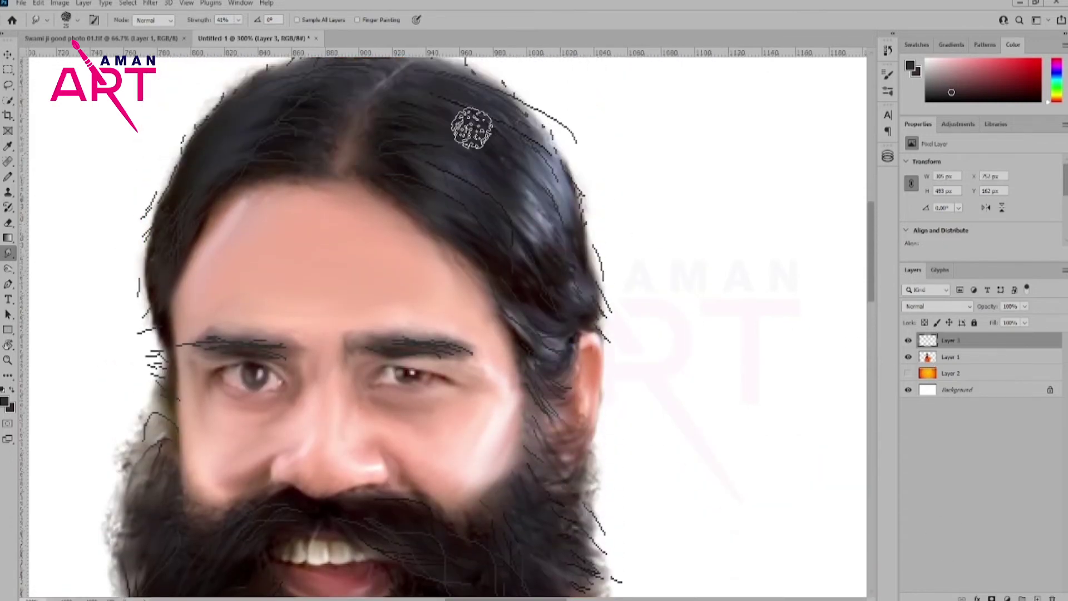
scroll(291, 217, down, 1)
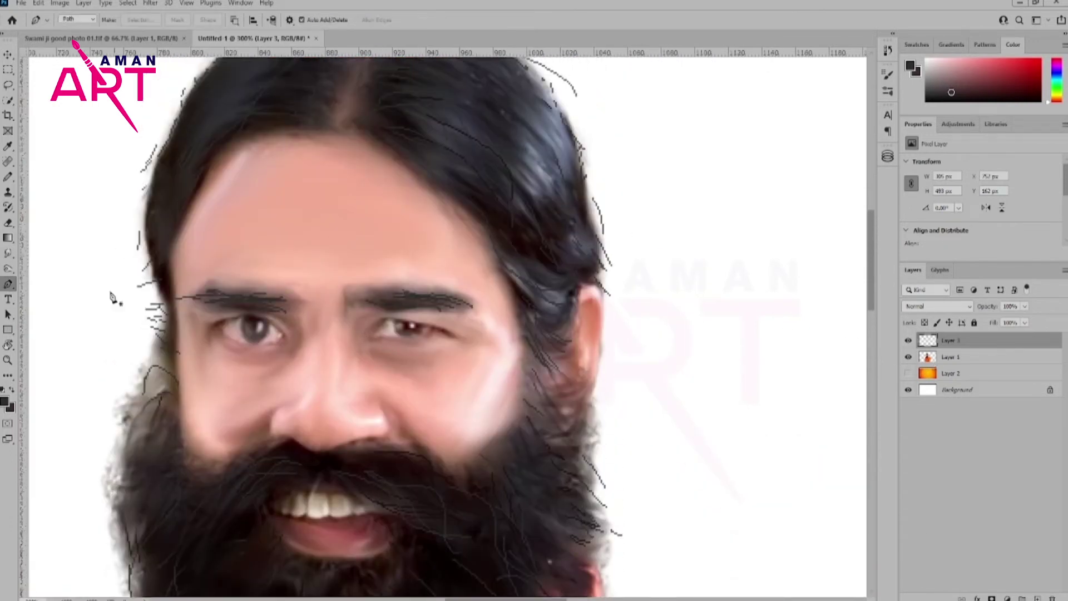
Darken the right eyebrow with a 10 px Burn brush, then smudge its edge
click(8, 269)
key(bracketleft)
key(bracketleft)
key(bracketleft)
drag(384, 298, 468, 300)
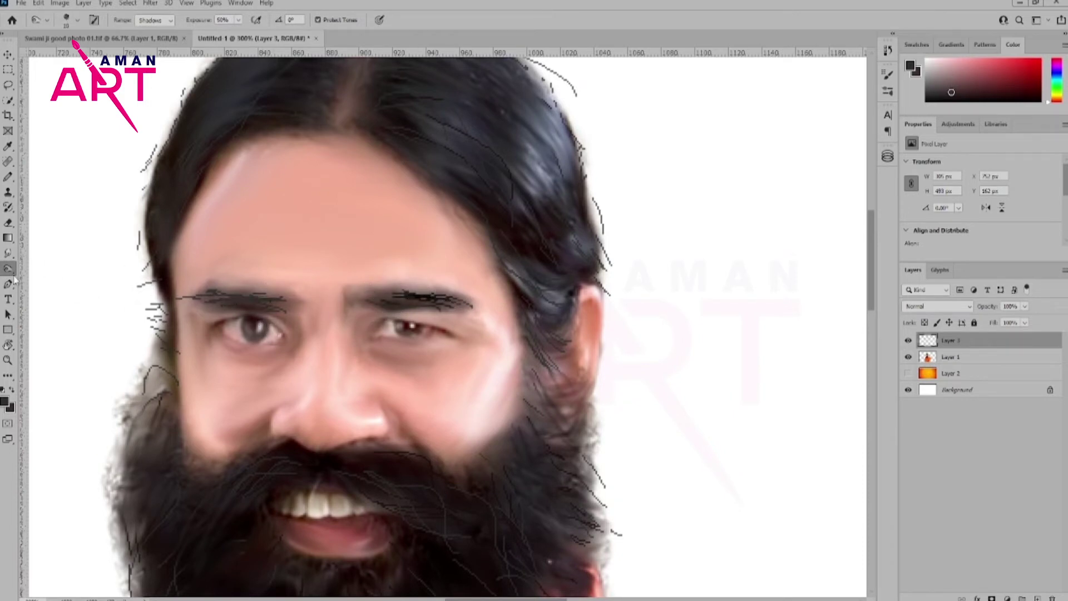
drag(8, 254, 45, 279)
key(bracketleft)
key(bracketleft)
key(bracketleft)
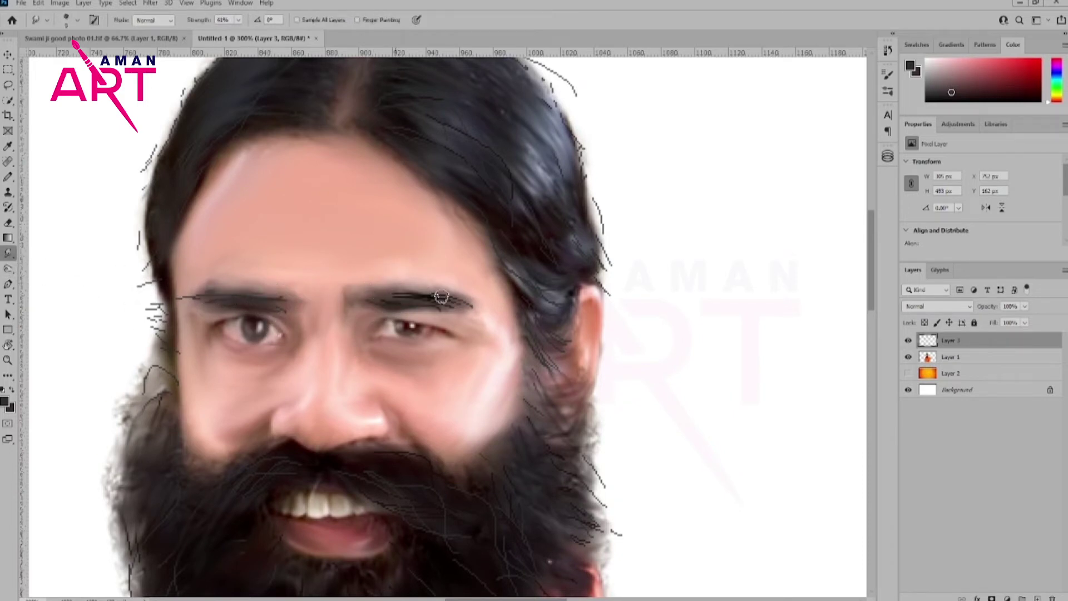
drag(440, 298, 461, 312)
scroll(269, 148, up, 2)
scroll(331, 115, up, 3)
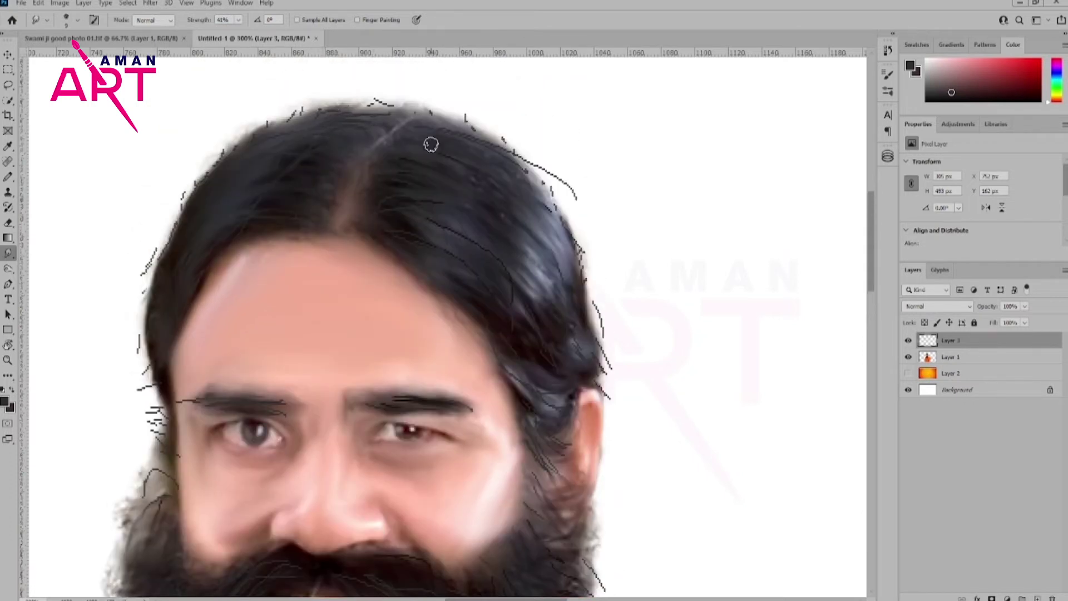
key(ctrl+minus)
key(ctrl+minus)
key(ctrl+minus)
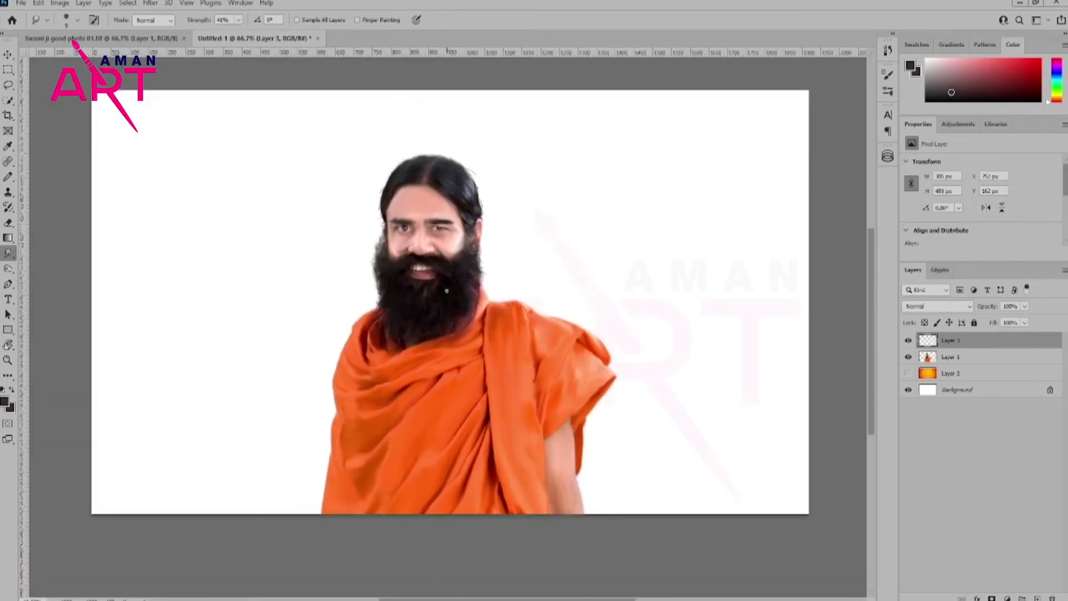
Turn on the orange textured background layer and hide the man's photo layer
key(bracketright)
key(bracketright)
click(9, 54)
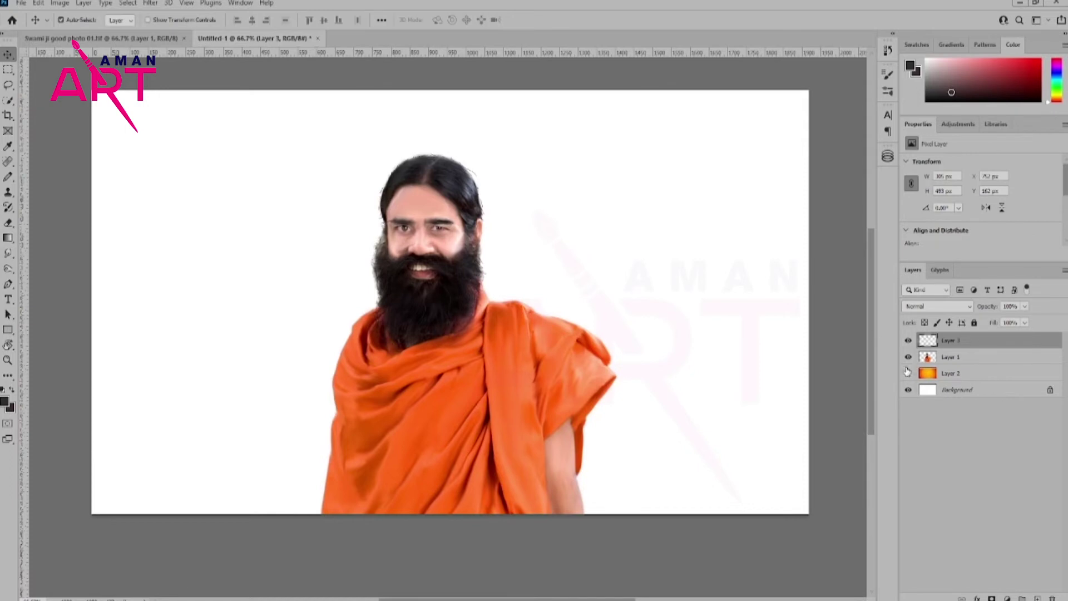
click(908, 373)
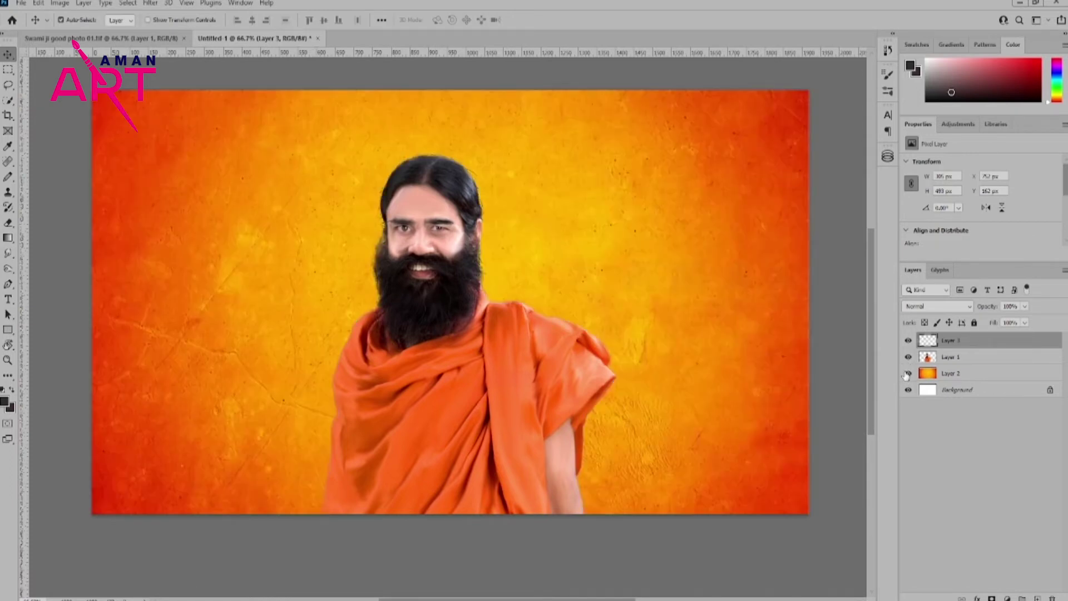
click(908, 357)
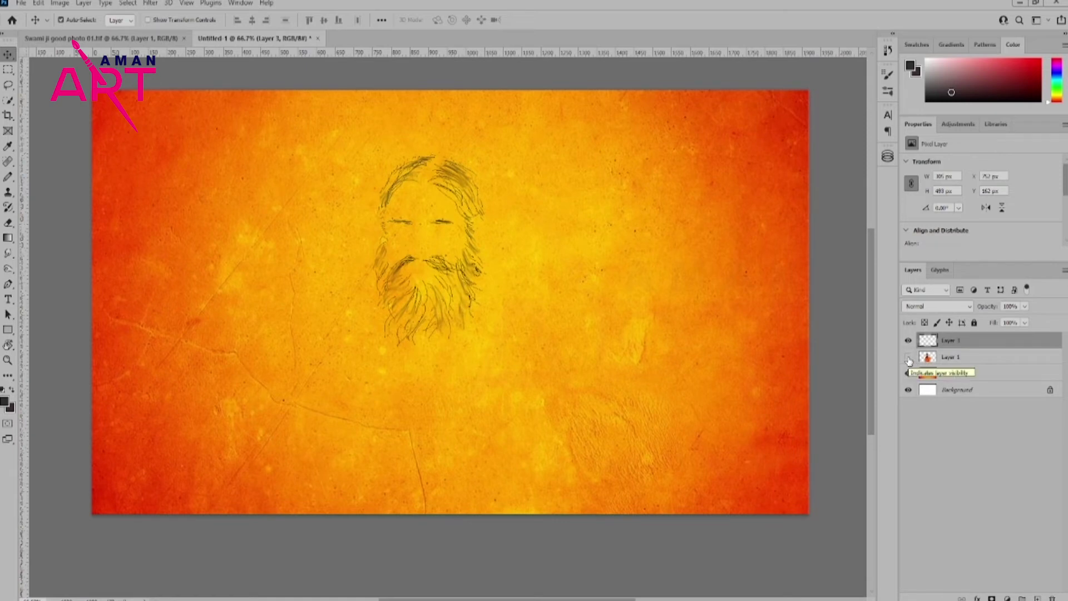
click(908, 373)
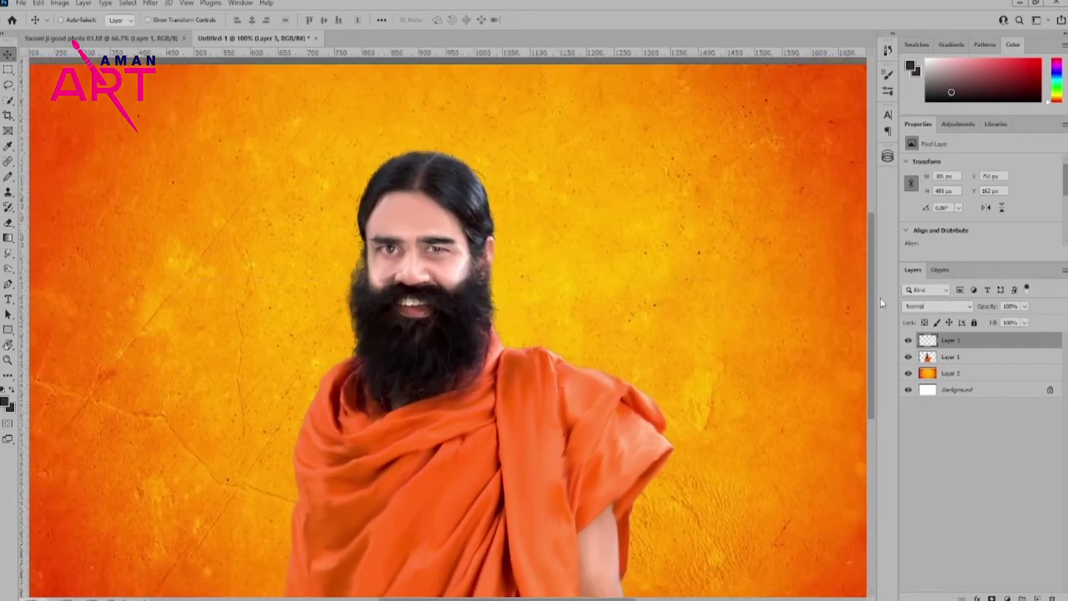
key(ctrl+minus)
click(908, 357)
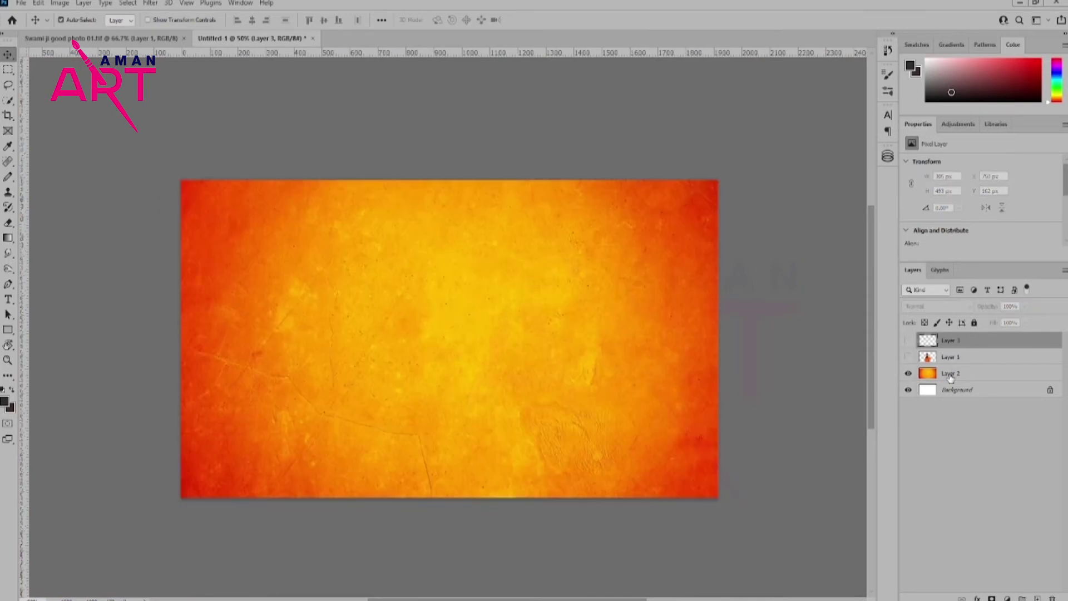
Smudge the orange background into broad swirls, then show the man's photo layer again
drag(363, 256, 362, 303)
click(9, 254)
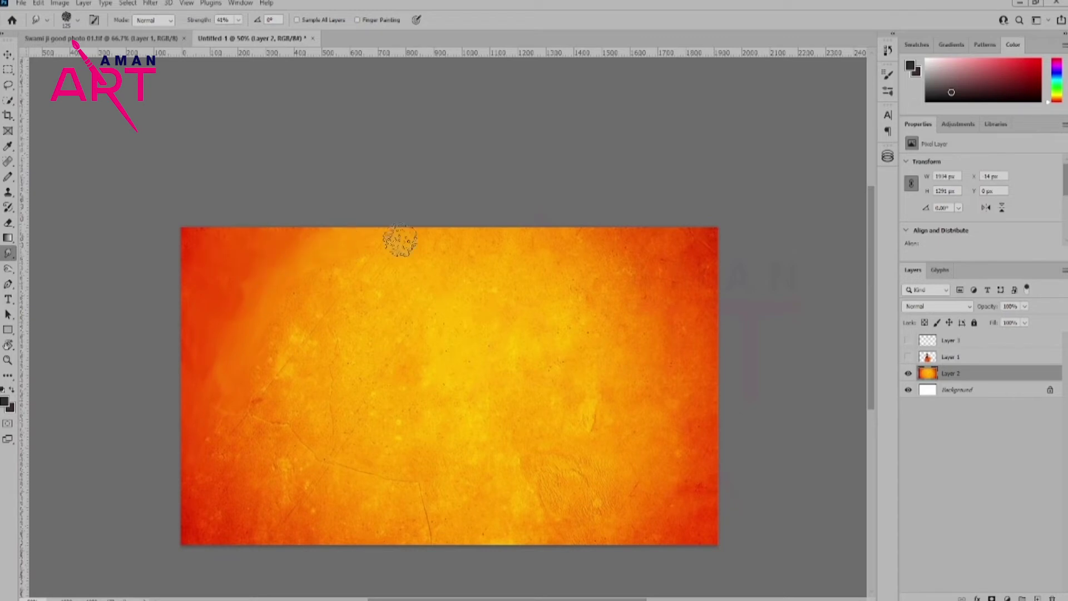
mouse_move(397, 272)
mouse_down()
mouse_move(259, 520)
mouse_move(348, 398)
mouse_move(625, 429)
mouse_move(393, 393)
mouse_move(596, 370)
mouse_move(639, 444)
mouse_move(405, 310)
mouse_move(310, 465)
mouse_move(188, 404)
mouse_up()
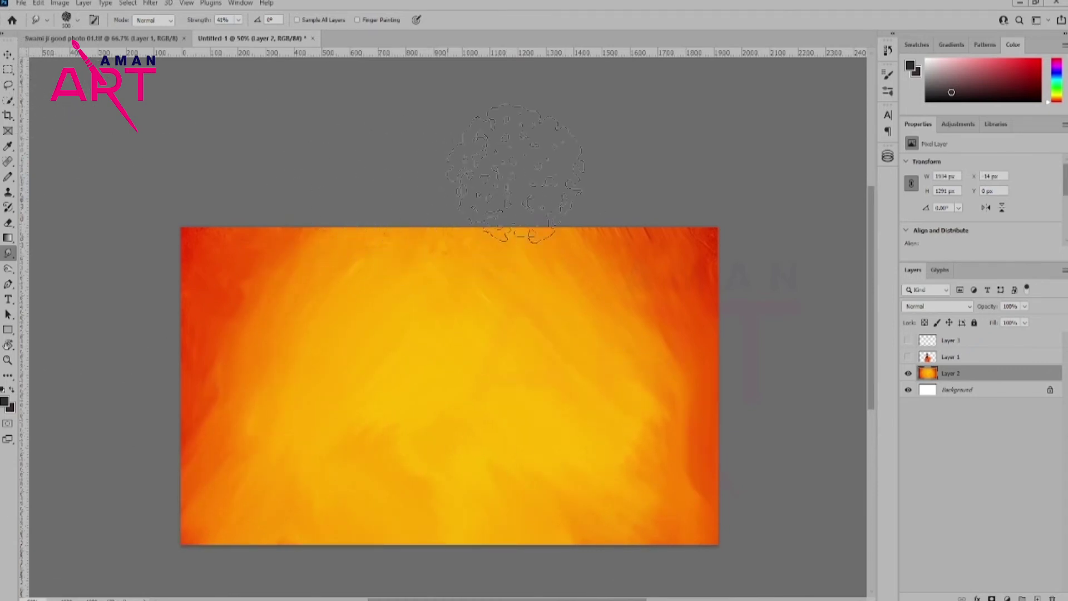
drag(573, 518, 651, 445)
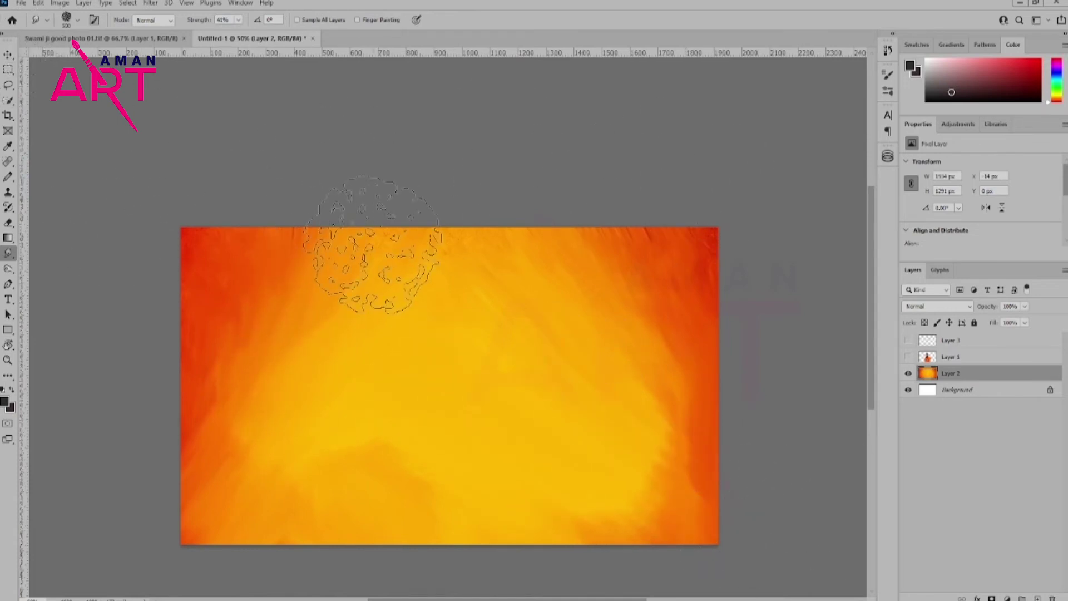
mouse_move(548, 290)
mouse_down()
mouse_move(521, 298)
mouse_move(441, 274)
mouse_move(240, 445)
mouse_up()
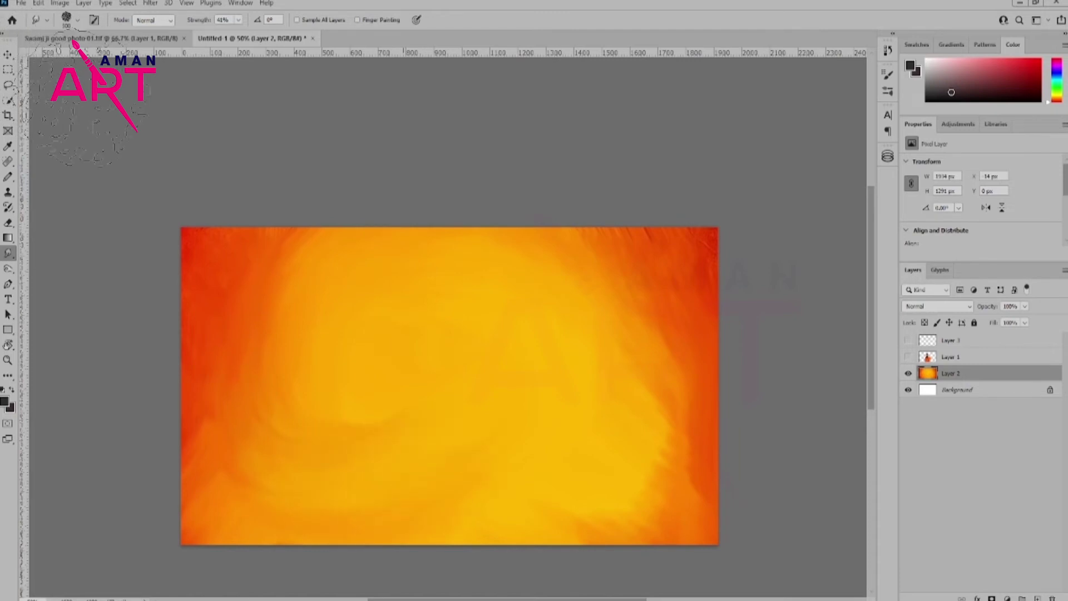
mouse_move(289, 239)
mouse_down()
mouse_move(240, 367)
mouse_move(261, 478)
mouse_move(629, 243)
mouse_up()
click(9, 54)
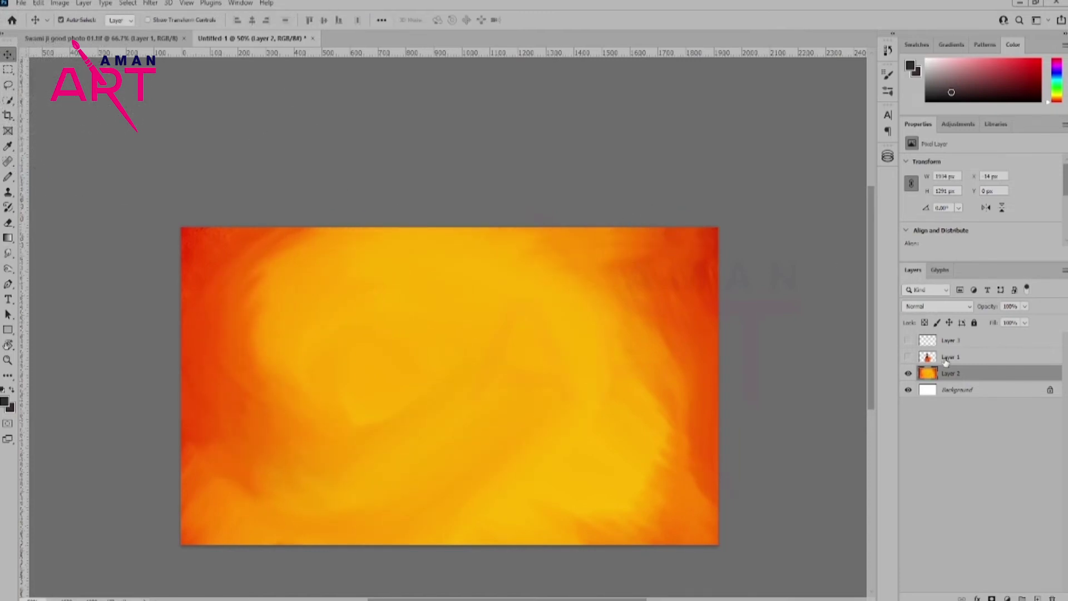
click(908, 357)
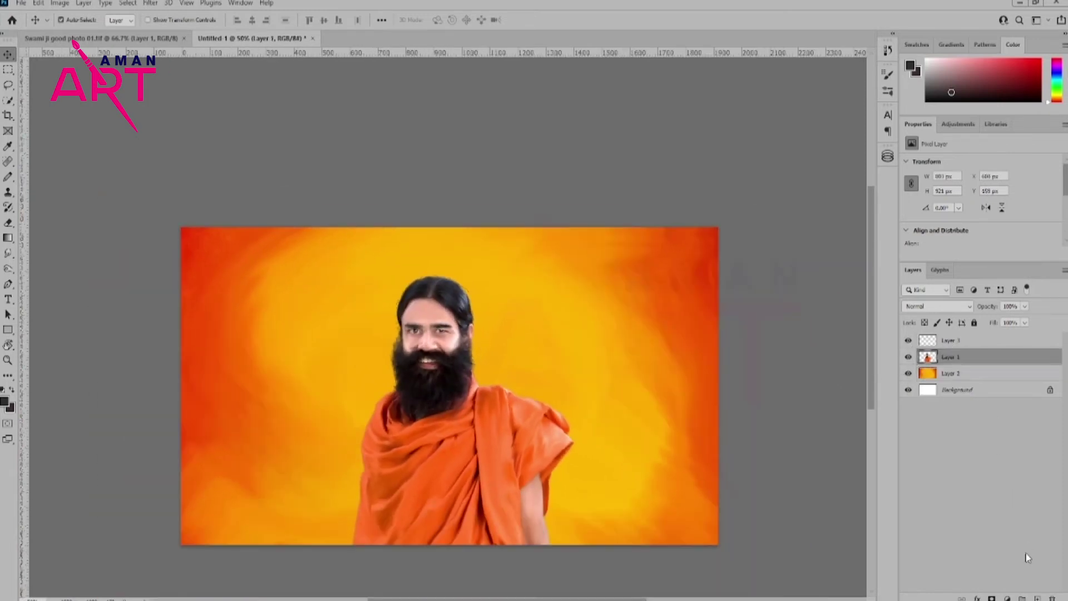
Add a new empty layer and choose a different brush tip in Brush Settings
key(ctrl+shift+alt+n)
key(b)
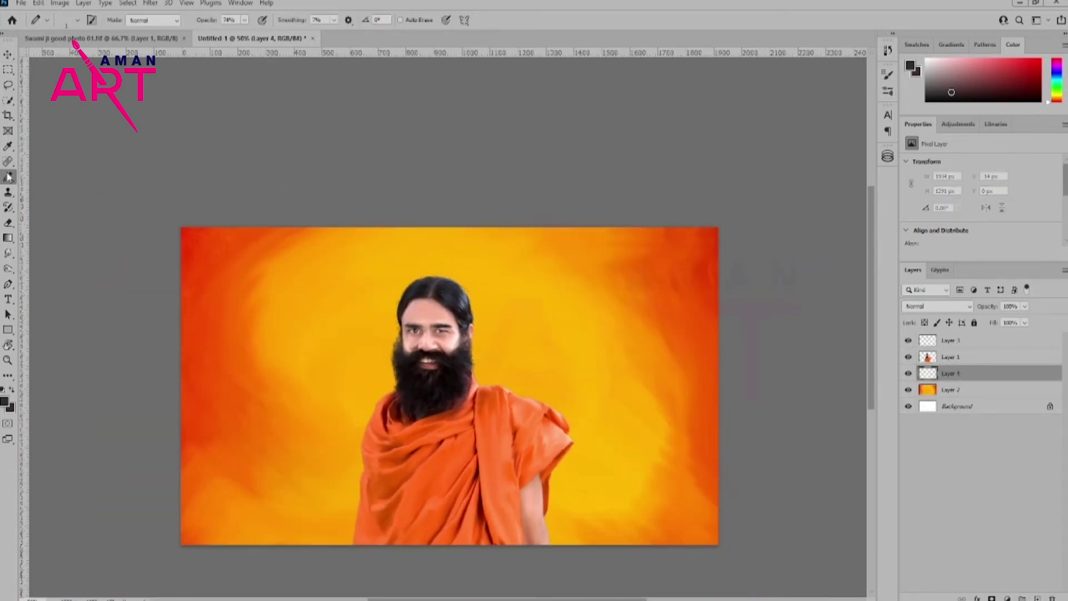
click(888, 74)
click(762, 120)
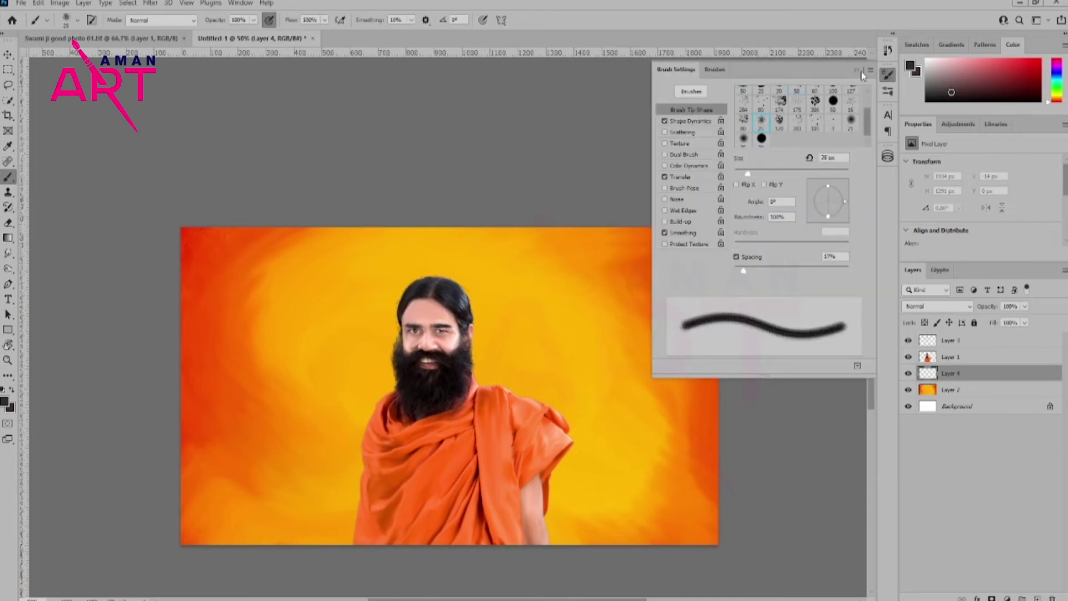
click(887, 74)
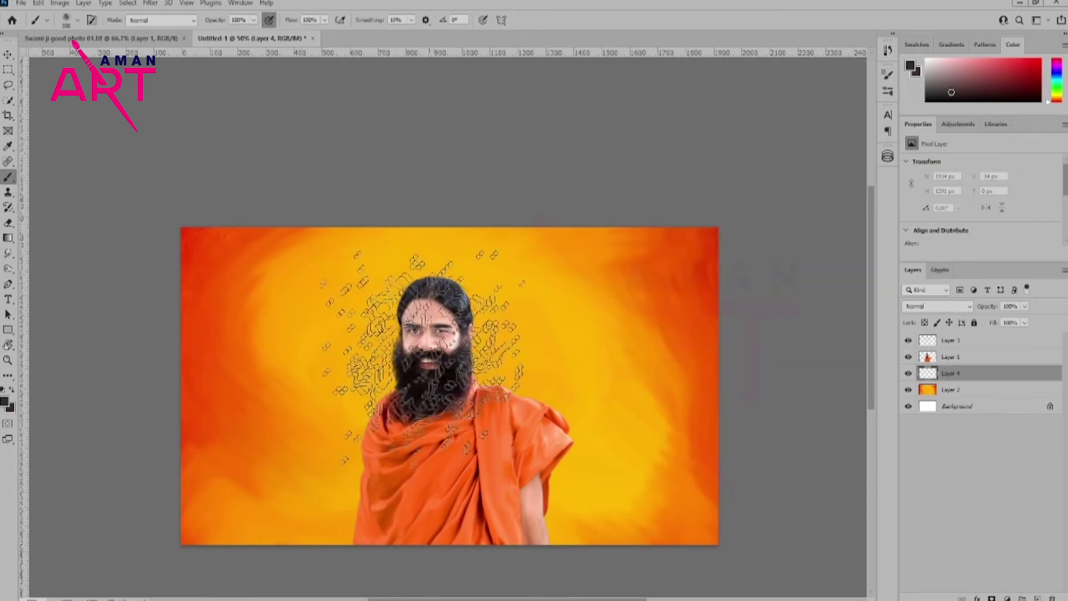
Sample an orange from the canvas as foreground and try dabs around the head, then undo them
click(6, 401)
click(243, 250)
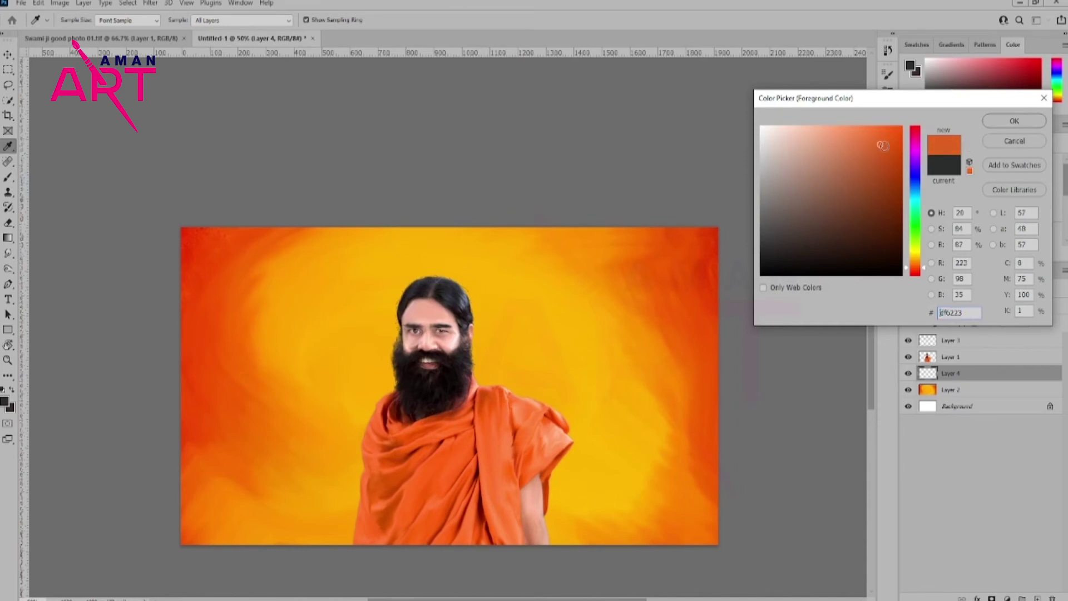
key(Return)
key(b)
drag(422, 301, 470, 342)
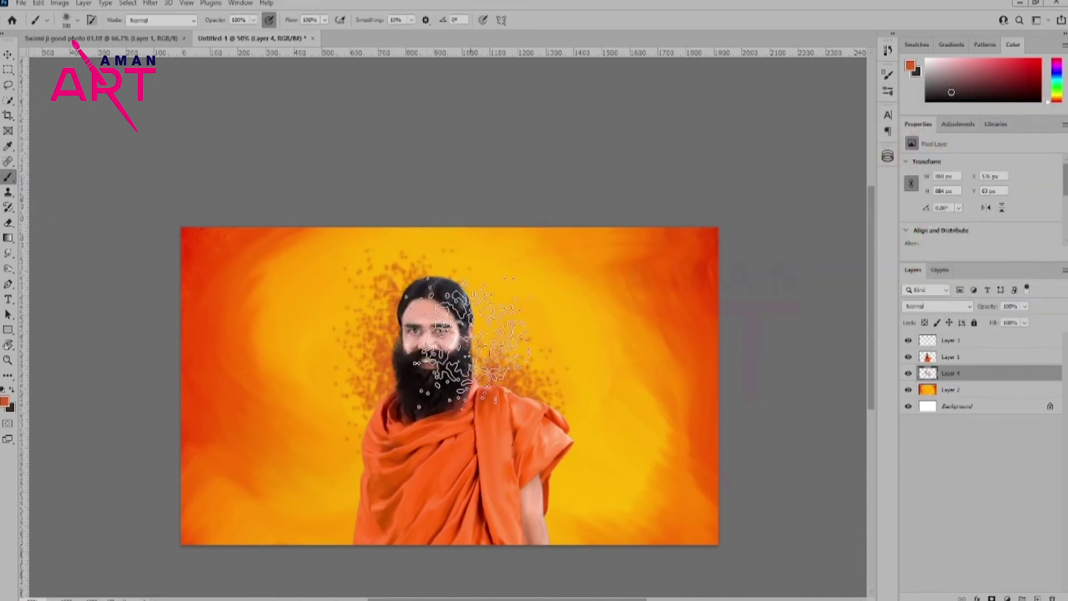
key(ctrl+z)
Switch to a rough brush tip at 400 px and paint large dark-orange strokes around the head
click(888, 74)
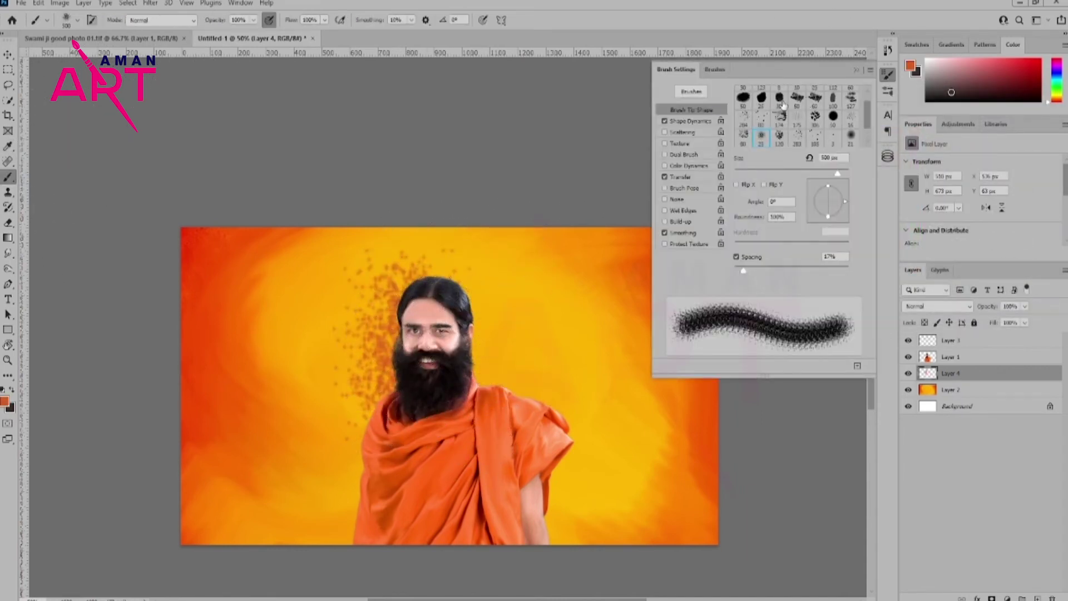
scroll(783, 104, up, 1)
click(851, 92)
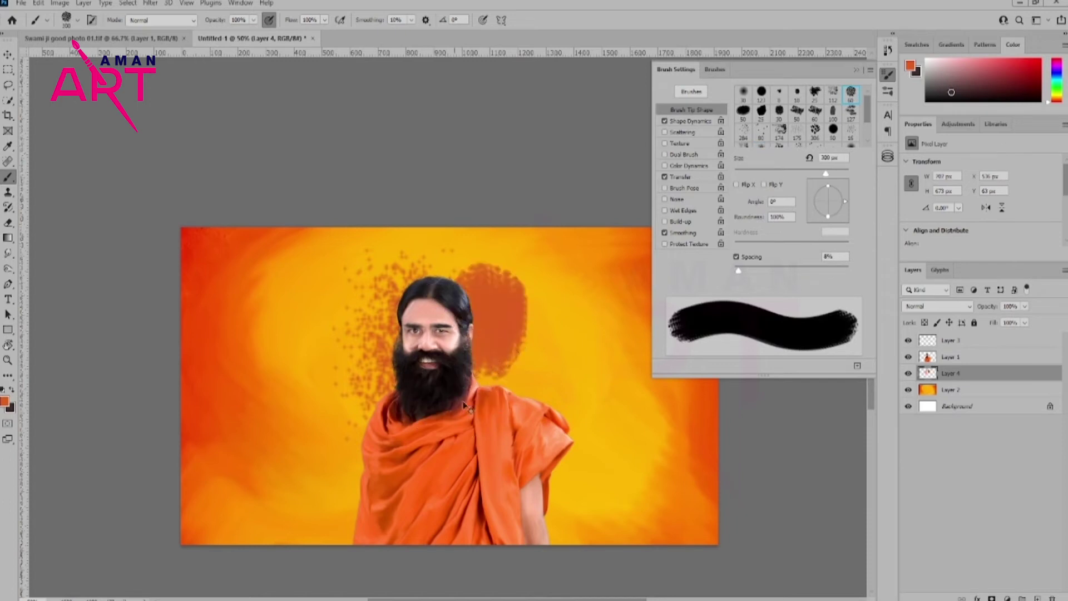
click(815, 94)
key(])
key(])
key(])
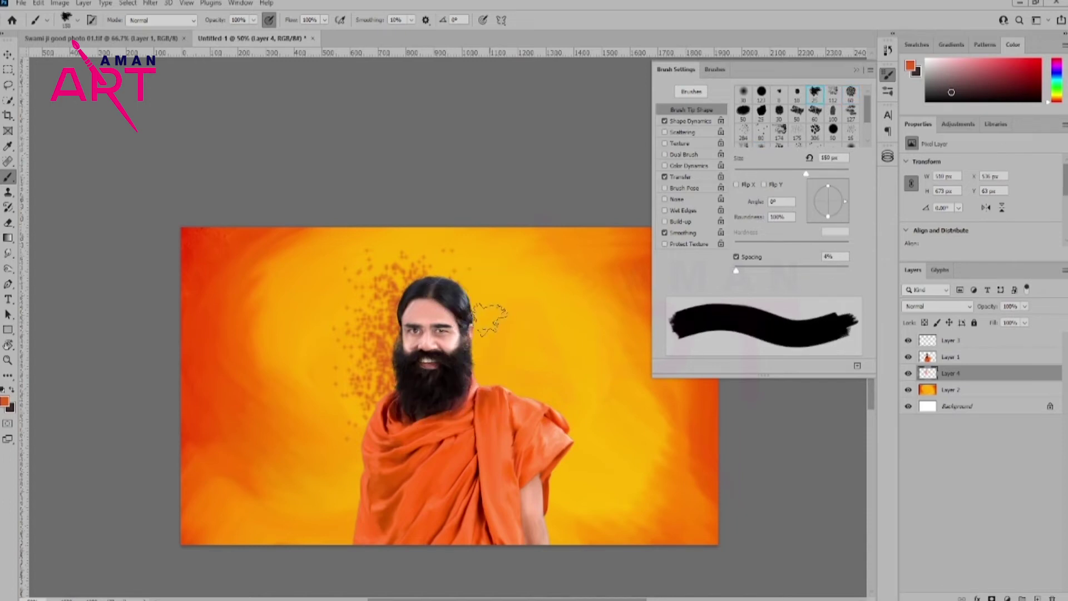
drag(493, 306, 406, 456)
click(334, 436)
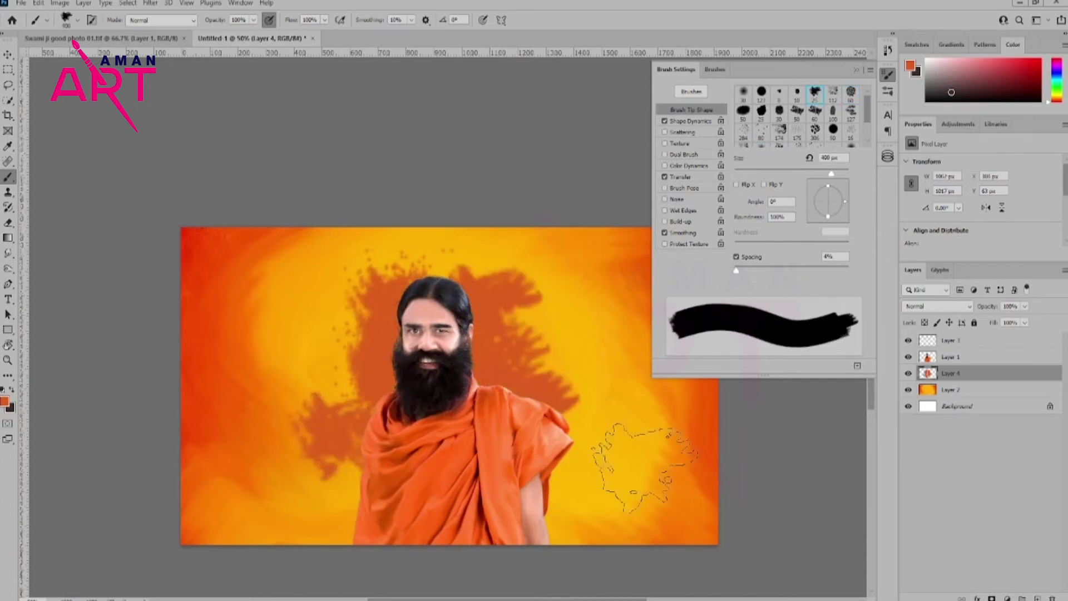
On a new layer, stamp 600 px orange scatter splashes around the head and right shoulder
click(5, 402)
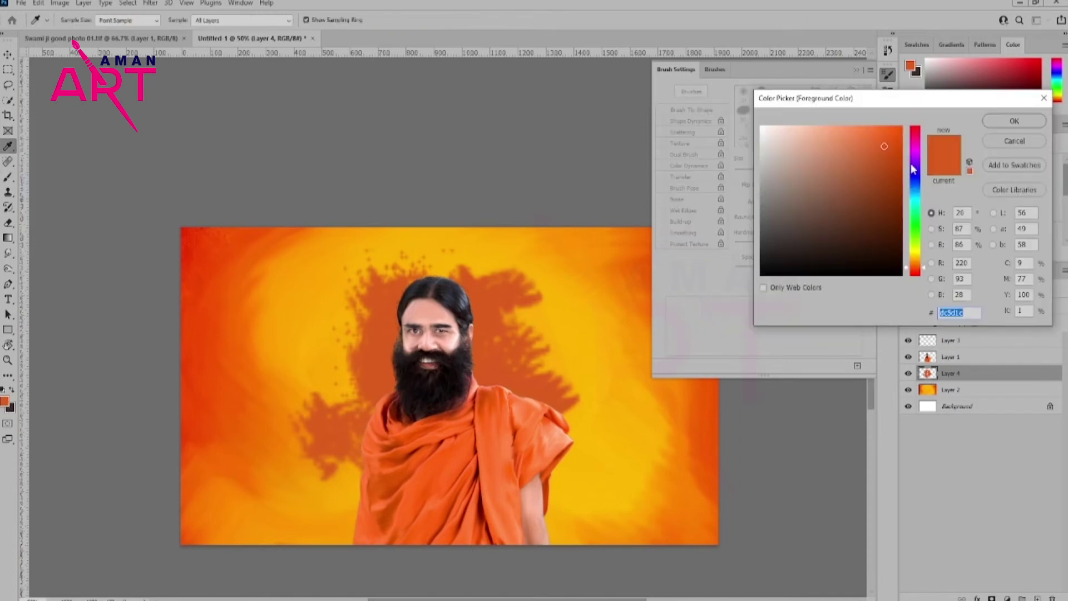
click(1042, 103)
scroll(840, 118, down, 2)
click(780, 120)
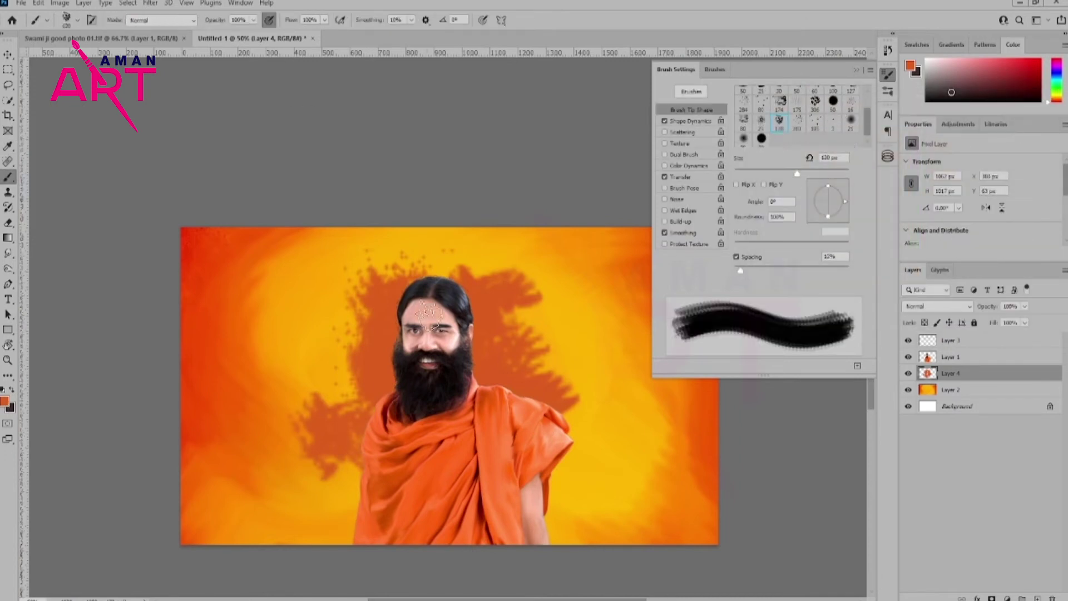
click(1038, 599)
key(bracketright)
key(bracketright)
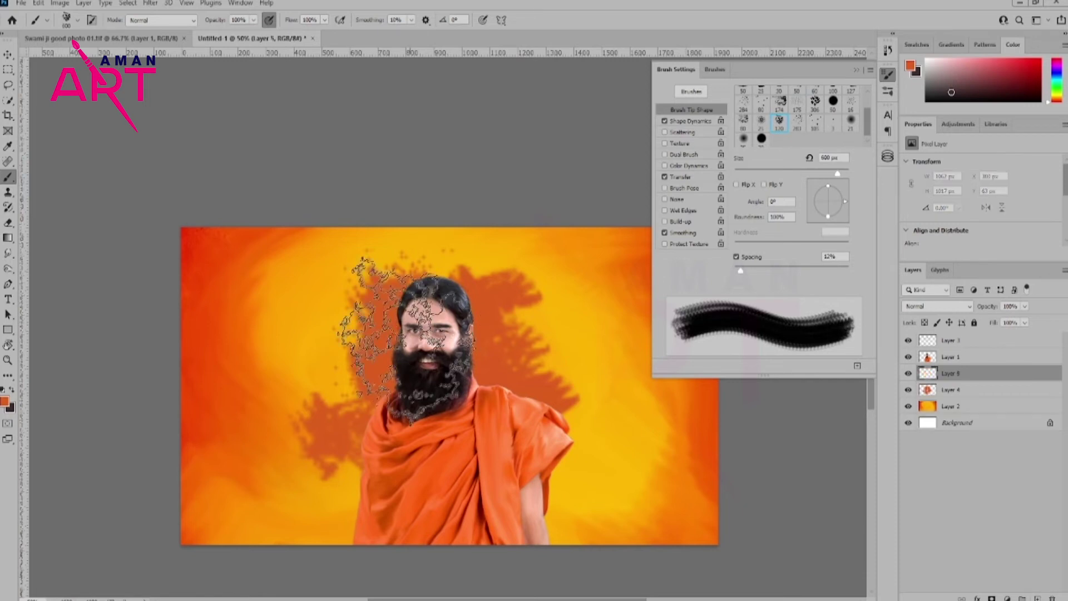
click(440, 345)
click(554, 387)
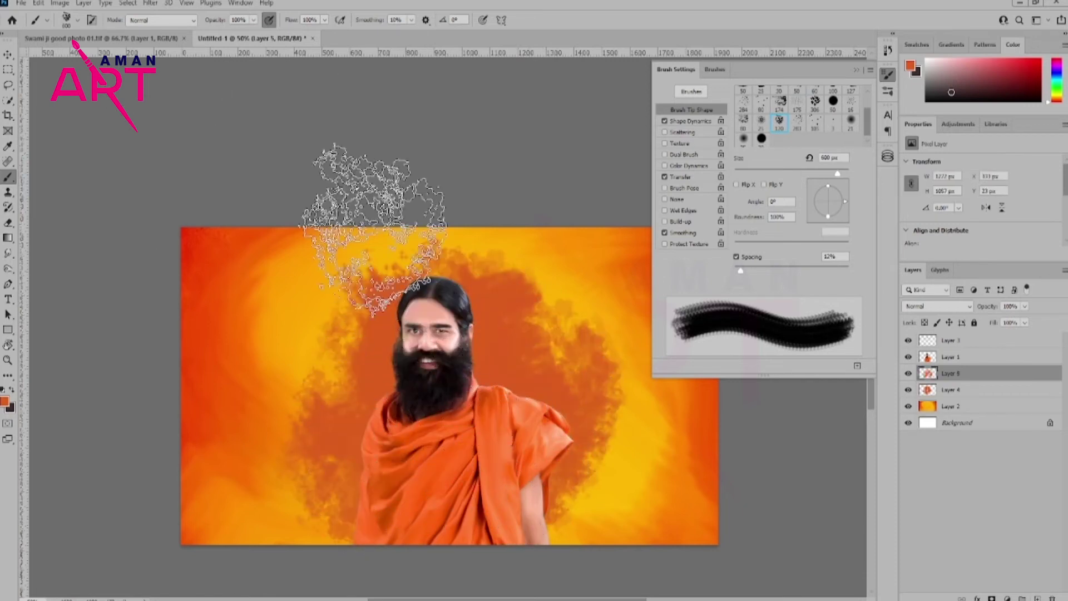
key(ctrl+shift+alt+n)
Set the colour to green and stamp green splashes around the head and right shoulder
click(5, 402)
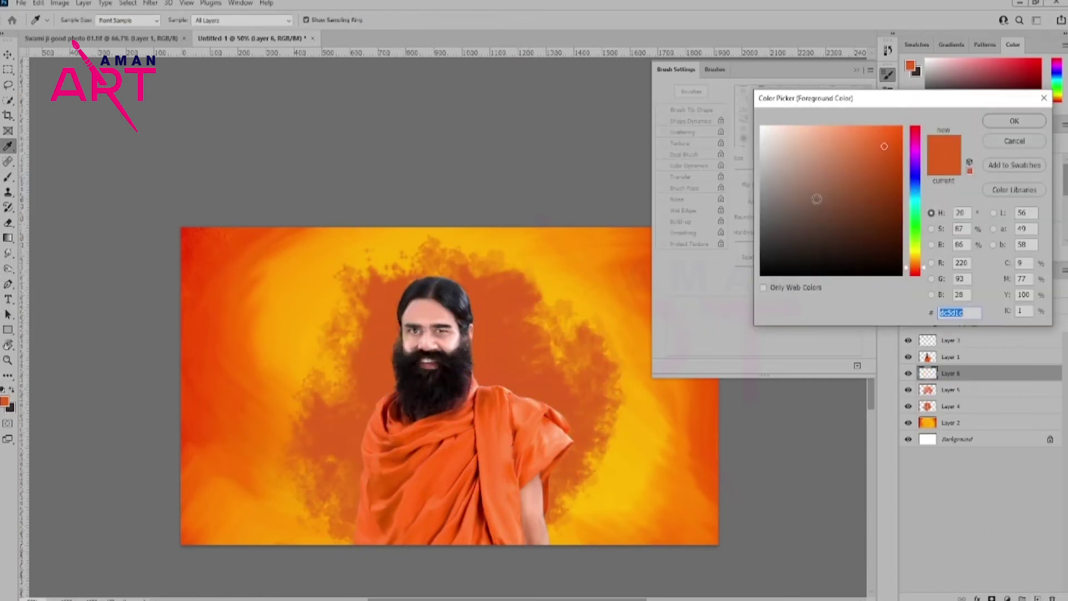
click(914, 228)
click(1014, 121)
click(378, 345)
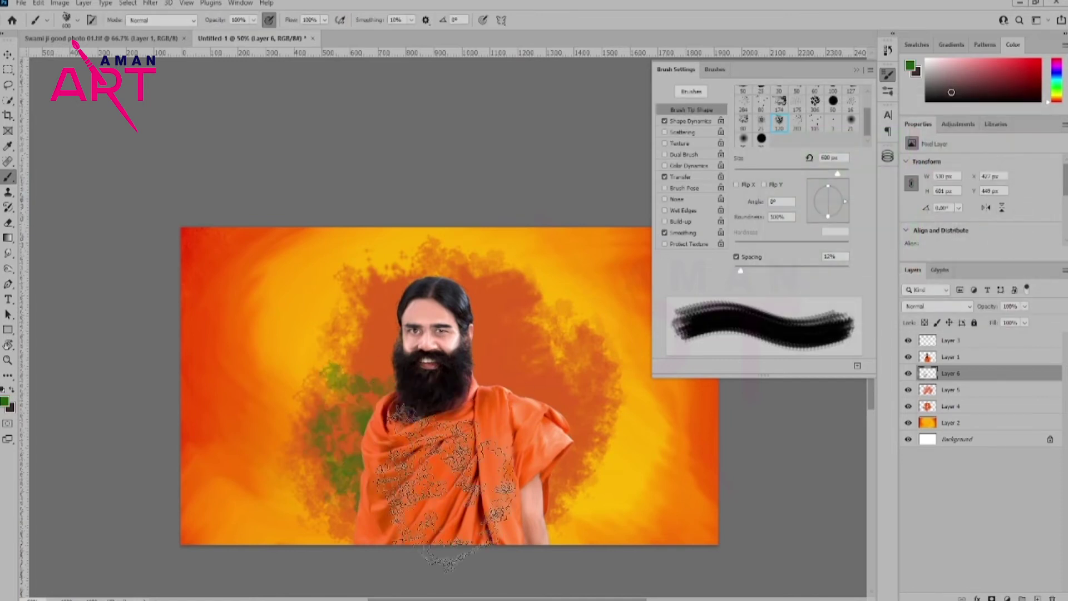
click(417, 276)
click(548, 470)
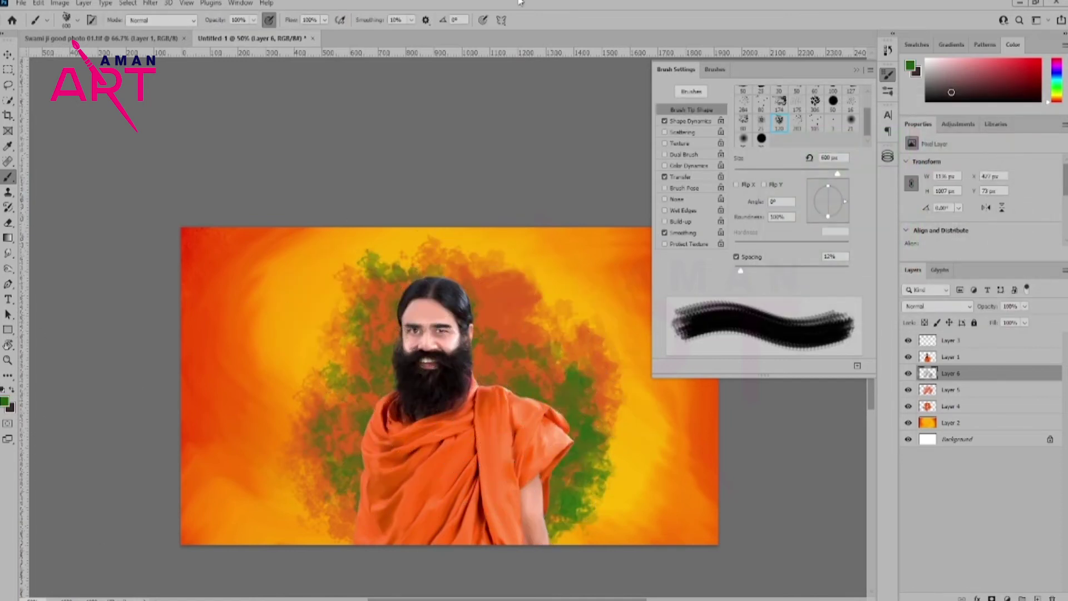
click(539, 401)
On a new layer, stamp dark blue splashes around the head, robe and right shoulder
key(ctrl+shift+alt+n)
click(6, 403)
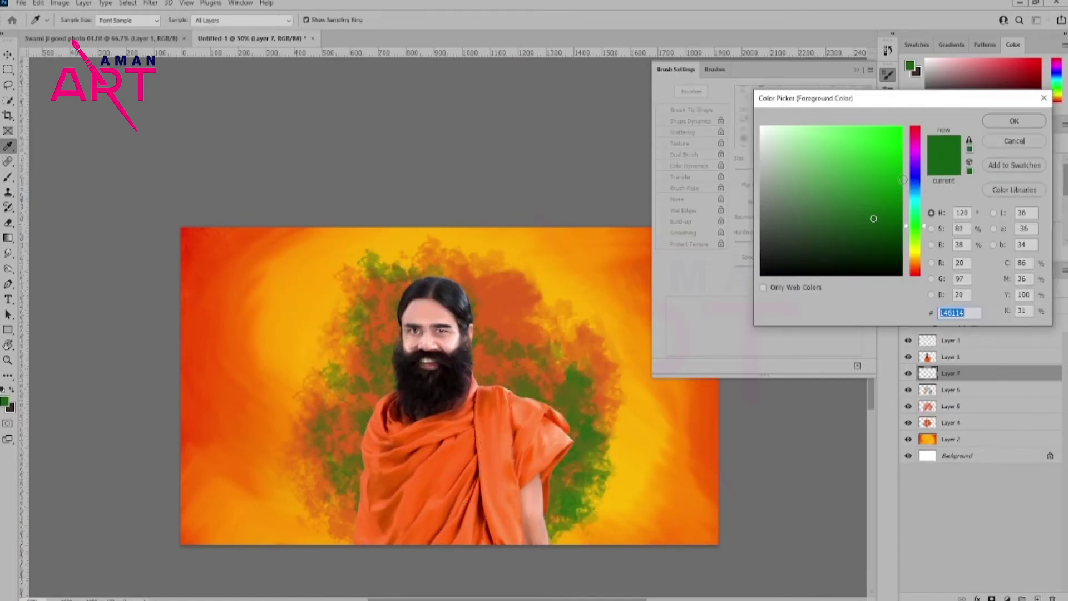
click(916, 178)
click(993, 125)
click(401, 384)
click(501, 362)
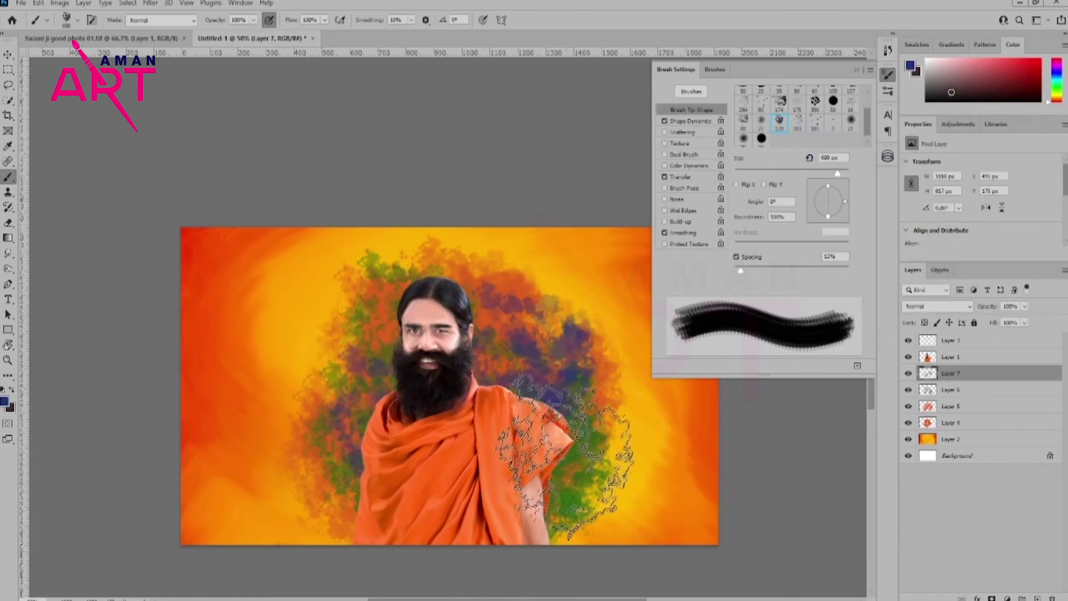
click(422, 345)
click(579, 501)
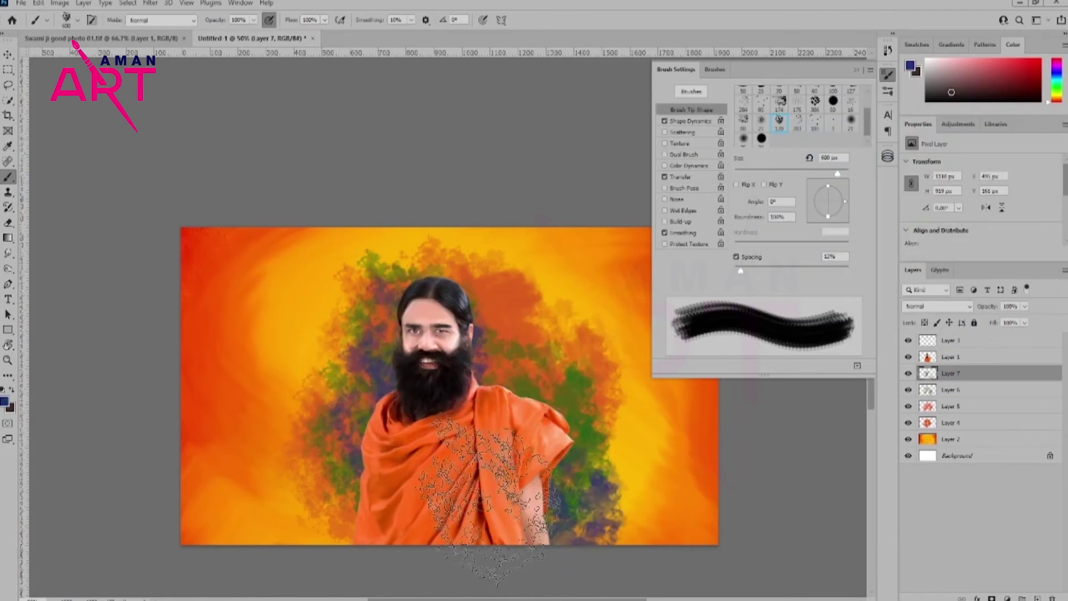
Open Curves with Ctrl+M and raise the curve to brighten the image
click(857, 71)
key(ctrl+m)
drag(833, 210, 833, 195)
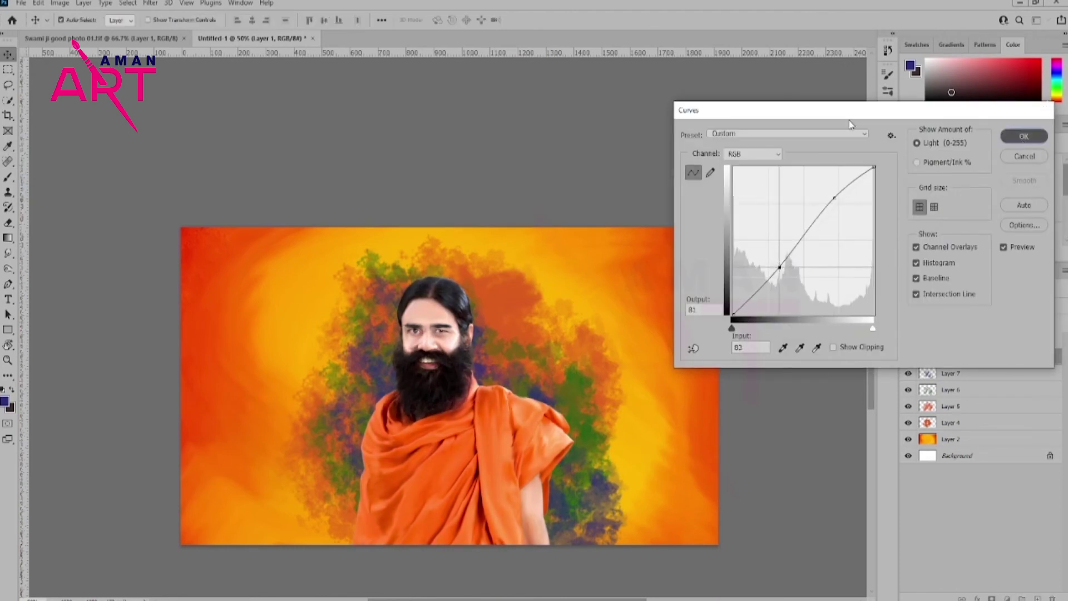
Apply the Curves brightening and add a Hue/Saturation adjustment layer above Layer 7
click(1024, 136)
click(958, 376)
click(1007, 598)
click(1001, 508)
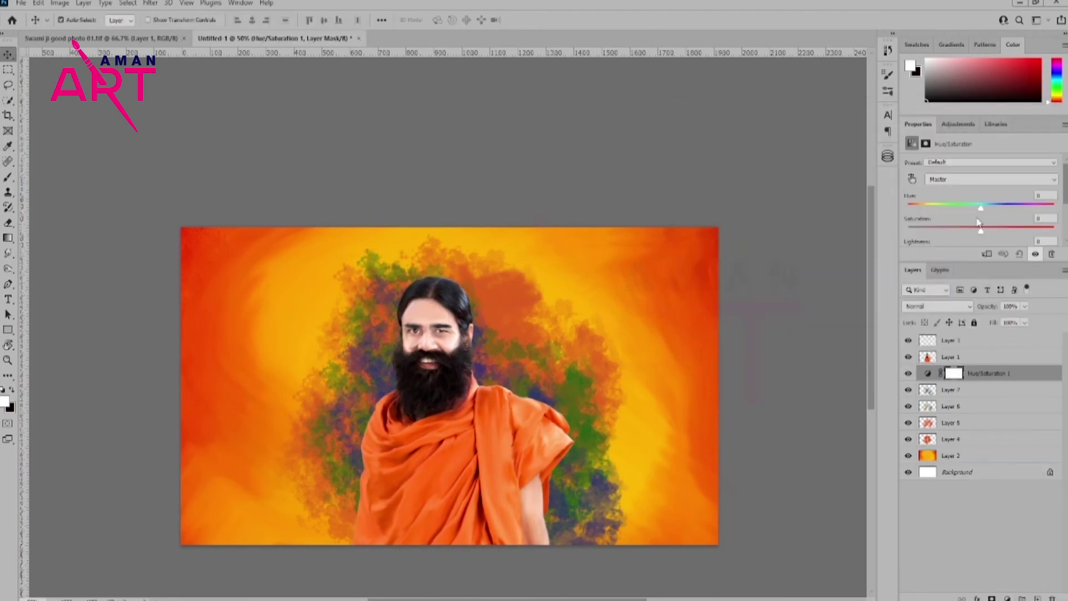
drag(981, 206, 1003, 209)
Group Layers 4–7, clip Hue/Saturation 1 to the group and shift the smoke hue
shift+click(960, 439)
click(952, 390)
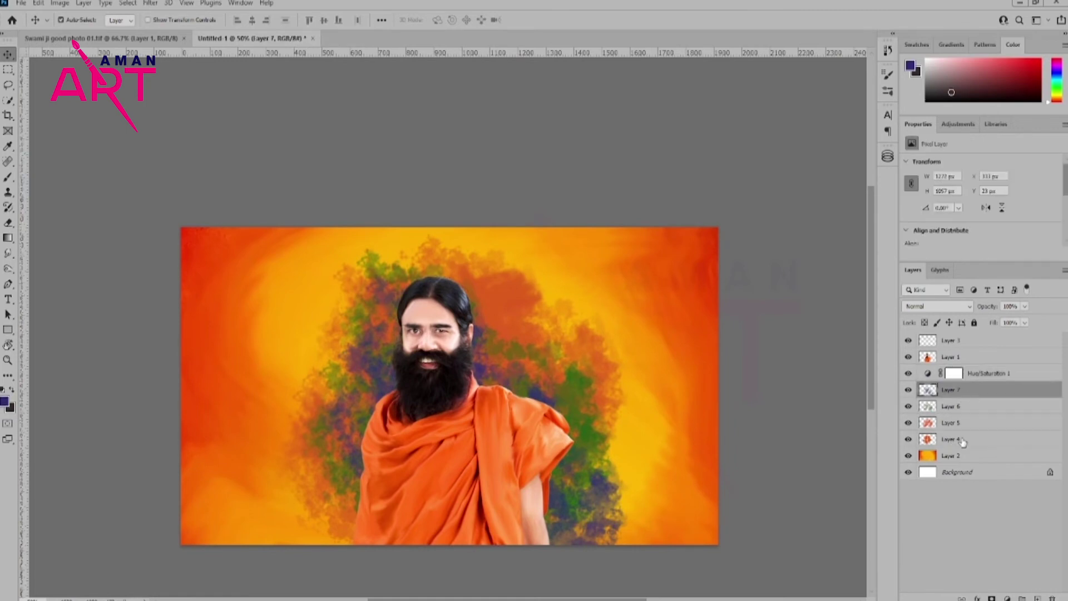
shift+click(951, 440)
key(ctrl+g)
right_click(1002, 383)
click(996, 336)
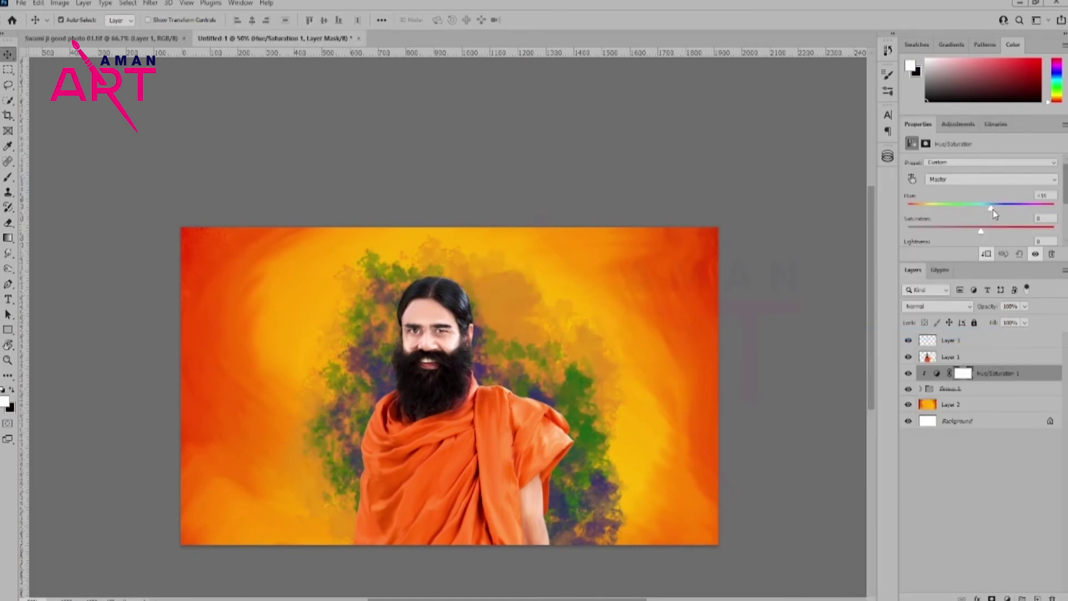
mouse_move(981, 207)
mouse_down()
mouse_move(993, 207)
mouse_move(962, 208)
mouse_move(990, 208)
mouse_up()
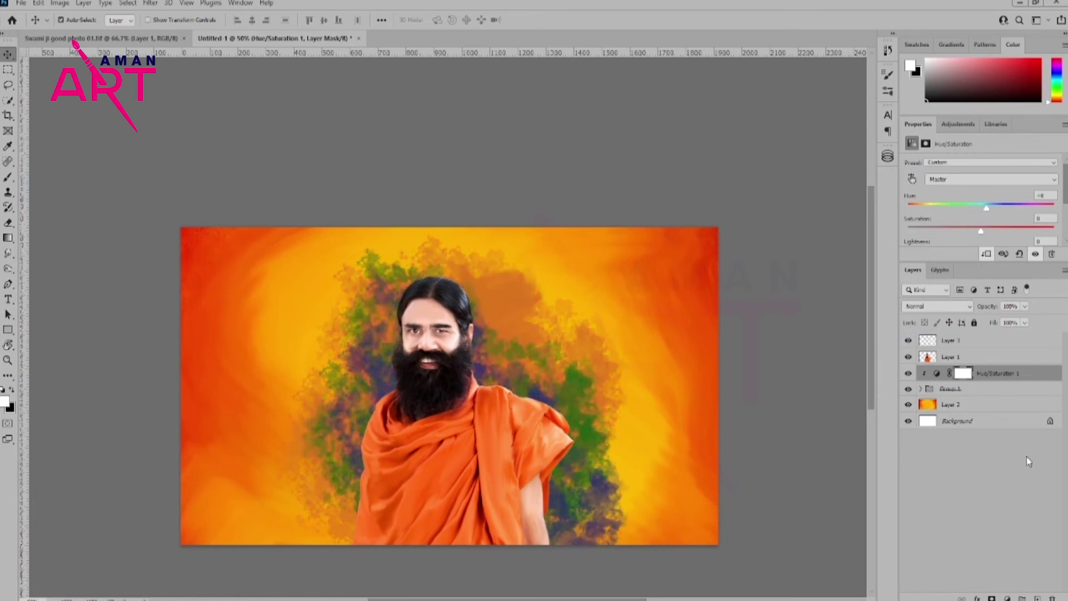
click(1038, 598)
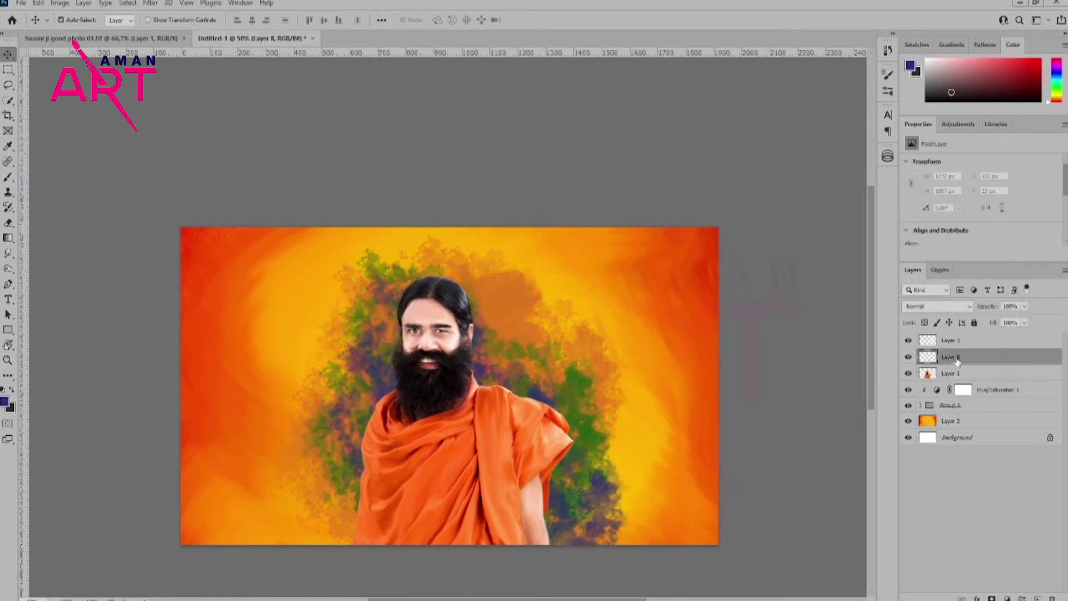
Move Layer 8 below Layer 1 and sample the robe's orange as the painting colour
drag(991, 373, 991, 381)
key(b)
click(5, 402)
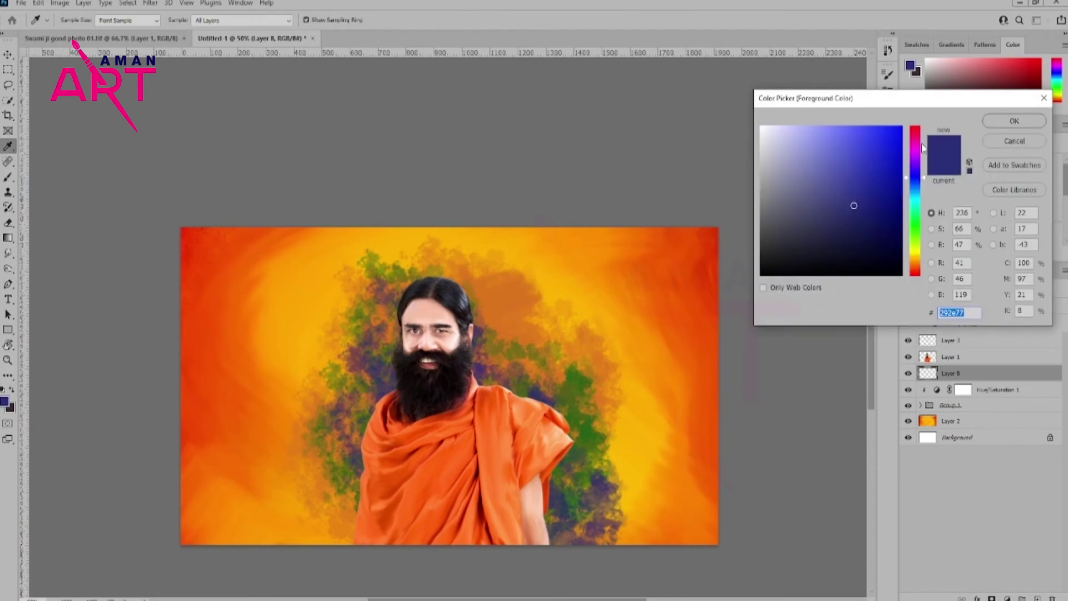
click(492, 401)
click(1014, 121)
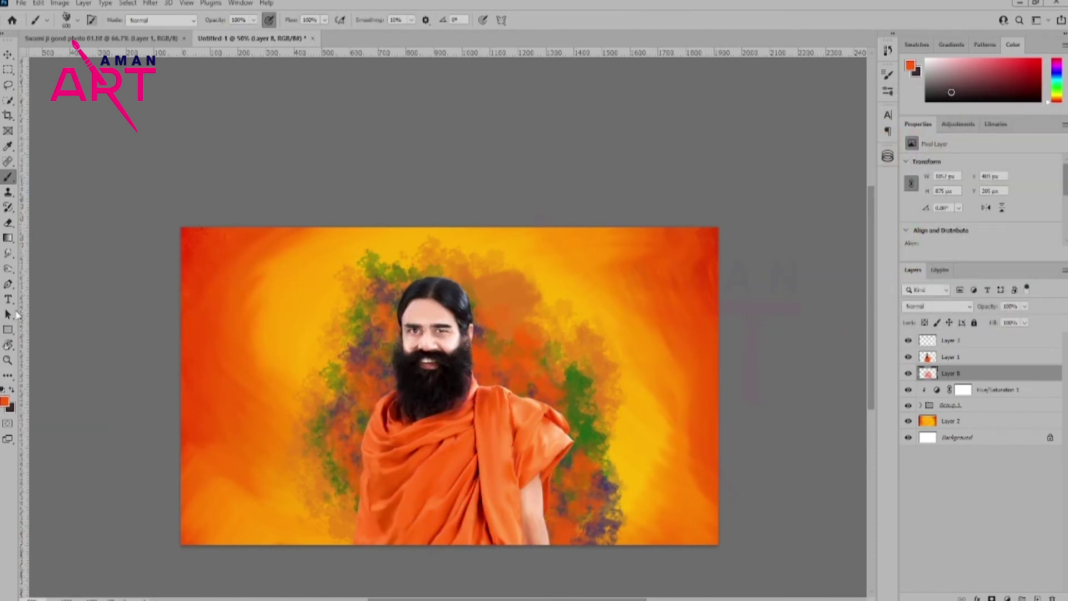
Sample red from the canvas corner and paint red strokes around the figure on a new layer
click(7, 400)
click(186, 231)
click(1021, 117)
key(ctrl+shift+alt+n)
drag(321, 34, 298, 35)
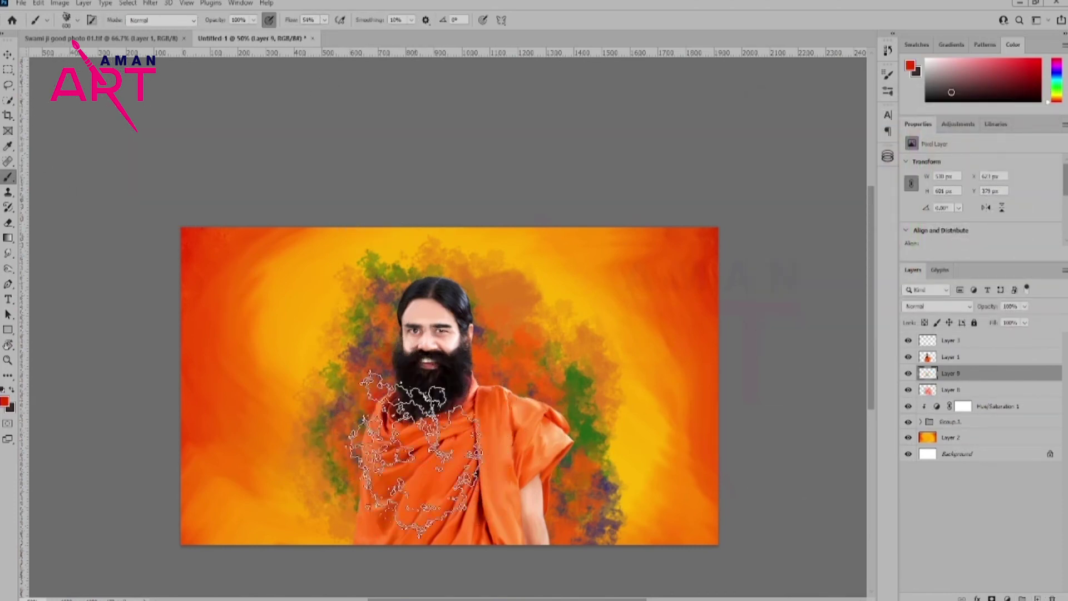
drag(406, 401, 590, 500)
drag(500, 334, 378, 445)
drag(390, 312, 501, 389)
Add a Levels adjustment layer and move its slider to deepen the tones
key(v)
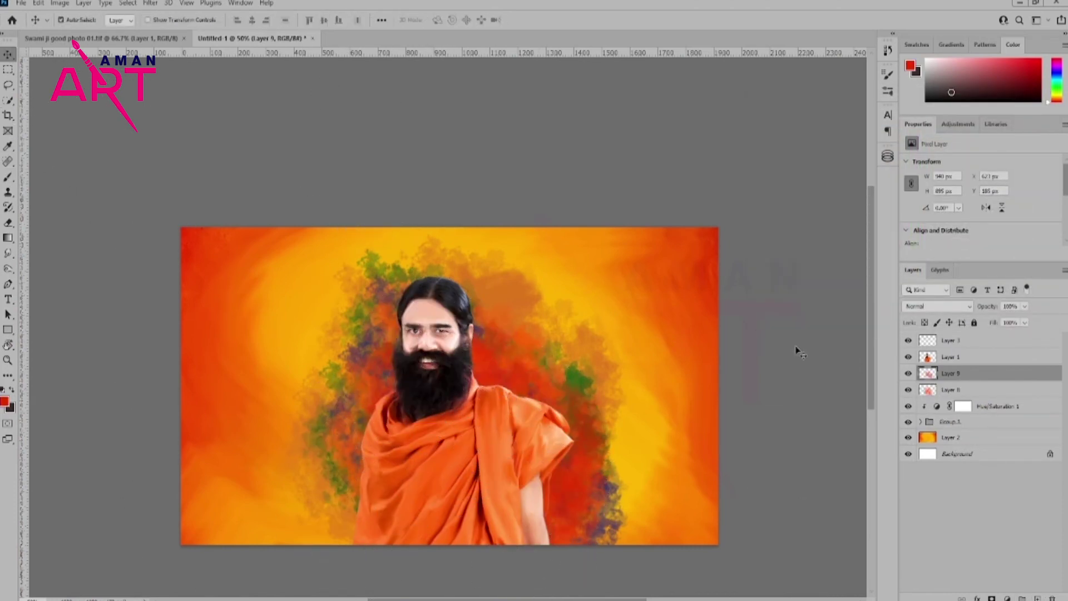
click(1008, 598)
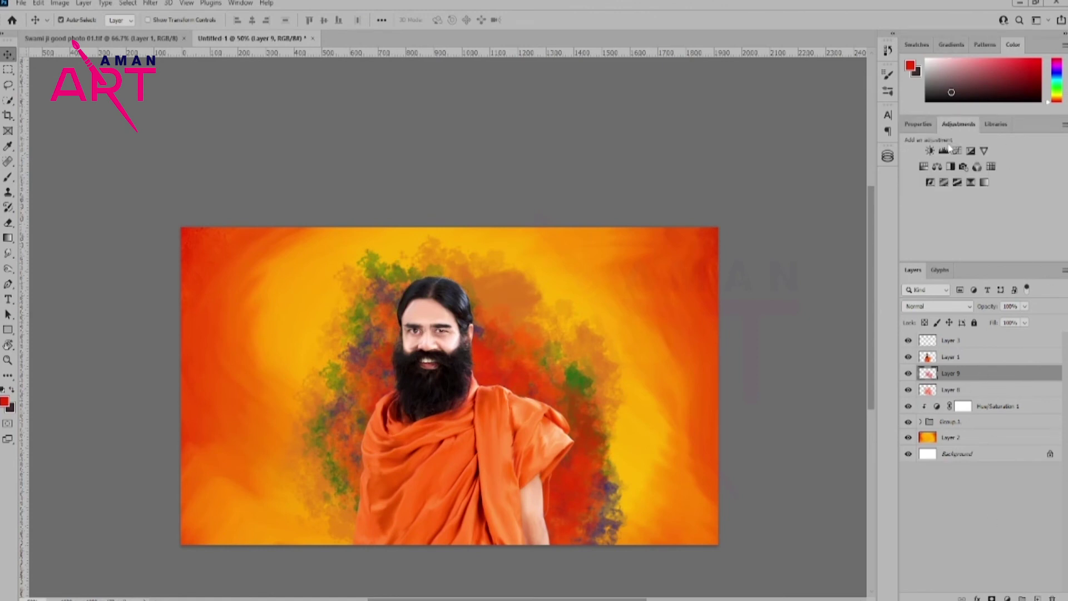
mouse_move(1054, 229)
mouse_down()
mouse_move(996, 234)
mouse_move(1033, 233)
mouse_up()
scroll(745, 358, down, 2)
key(ctrl+plus)
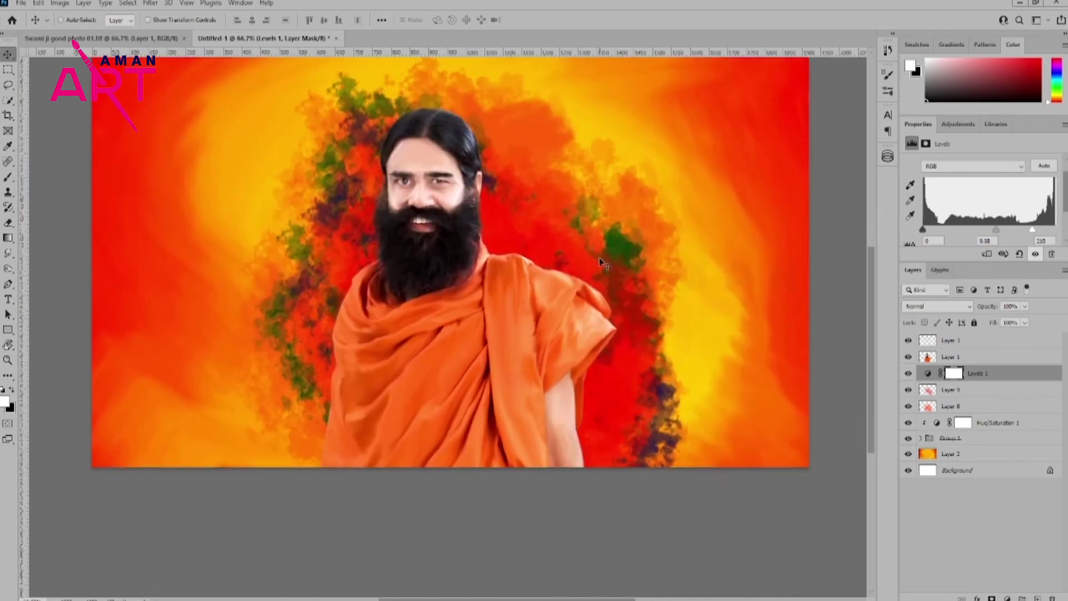
key(ctrl+plus)
click(951, 357)
click(1036, 599)
Pick a different brush tip in the Brush Settings panel
key(b)
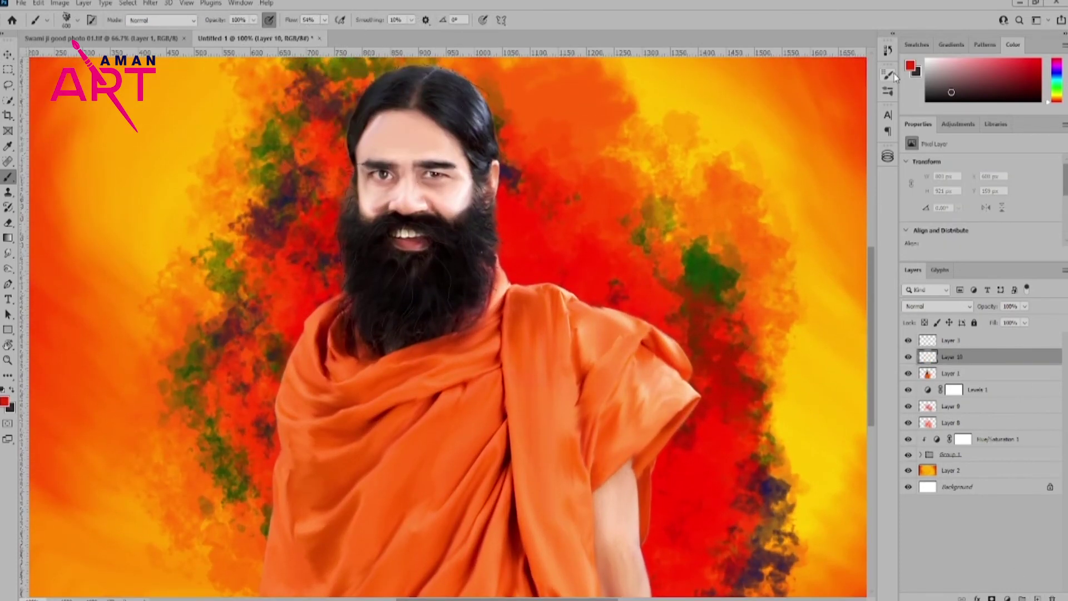
key(F5)
click(829, 116)
key(F5)
scroll(448, 245, up, 1)
scroll(448, 245, up, 2)
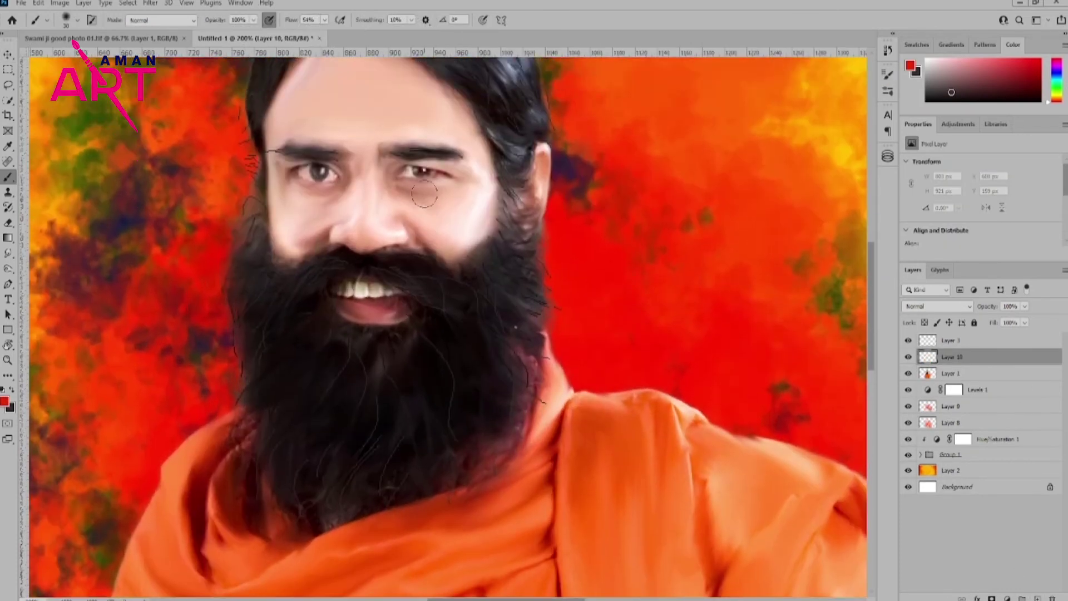
Paint magenta pink on both cheeks and the forehead, and blend that layer in Saturation mode
click(3, 403)
click(920, 141)
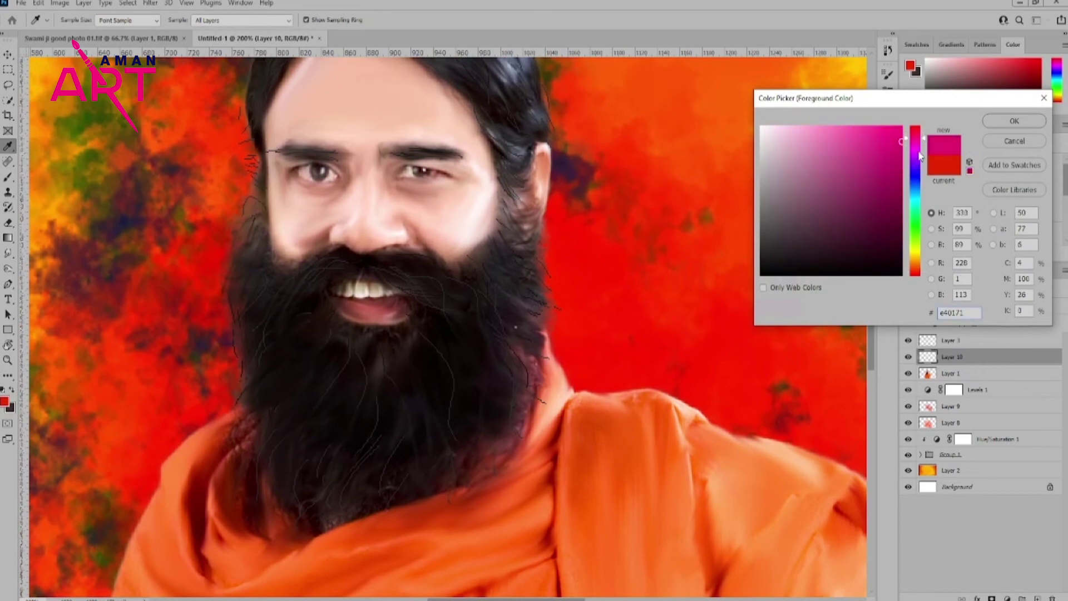
click(829, 130)
click(1014, 120)
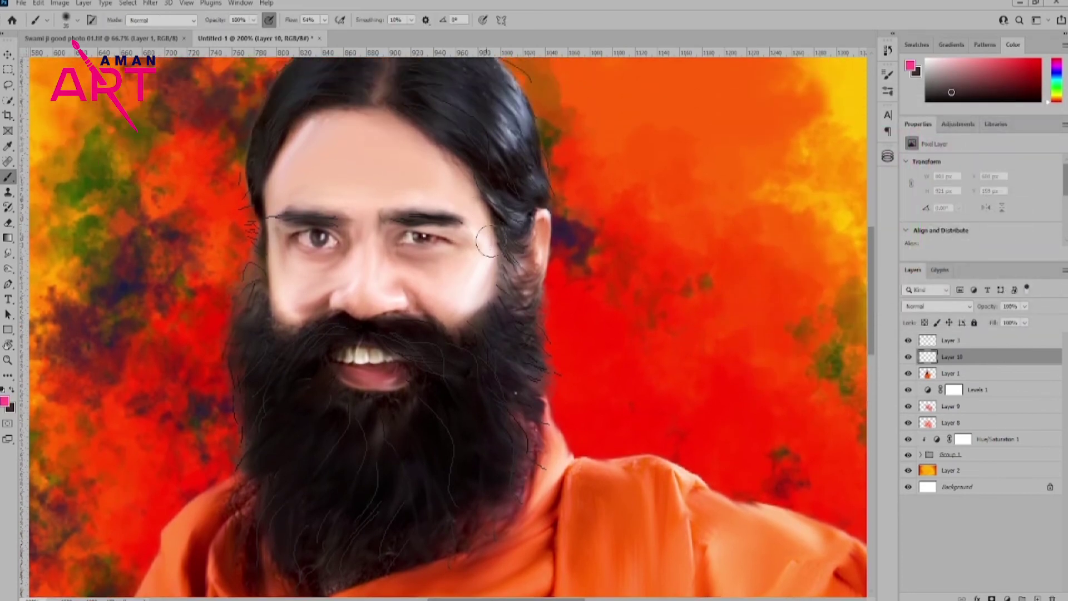
scroll(390, 251, up, 1)
drag(467, 295, 365, 291)
drag(340, 75, 459, 153)
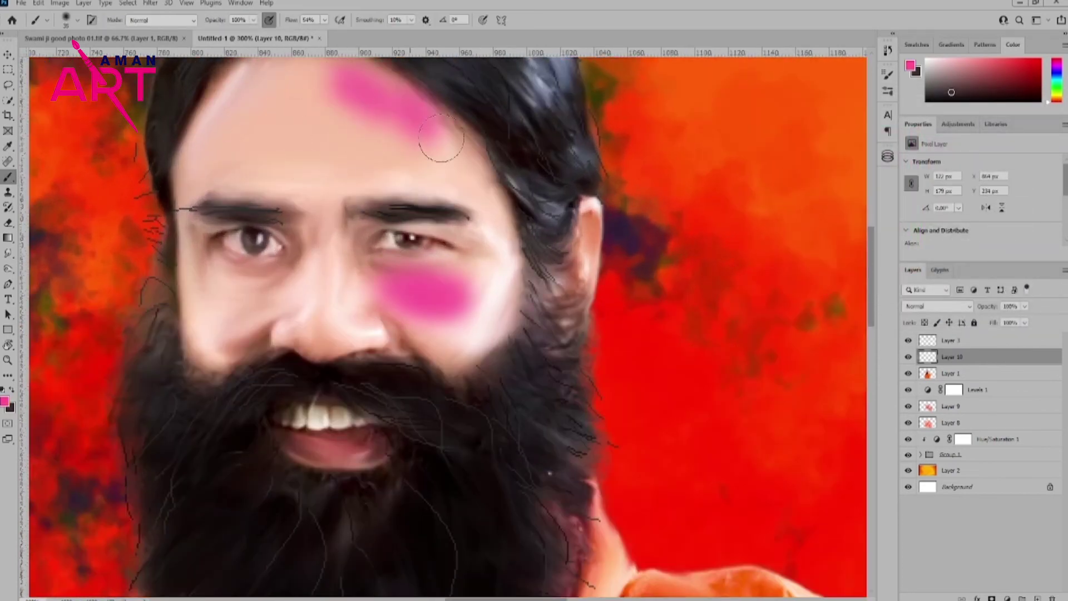
drag(192, 264, 220, 351)
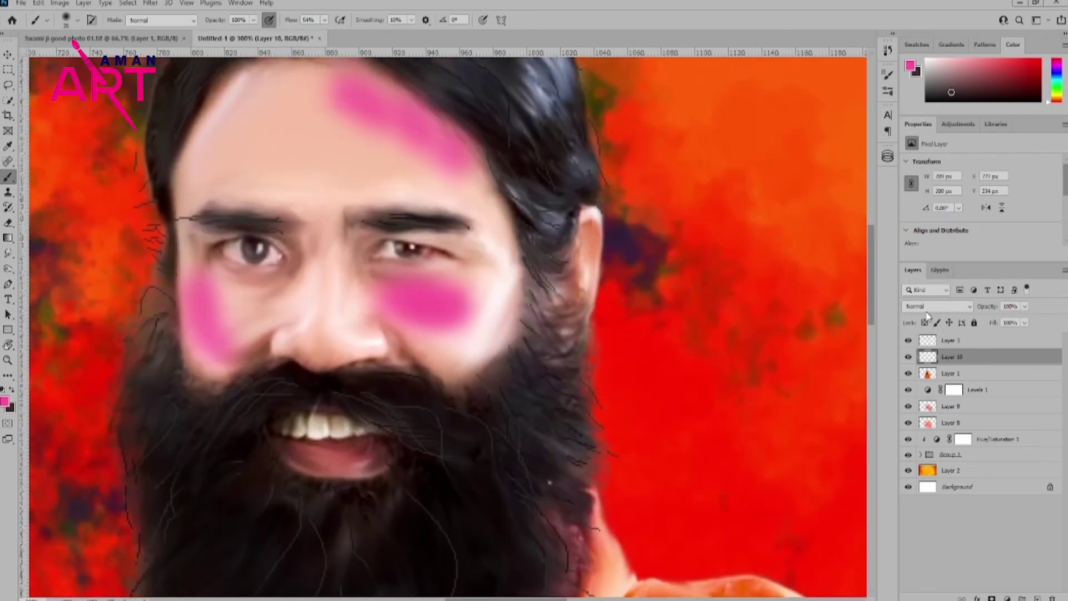
click(929, 308)
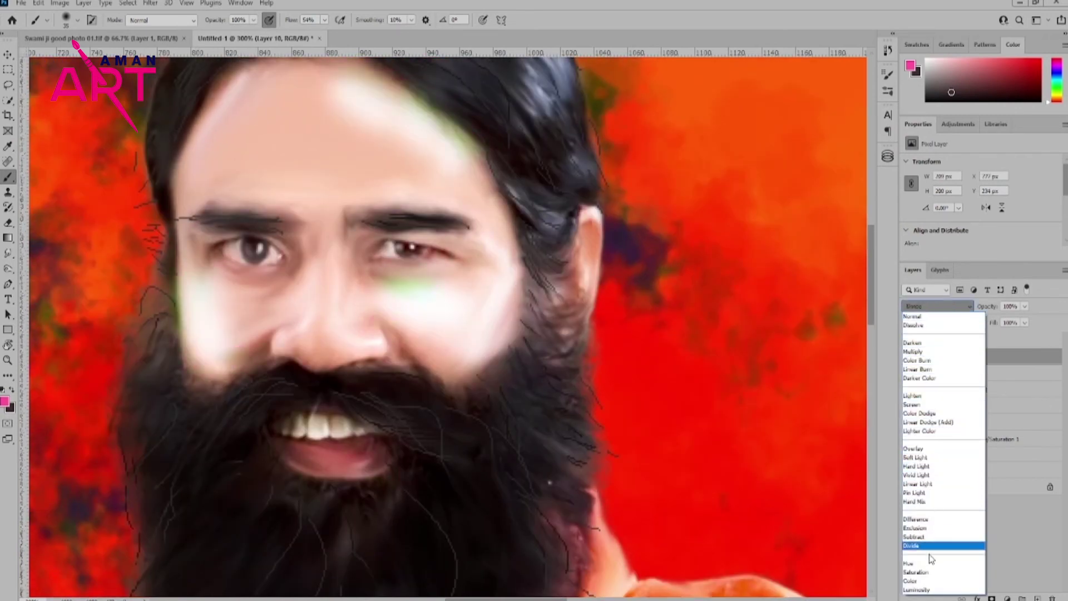
click(921, 572)
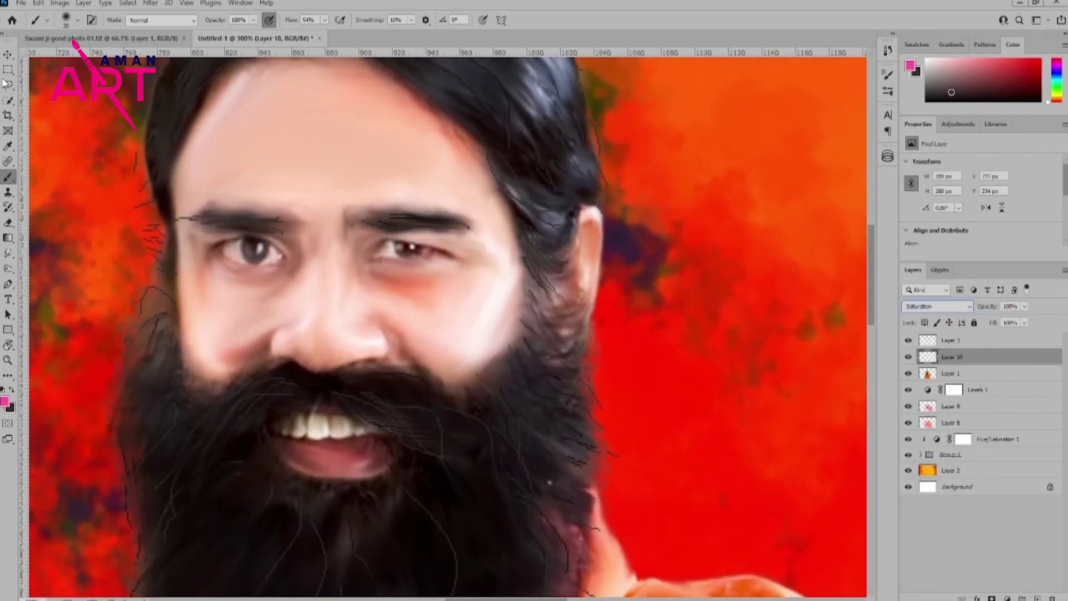
On a new layer, paint blue accents beside the mustache and near the eyes and forehead
click(1039, 597)
click(5, 402)
click(915, 177)
click(878, 192)
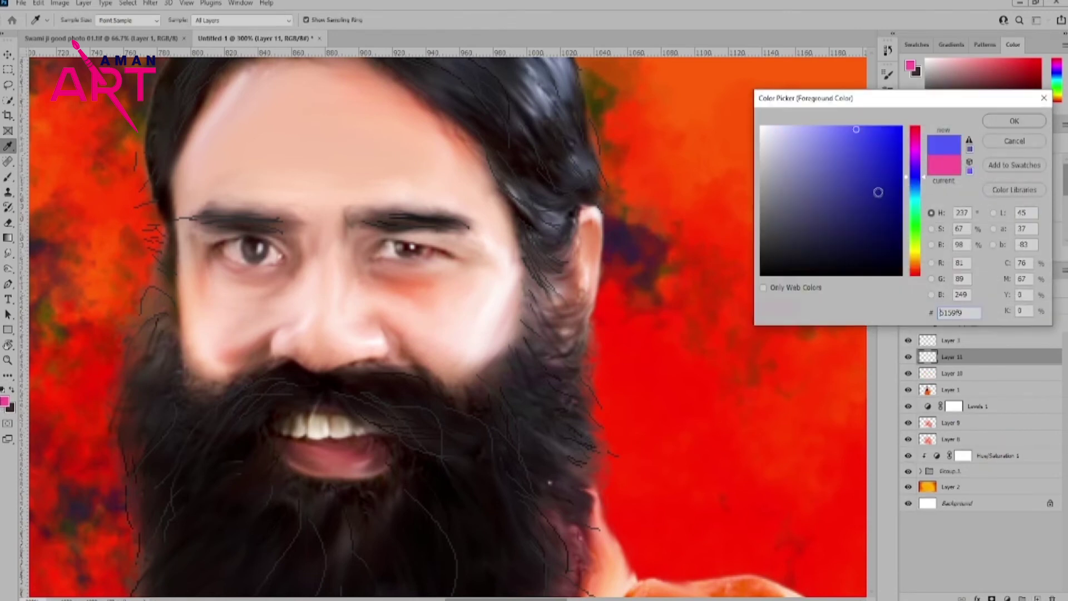
key(Return)
key(b)
alt+scroll(434, 398, up, 1)
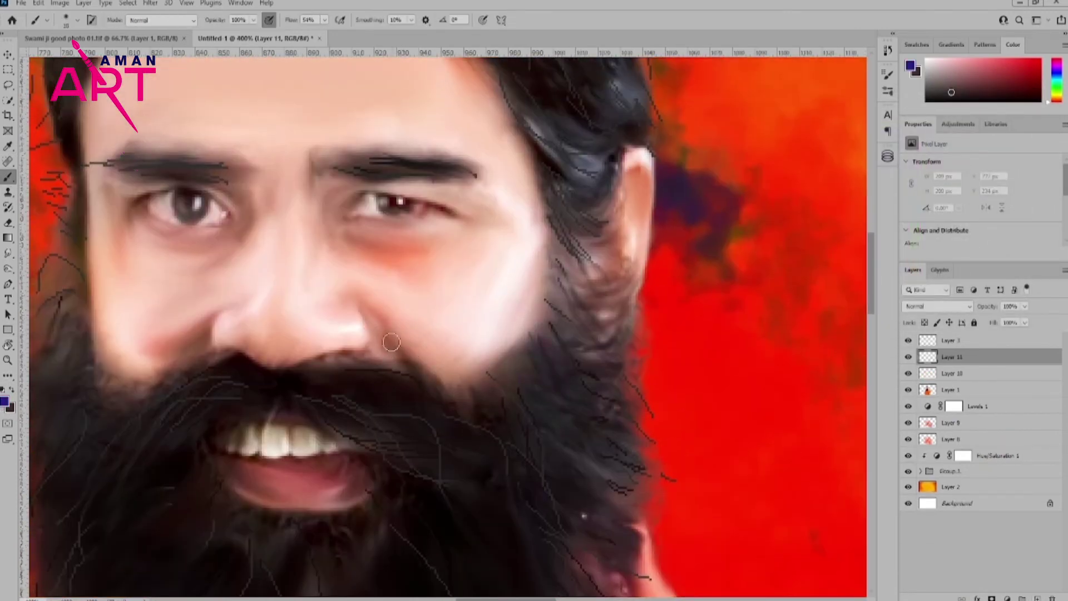
scroll(325, 394, up, 3)
drag(223, 398, 189, 442)
drag(255, 265, 422, 297)
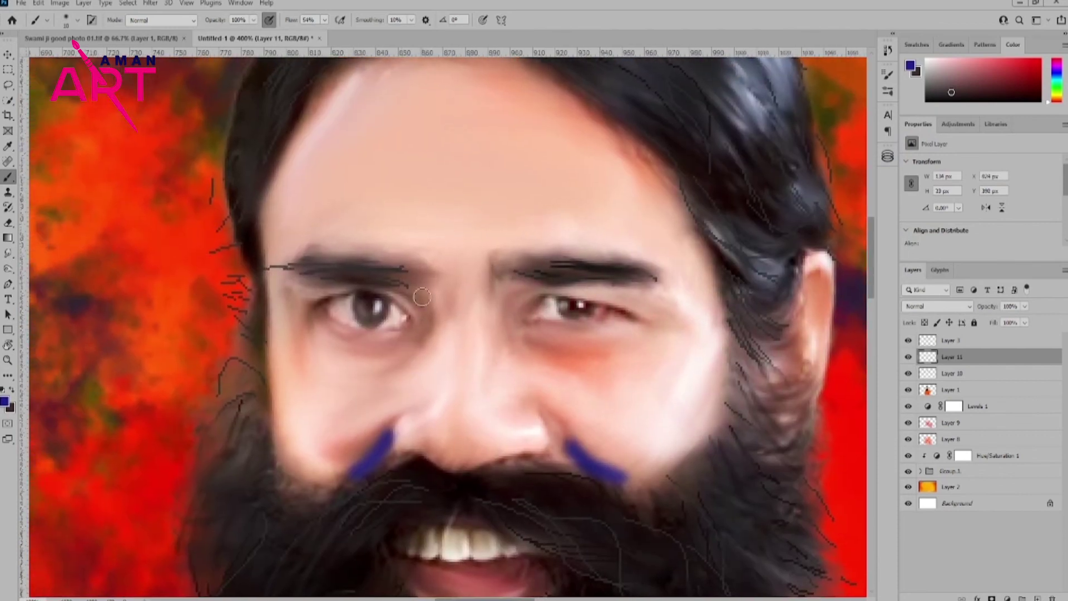
Set the blue layer's blend mode to Saturation
scroll(526, 323, up, 2)
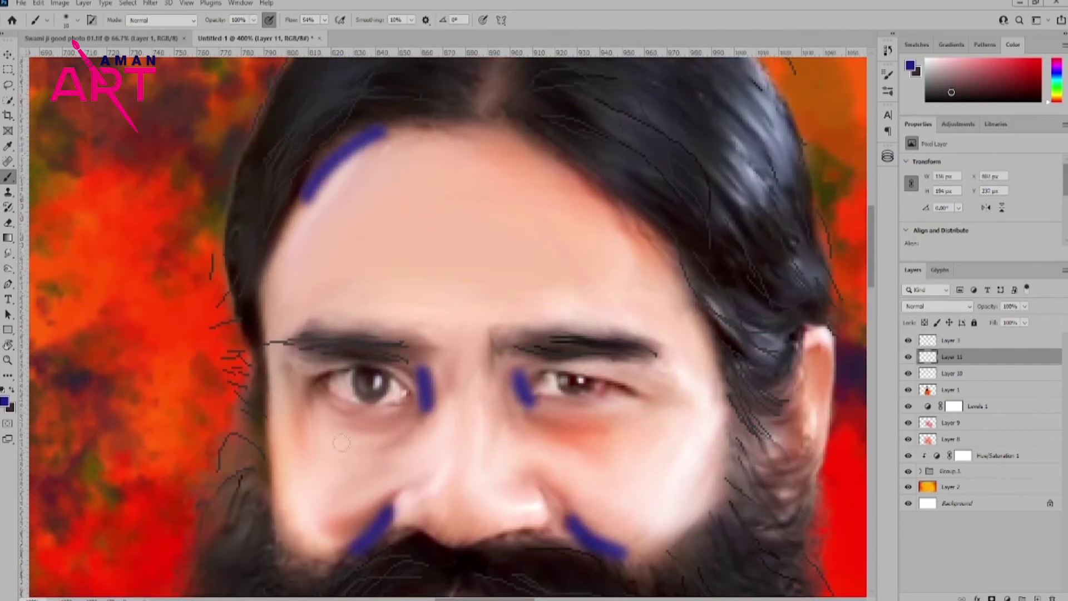
alt+scroll(341, 386, down, 1)
click(933, 305)
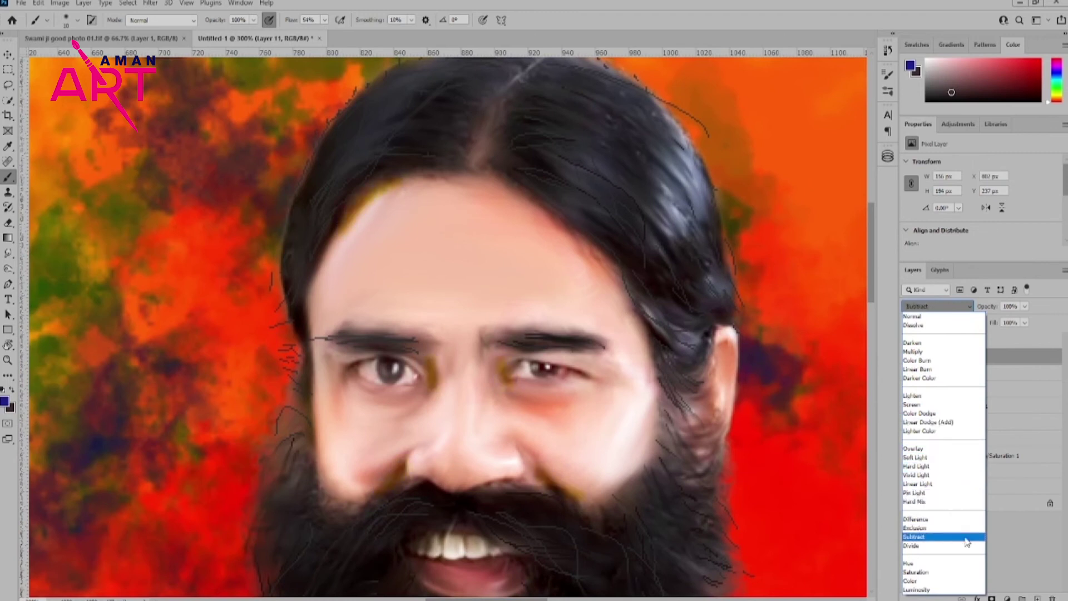
click(957, 572)
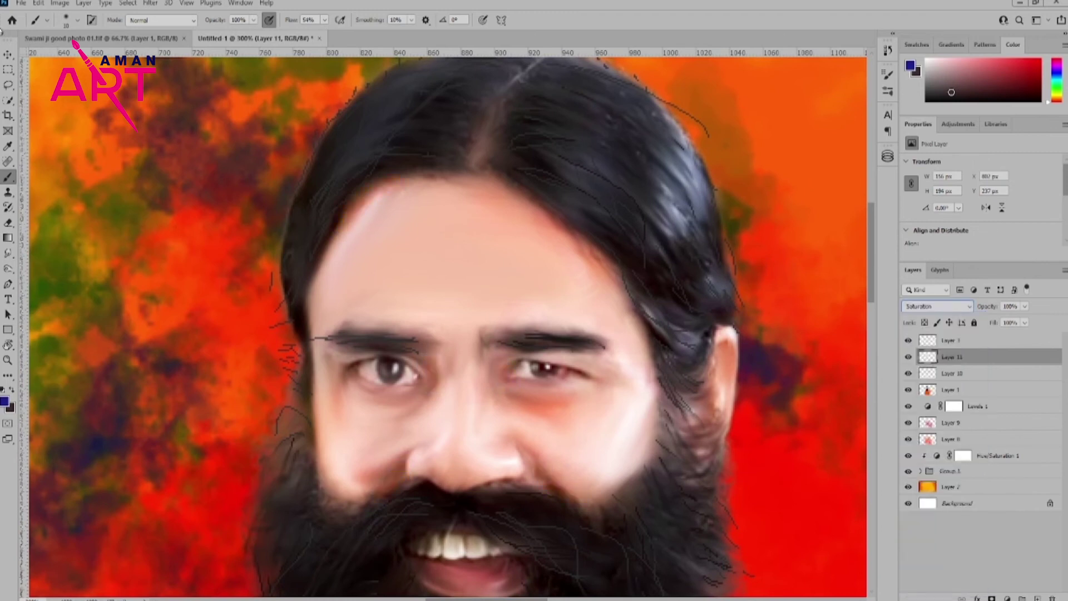
click(6, 55)
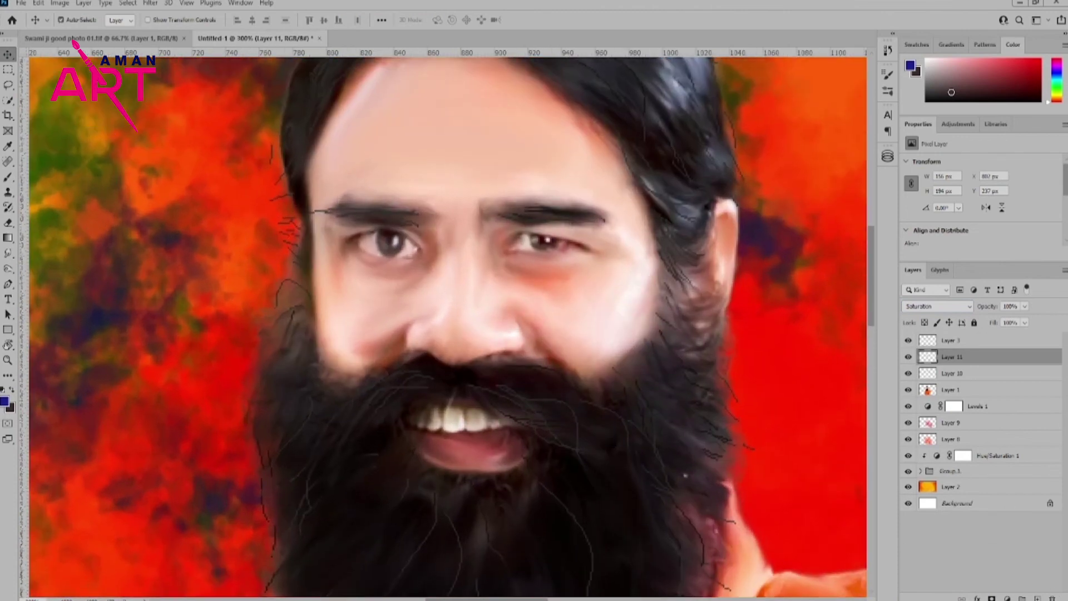
Add a new layer with a thick textured brush and test forehead strokes, undoing them
click(1038, 596)
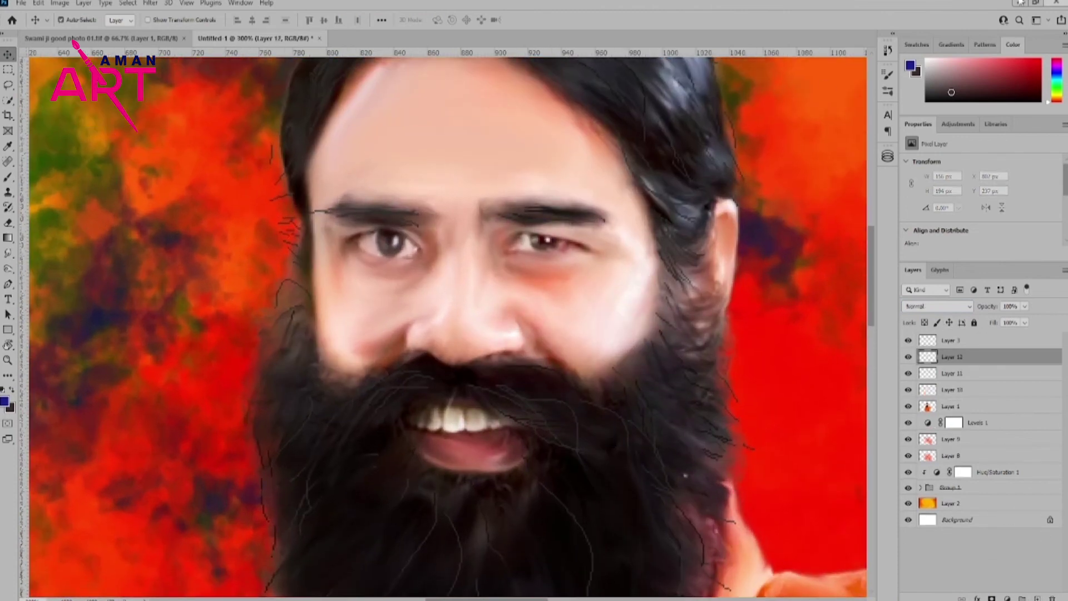
click(889, 89)
key(b)
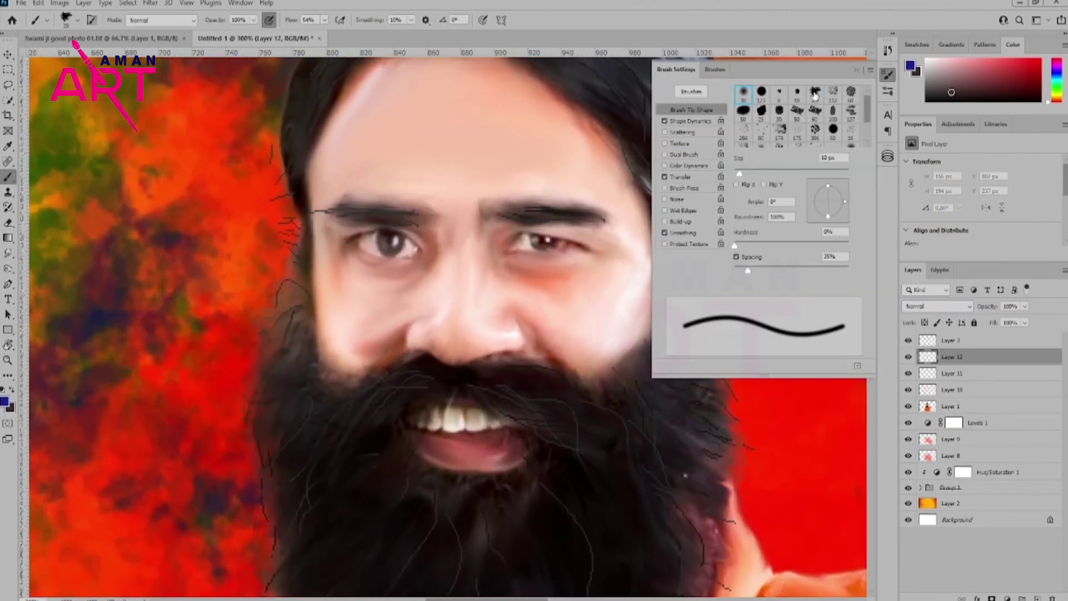
click(851, 92)
drag(442, 108, 490, 150)
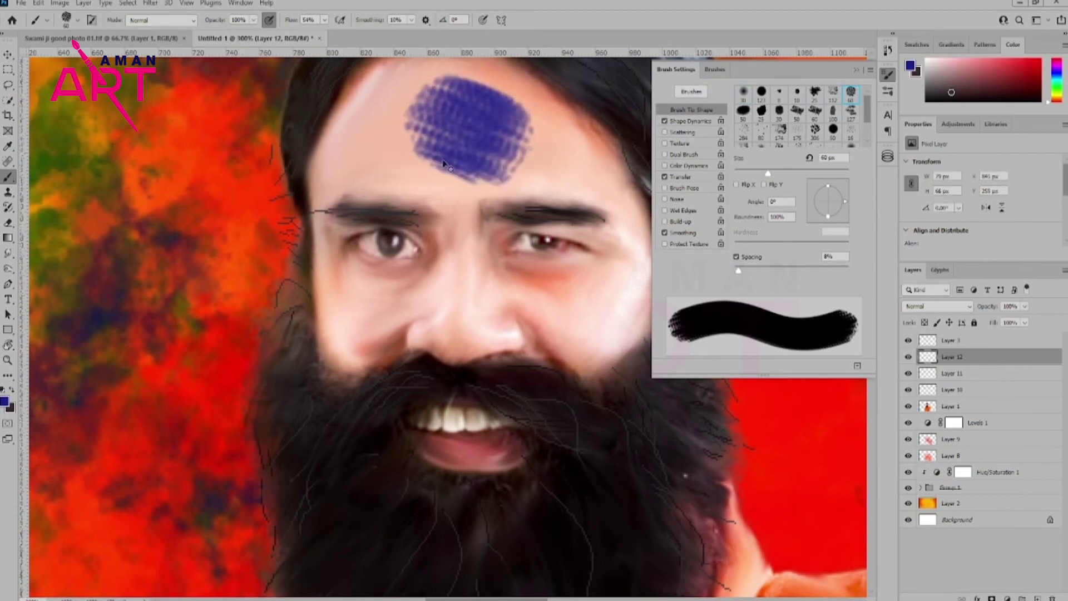
key(bracketleft)
key(ctrl+z)
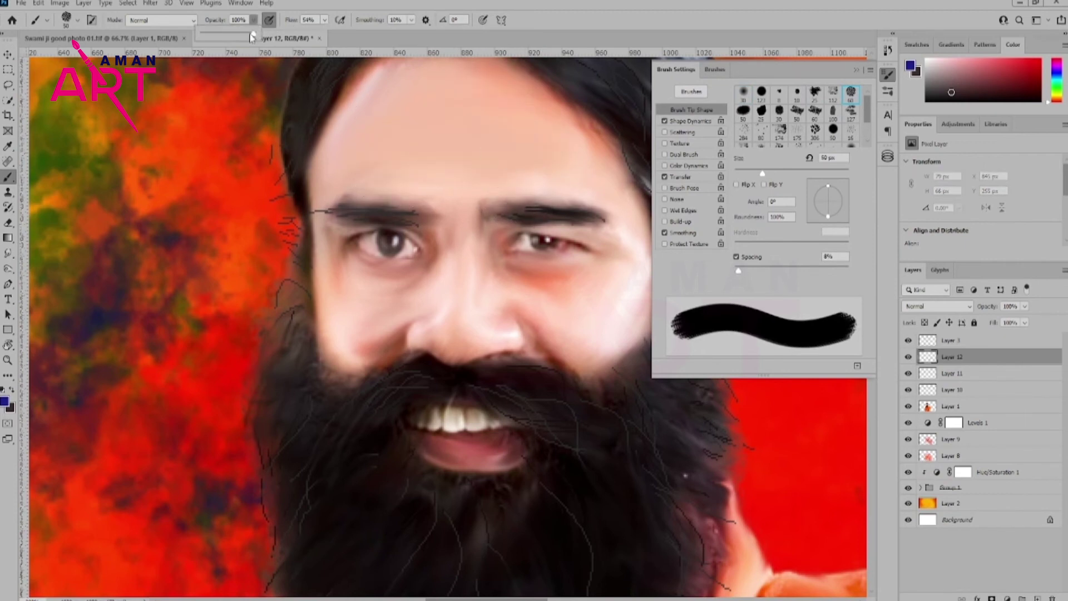
mouse_move(356, 111)
mouse_down()
mouse_move(423, 139)
mouse_move(534, 144)
mouse_up()
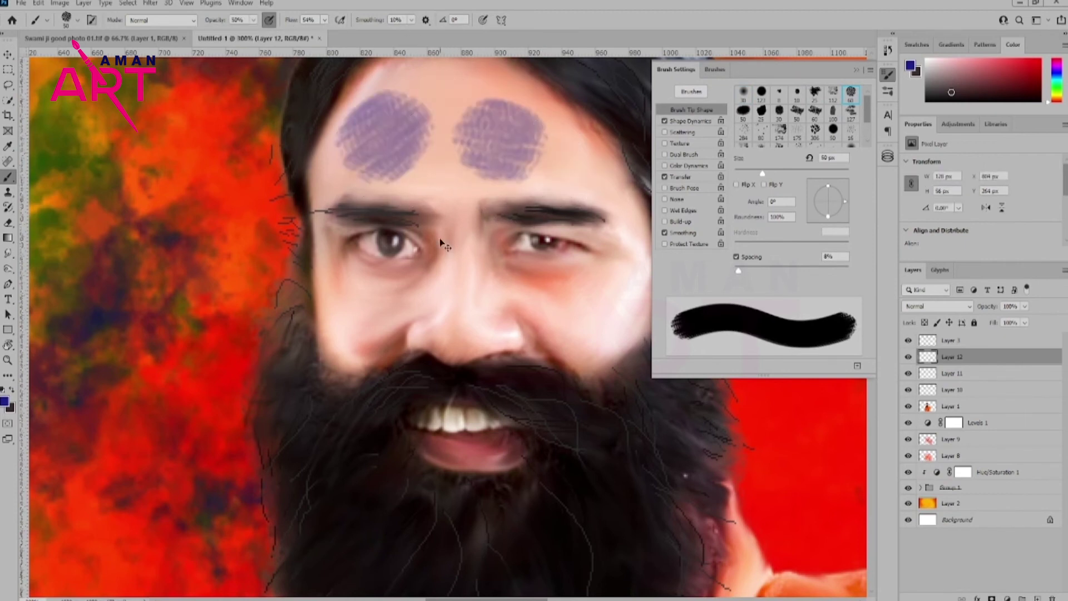
key(ctrl+z)
key(ctrl+z)
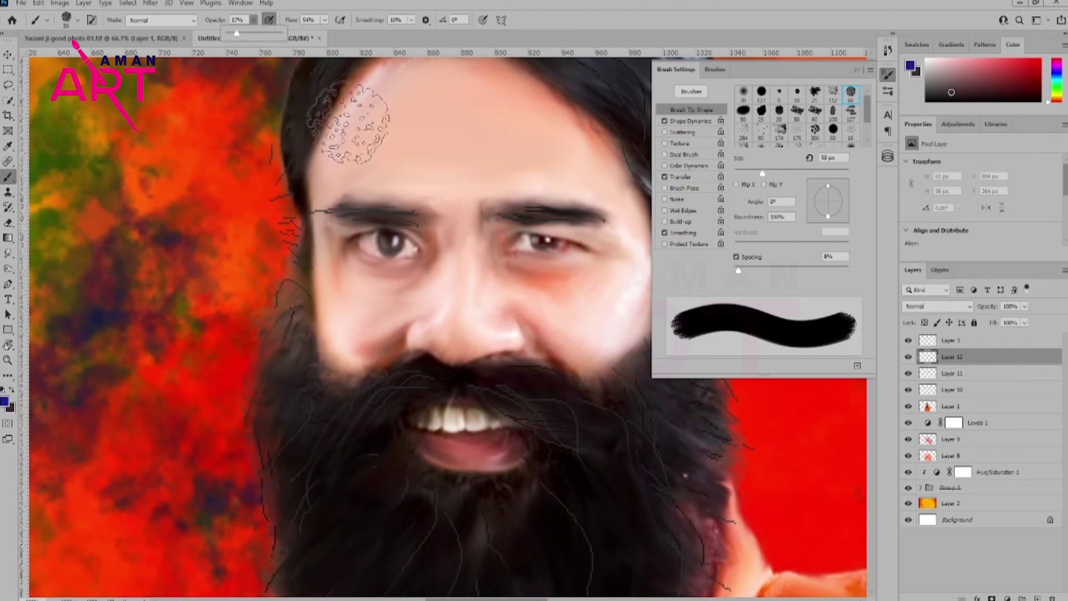
Paint a magenta band across the forehead and blush on both cheeks
click(912, 67)
click(917, 142)
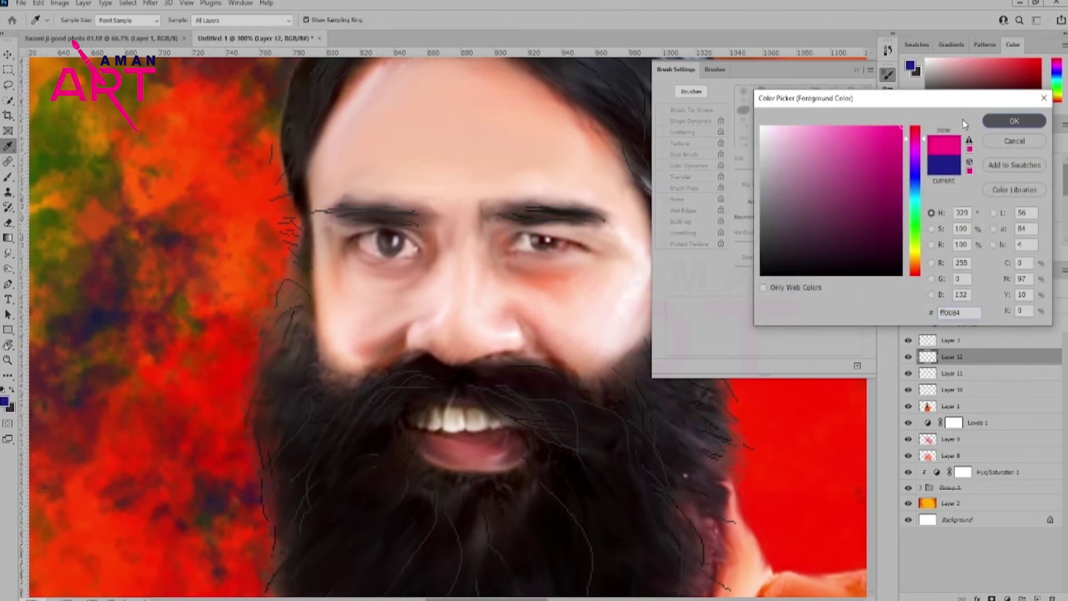
click(1014, 121)
key(b)
mouse_move(378, 128)
mouse_down()
mouse_move(441, 131)
mouse_move(429, 95)
mouse_move(551, 134)
mouse_up()
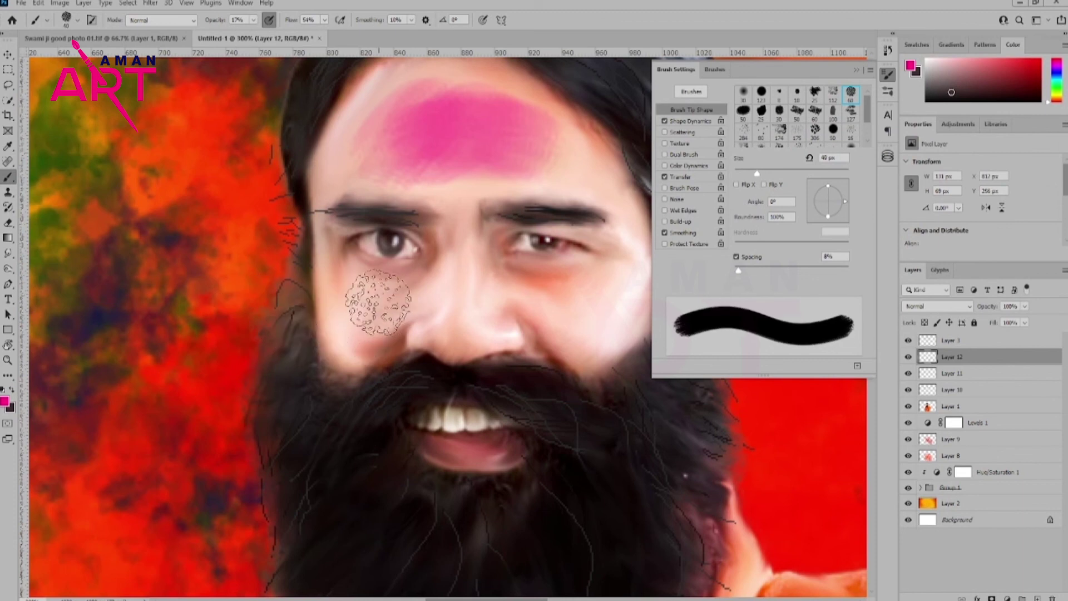
key(bracketleft)
drag(379, 301, 356, 304)
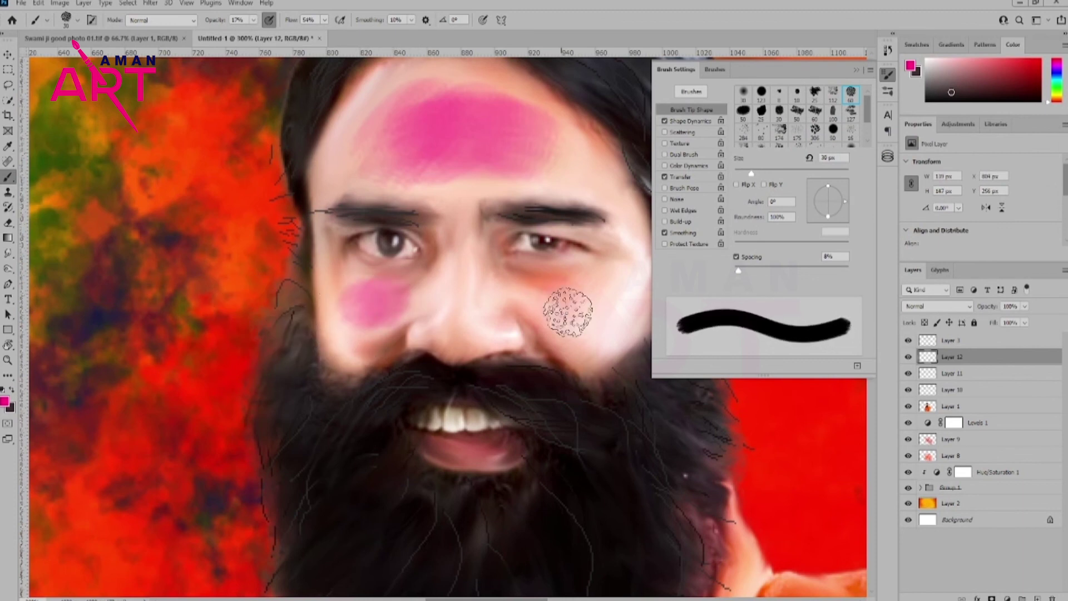
mouse_move(567, 311)
mouse_down()
mouse_move(623, 273)
mouse_move(590, 329)
mouse_up()
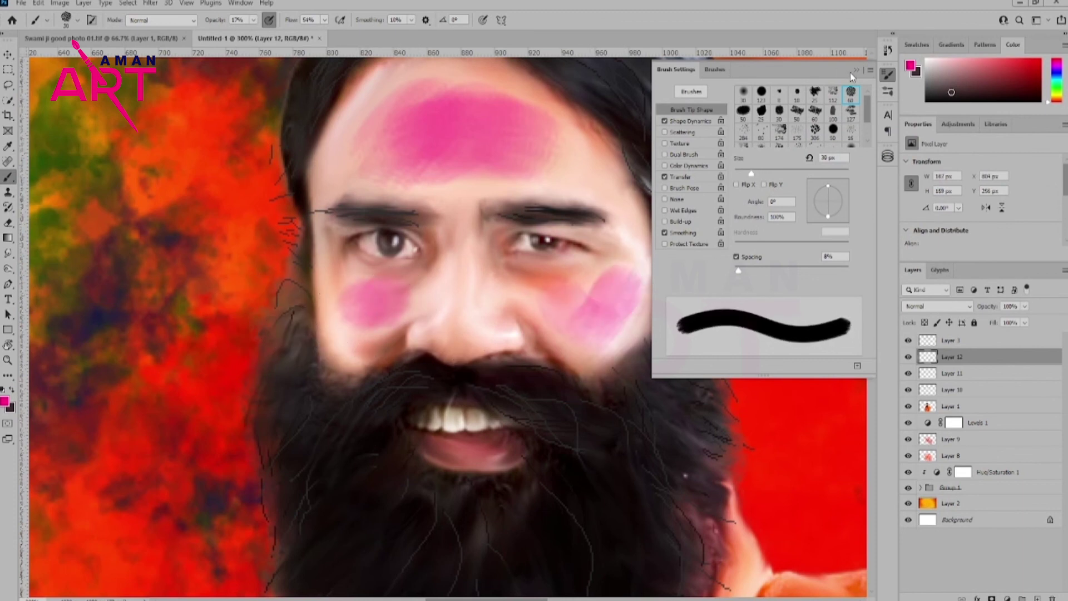
Blend the pink layer with Color Burn
click(855, 71)
click(937, 306)
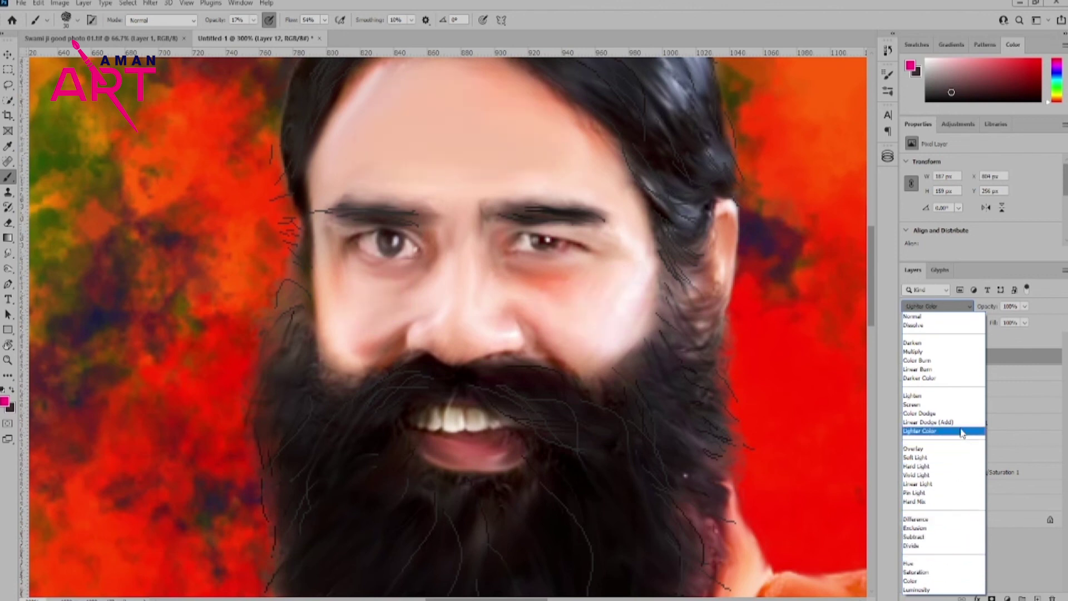
click(917, 360)
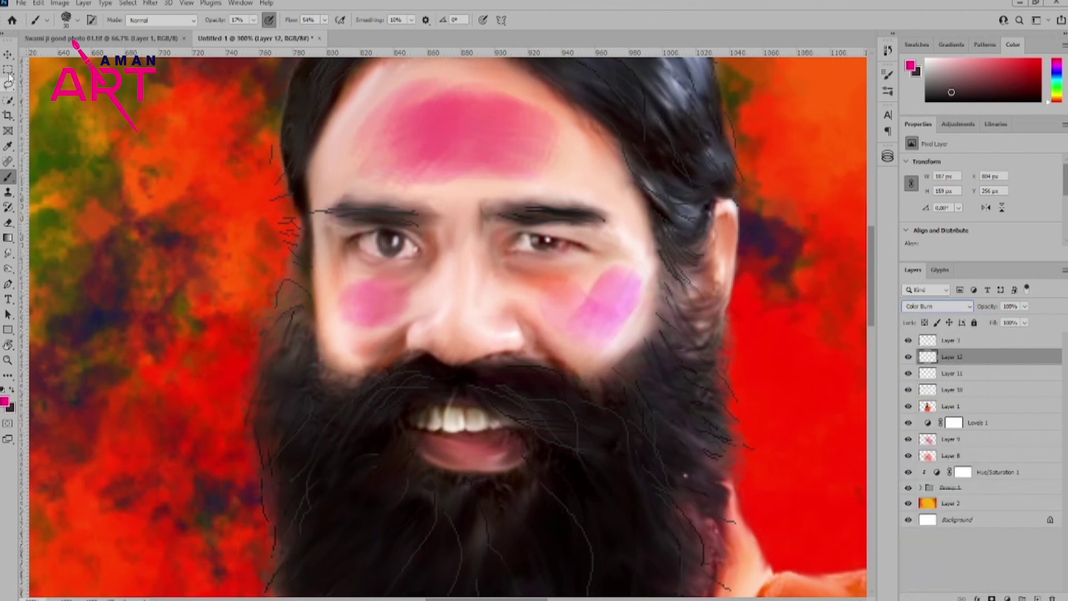
click(8, 54)
Fade the pink layer to about 22% opacity, then paint the lower lip pure red on a new layer
key(2)
key(2)
scroll(580, 305, down, 3)
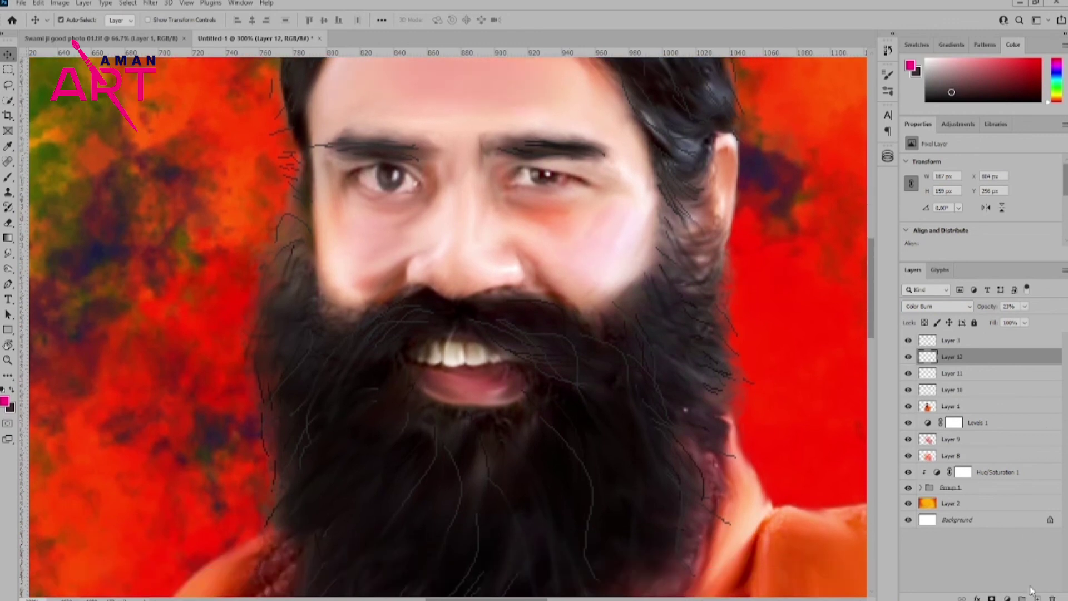
key(ctrl+shift+alt+n)
key(b)
click(4, 400)
click(897, 133)
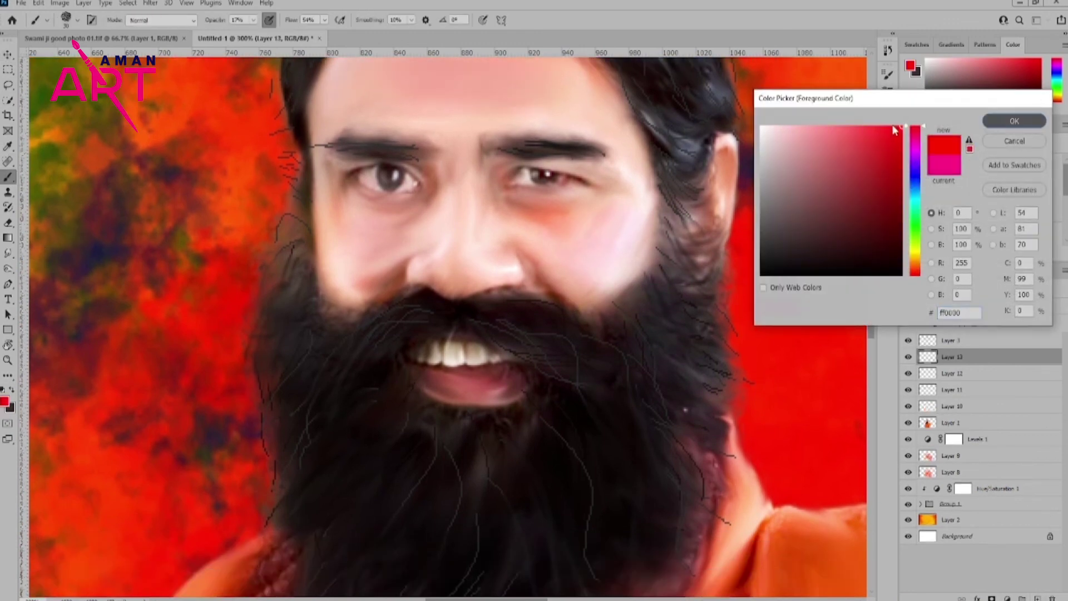
click(1014, 121)
scroll(436, 208, up, 1)
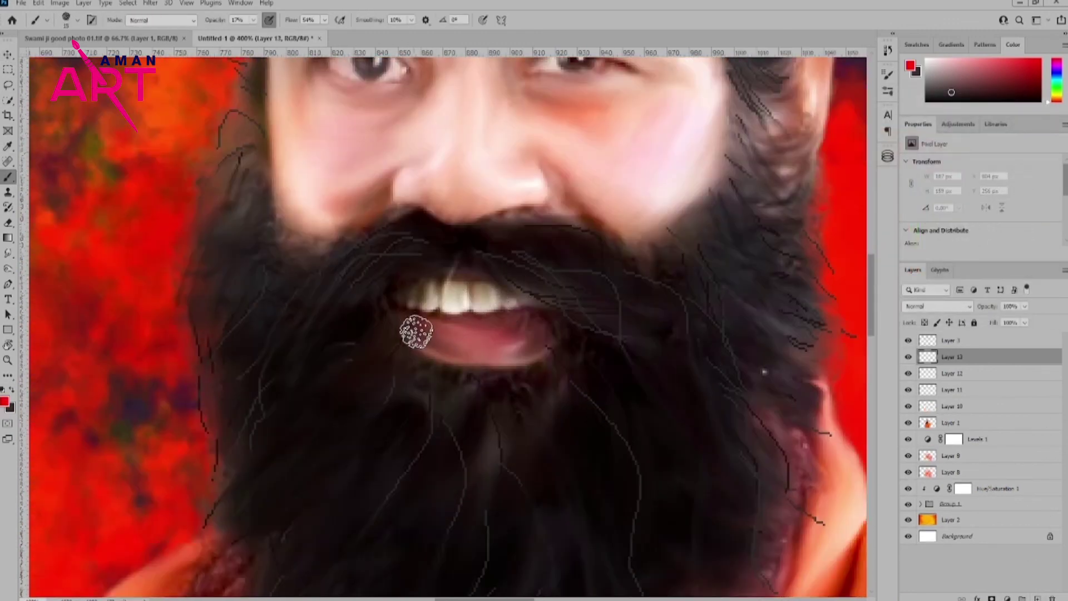
mouse_move(416, 333)
mouse_down()
mouse_move(529, 333)
mouse_move(522, 328)
mouse_up()
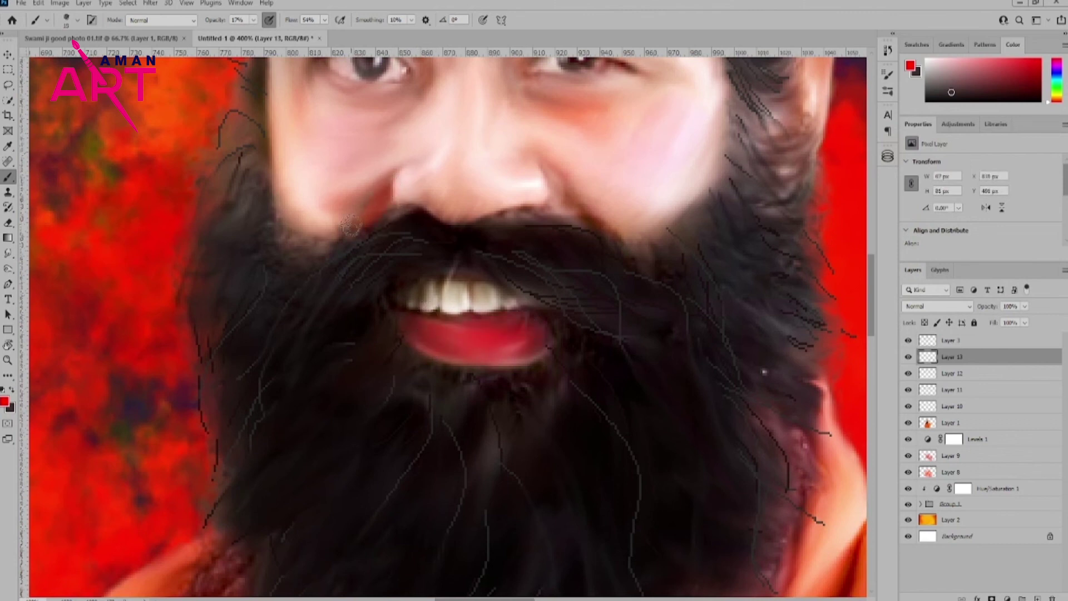
Set the red lip layer's blend mode to Hard Mix
scroll(562, 191, down, 1)
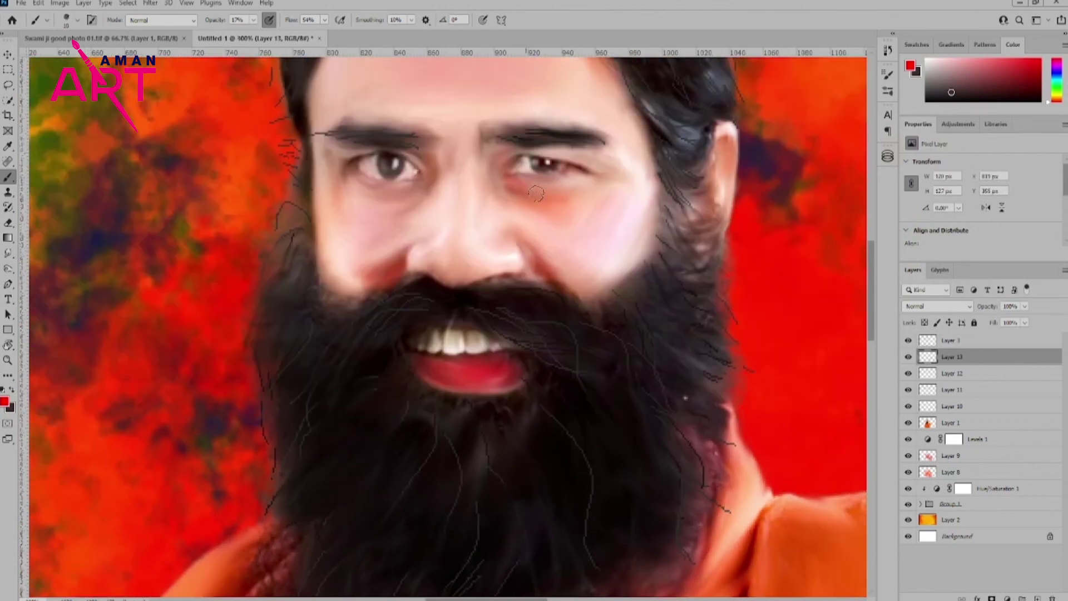
key(v)
click(938, 306)
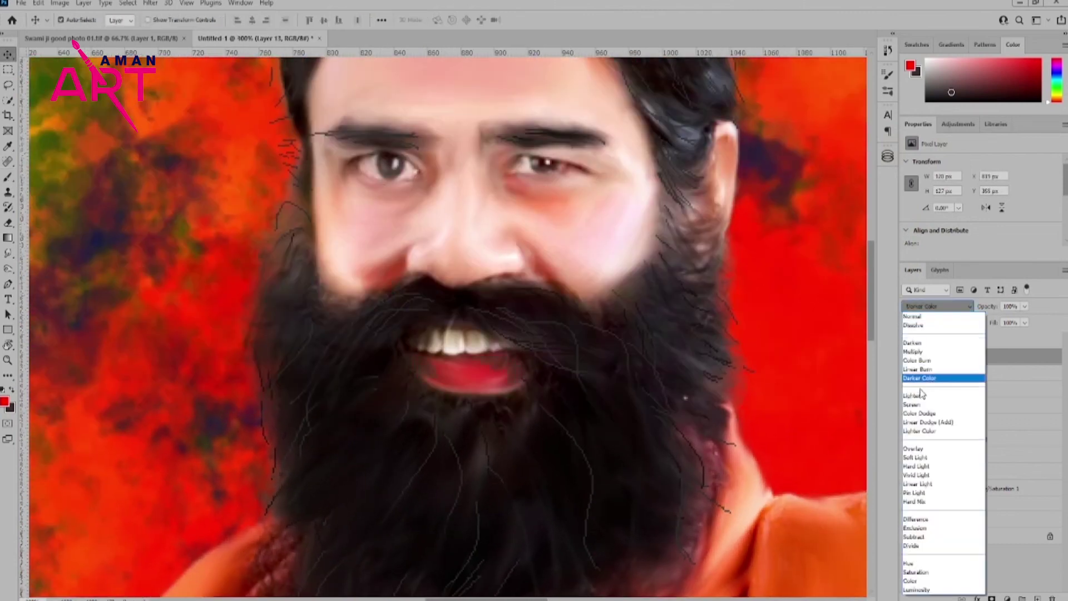
click(941, 510)
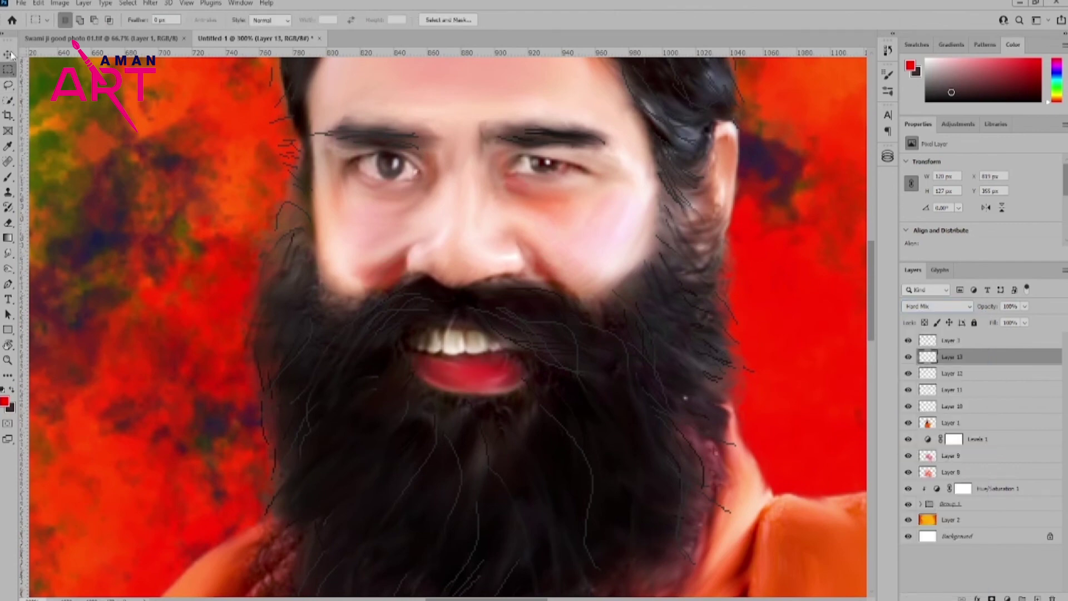
scroll(551, 451, down, 1)
scroll(551, 450, down, 2)
scroll(448, 287, up, 1)
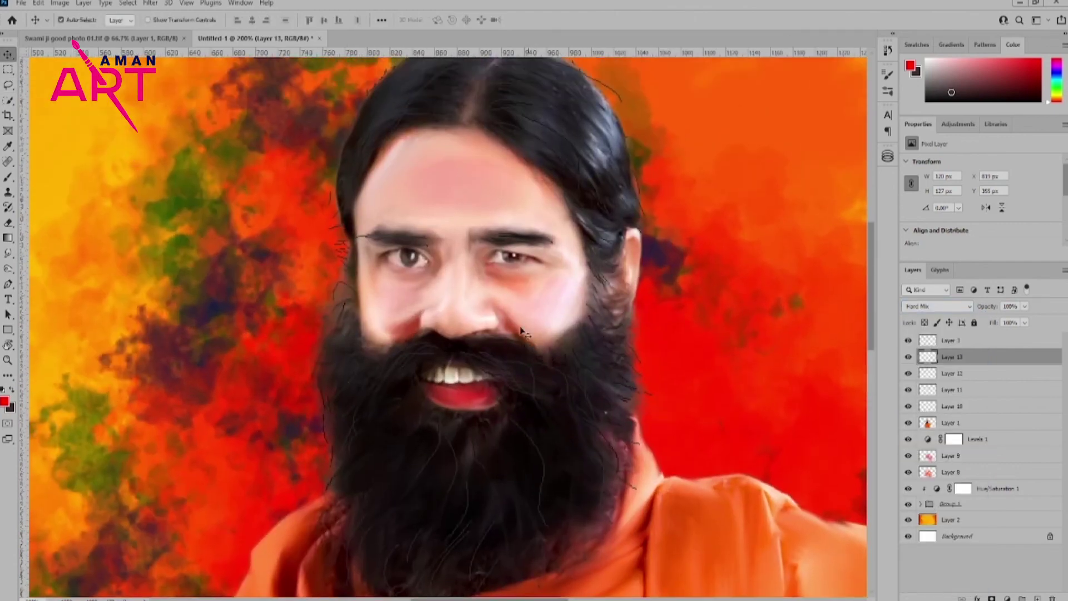
key(b)
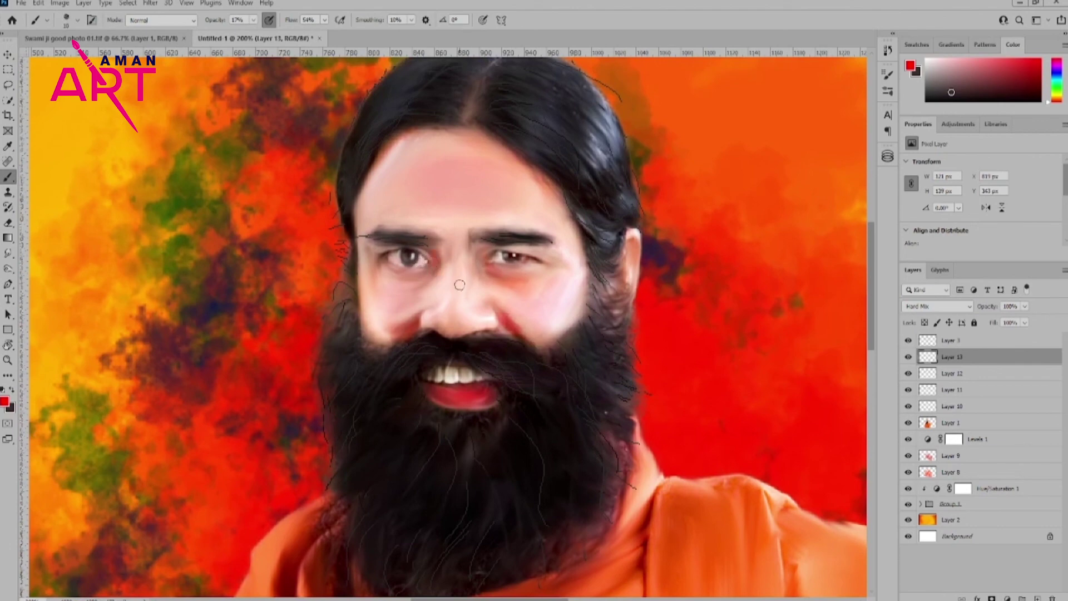
scroll(460, 309, up, 2)
scroll(587, 286, down, 1)
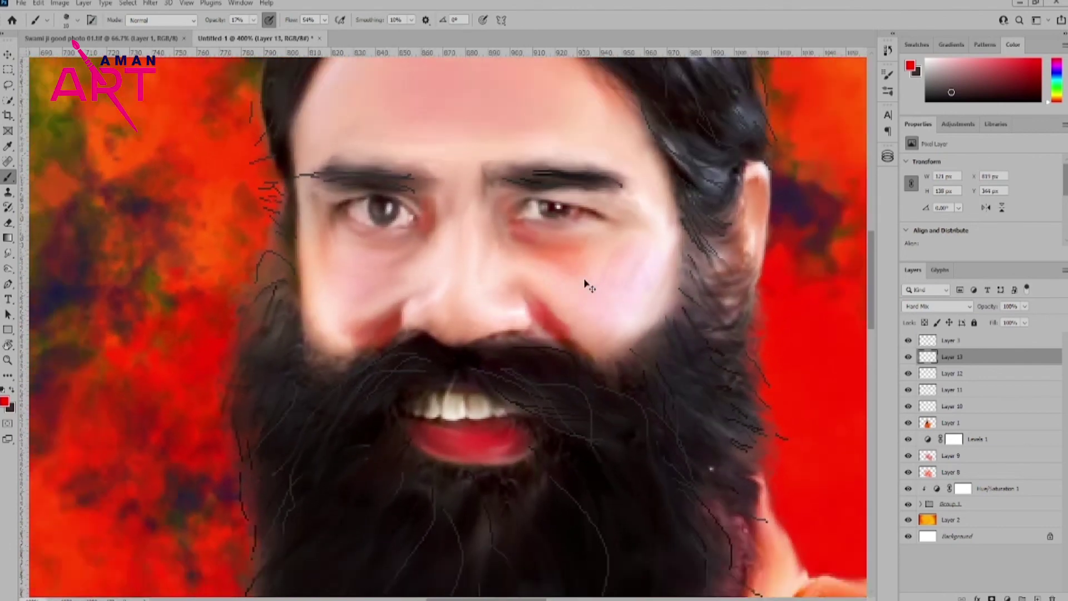
scroll(587, 286, down, 3)
scroll(479, 402, up, 1)
scroll(479, 402, down, 1)
Scale the figure's layers up to about 112% and nudge them slightly upward
scroll(478, 402, down, 1)
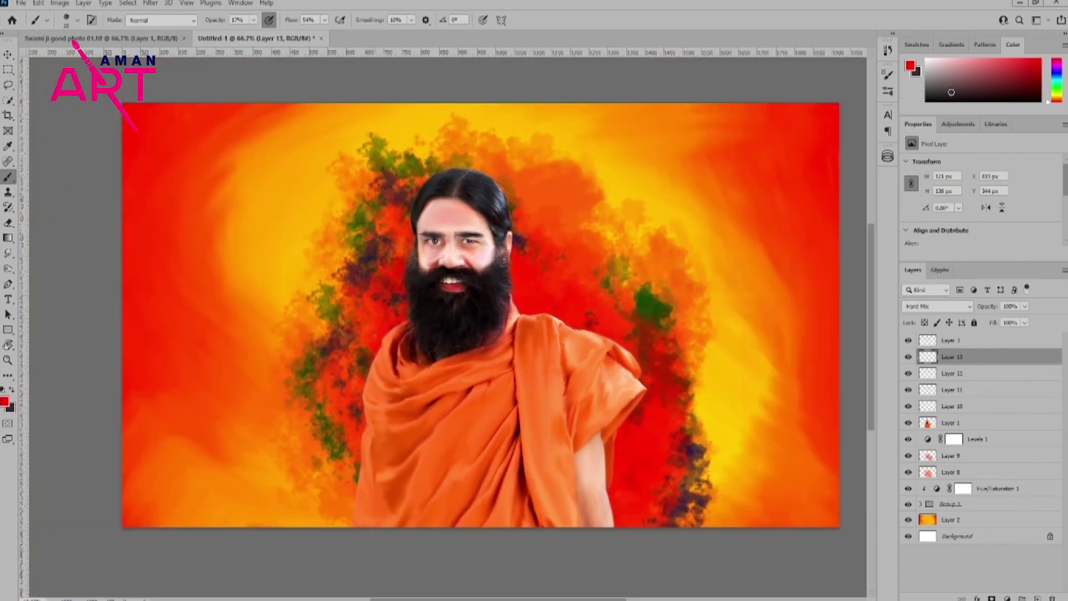
key(v)
click(964, 426)
key(ctrl+t)
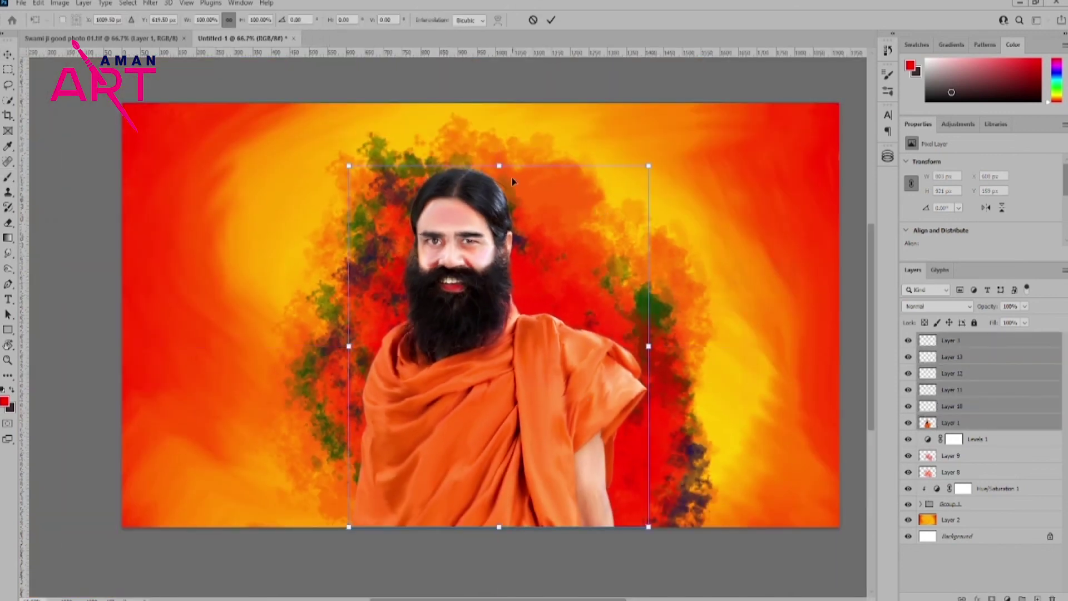
drag(494, 162, 497, 120)
drag(514, 220, 521, 227)
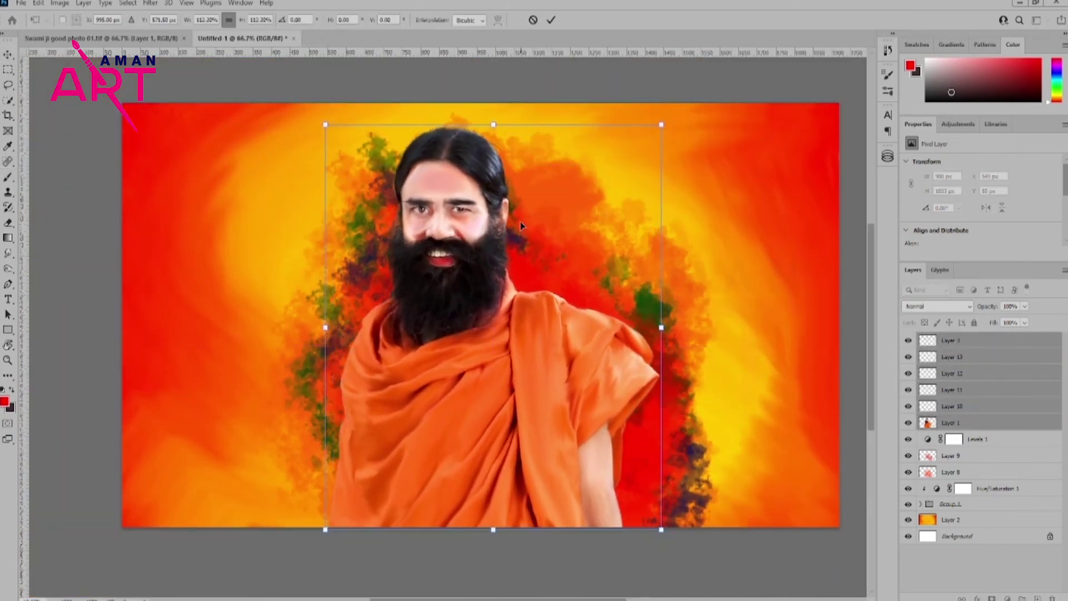
key(Return)
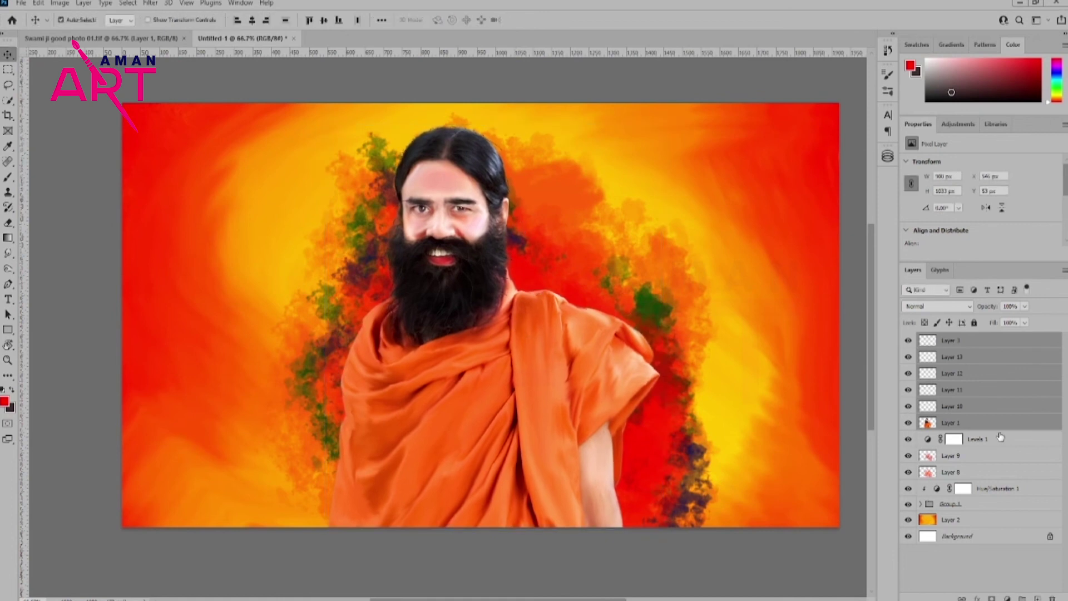
Set the Levels 1 white input to 197 and group the figure layers into Group 2
click(999, 440)
drag(1054, 230, 1027, 230)
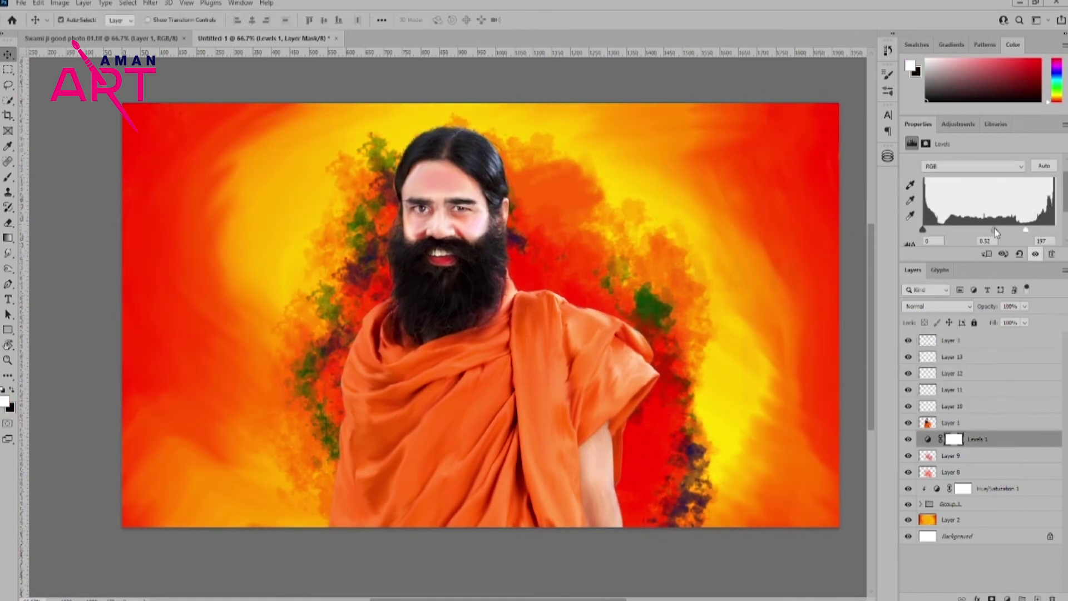
click(979, 423)
shift+click(979, 340)
click(1023, 598)
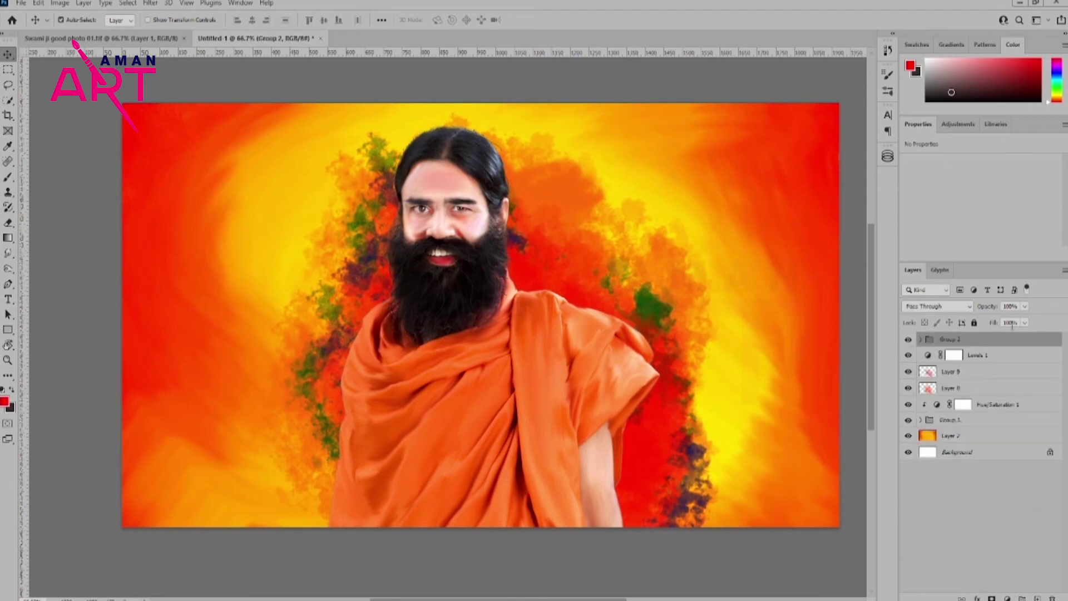
Add a Levels 2 adjustment clipped to Group 2 with midtones at 0.83
click(958, 124)
click(945, 154)
right_click(985, 347)
click(868, 334)
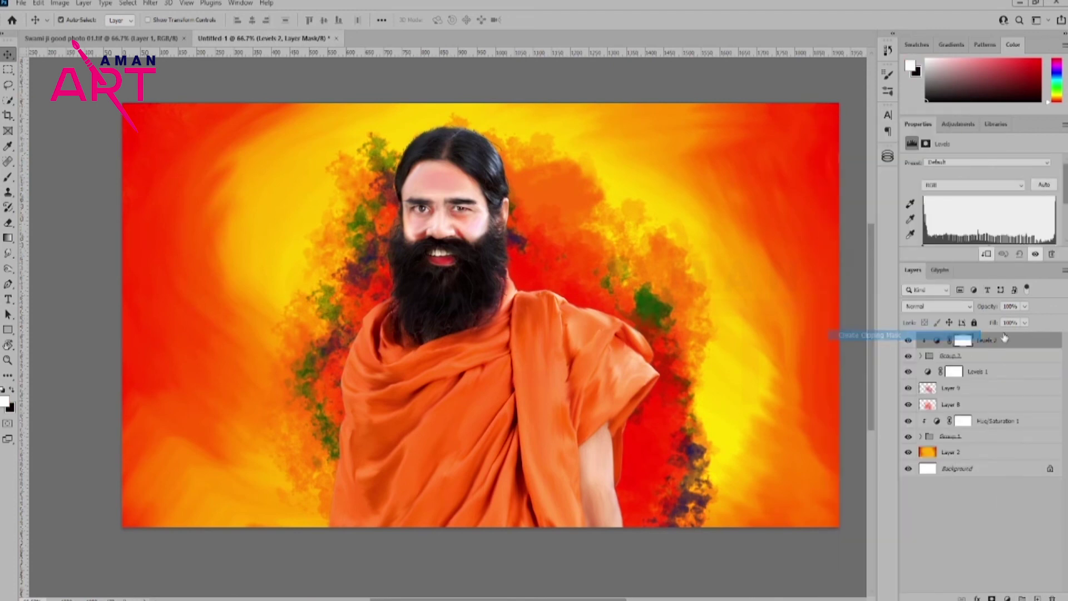
scroll(993, 236, down, 2)
drag(984, 230, 992, 231)
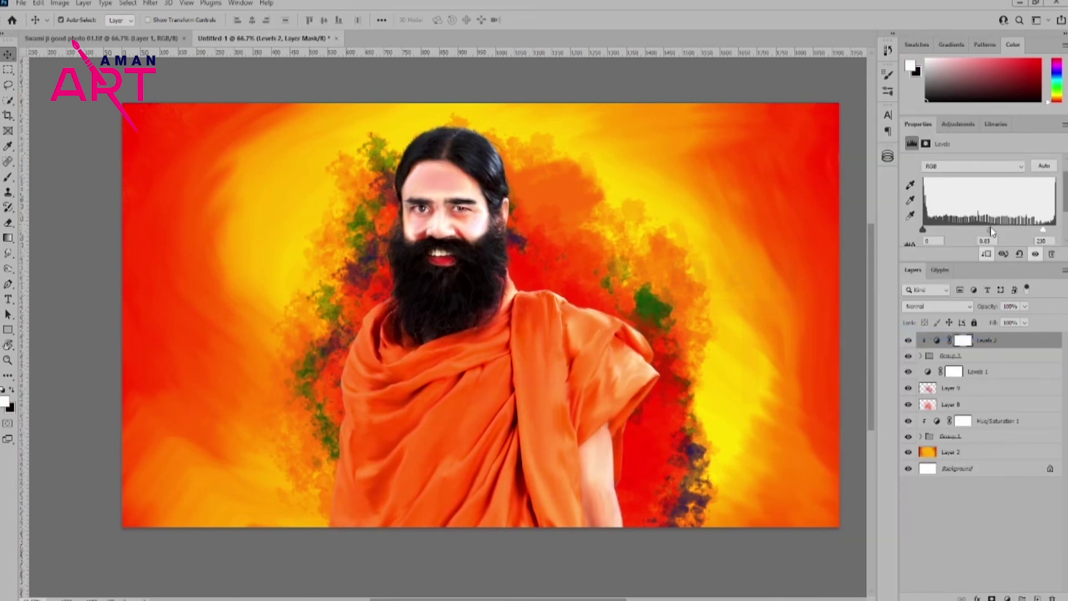